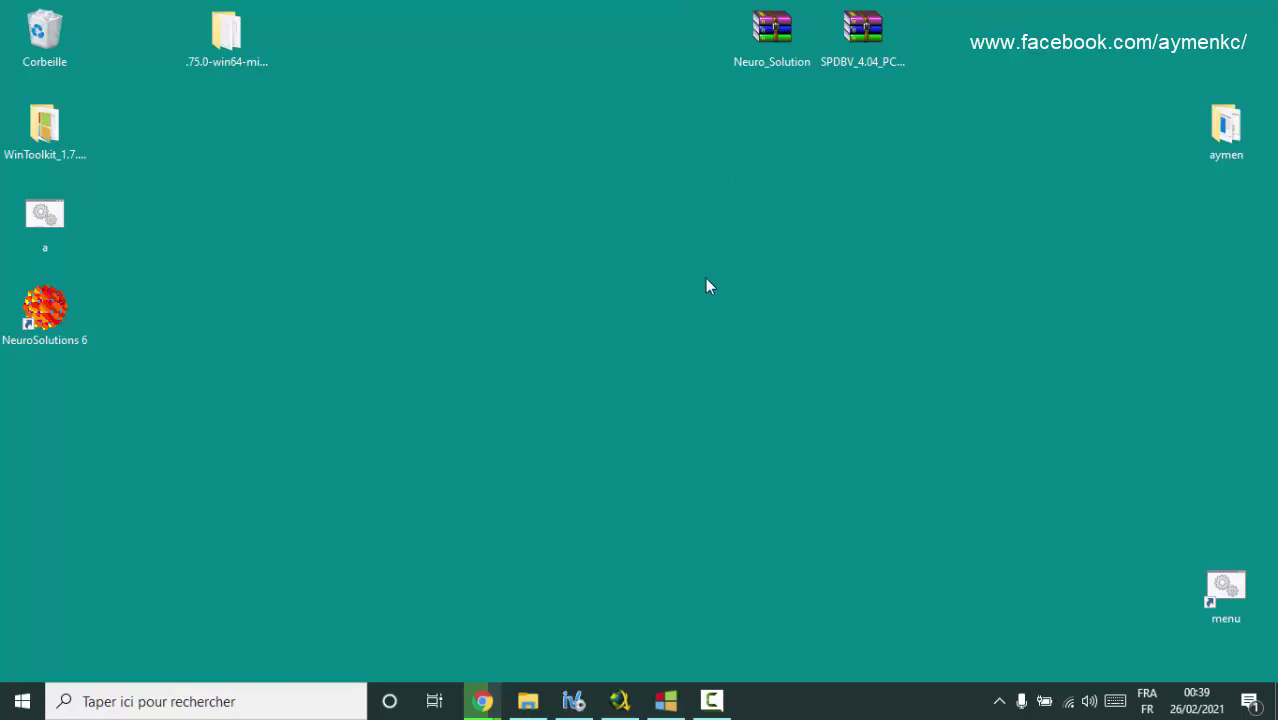
Switch to the YouTube window in Google Chrome and search for "isbm".
mouse_move(483, 700)
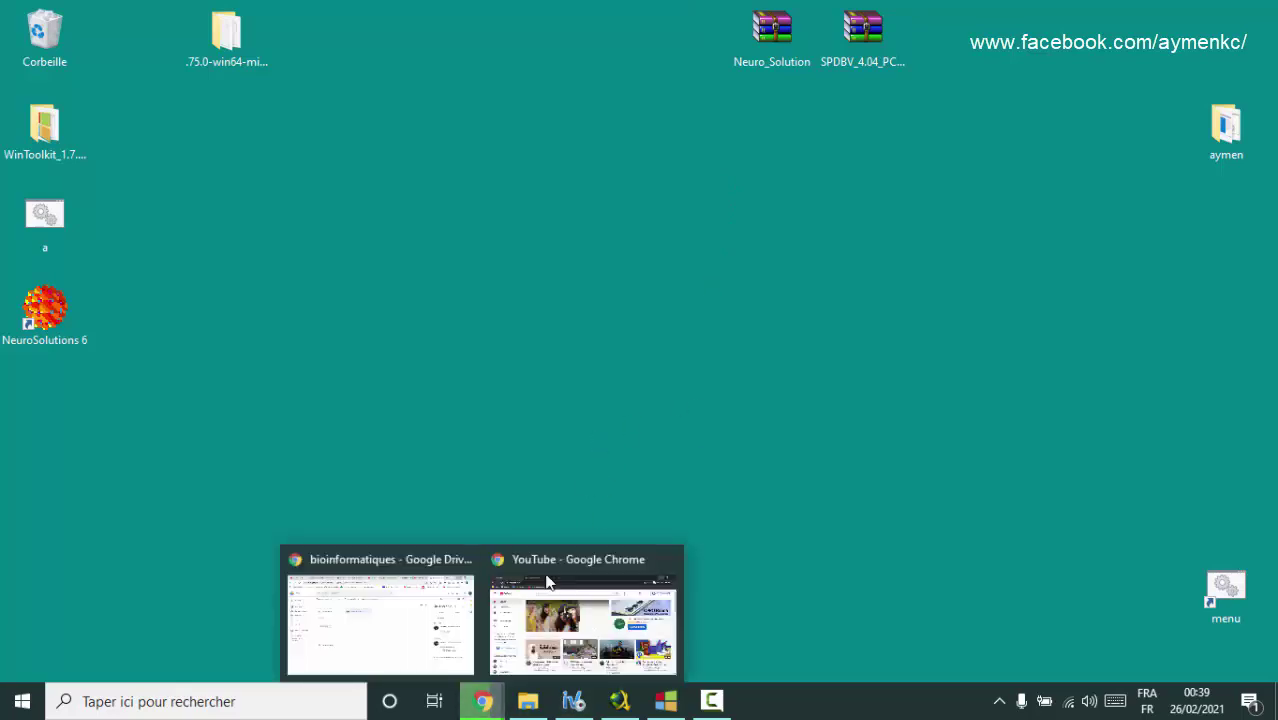
click(548, 585)
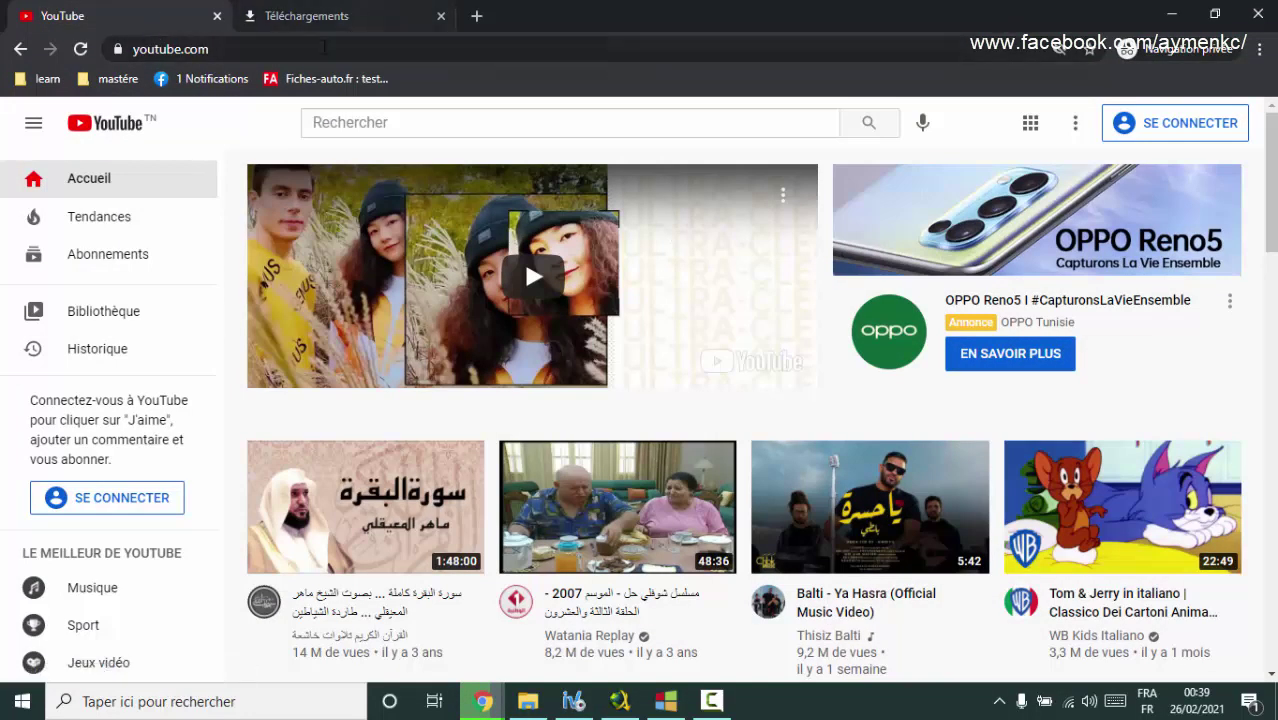
click(432, 119)
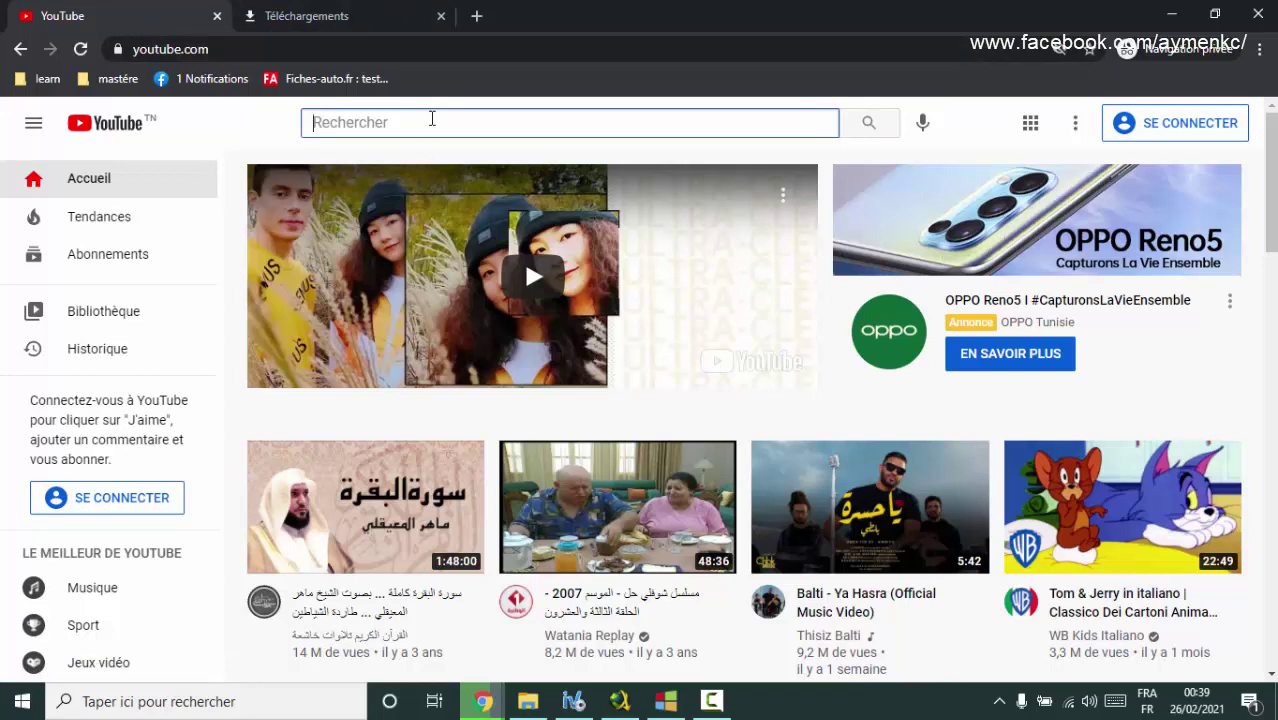
text(l)
key(Return)
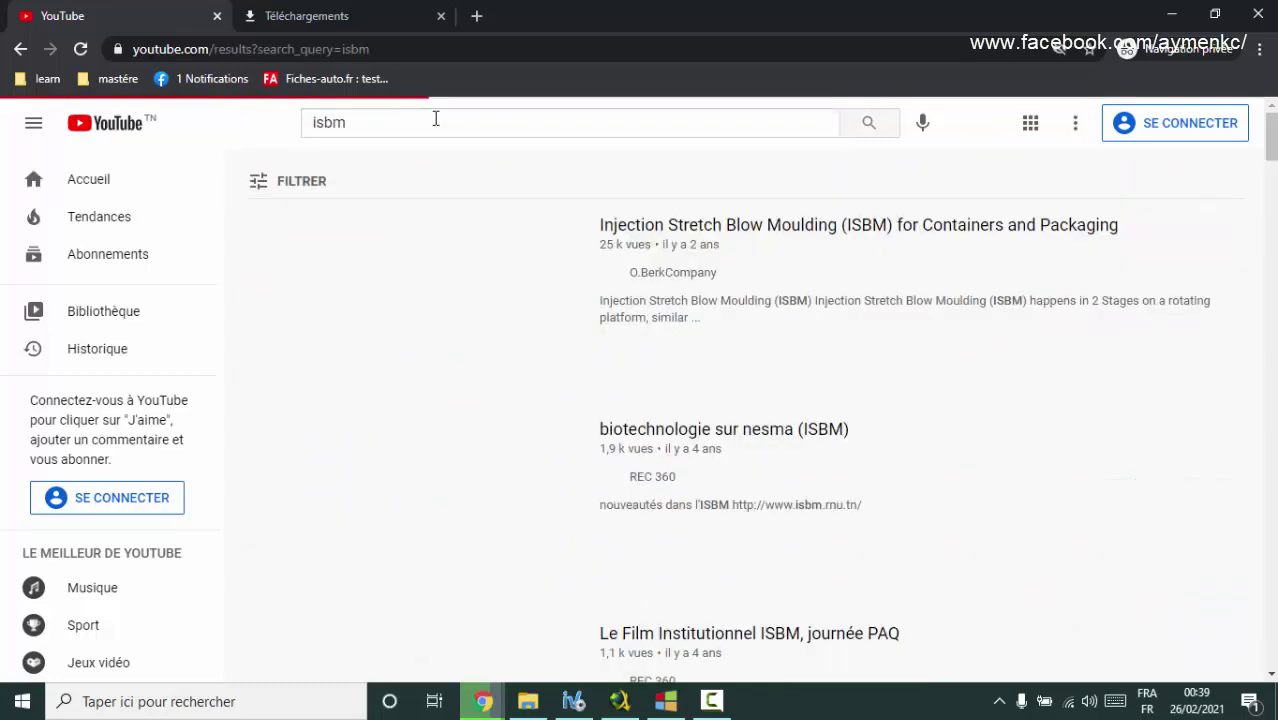
Refine the video search to "isbm bioinformatique".
click(396, 122)
text(bi)
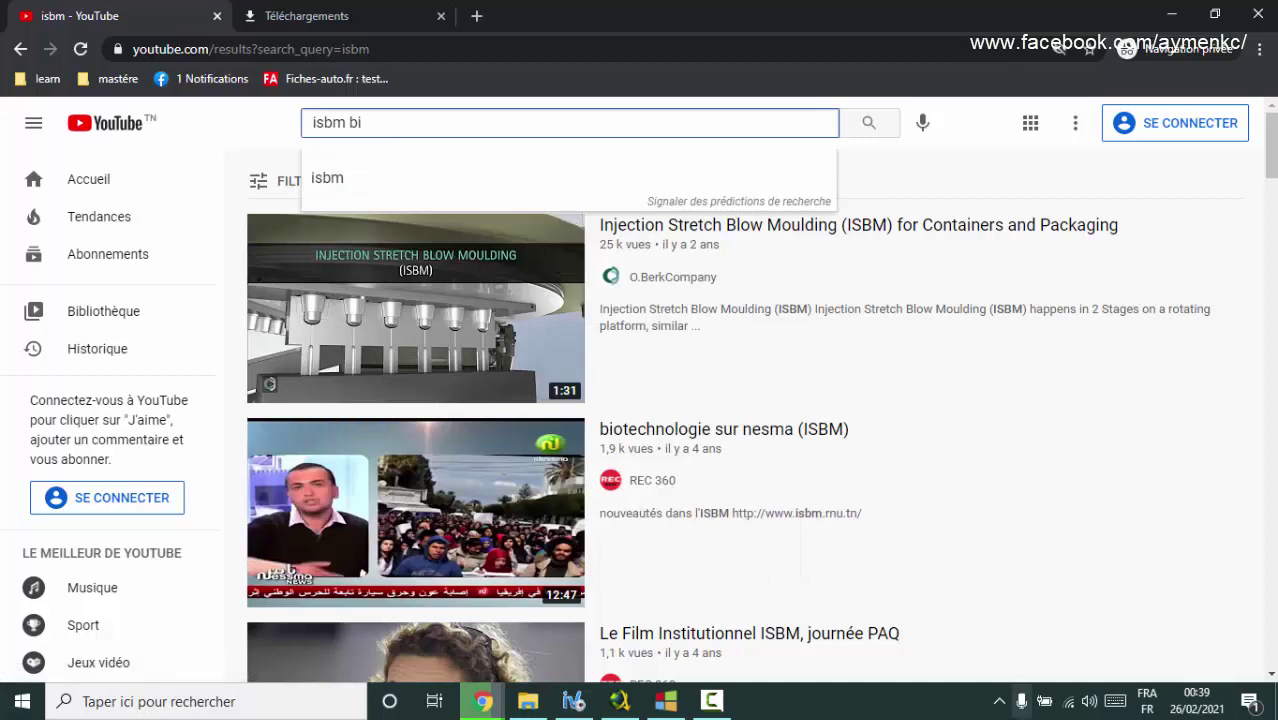
click(1114, 700)
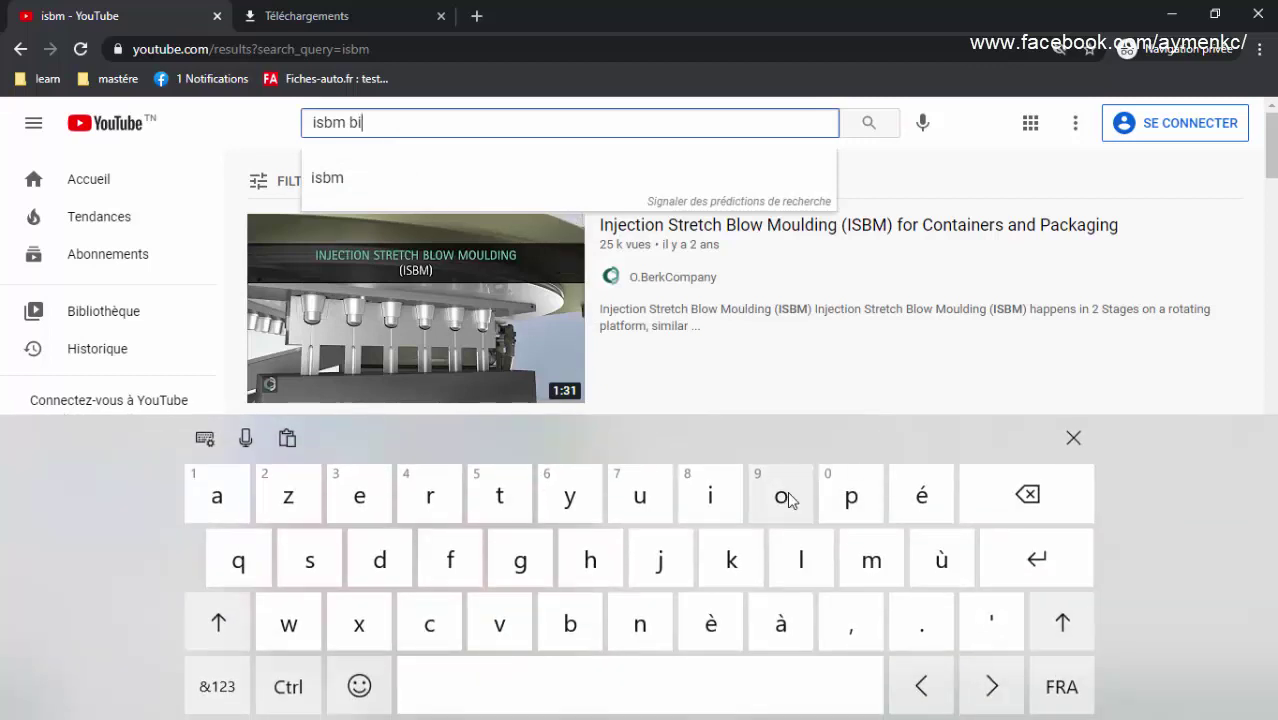
click(780, 497)
click(1073, 437)
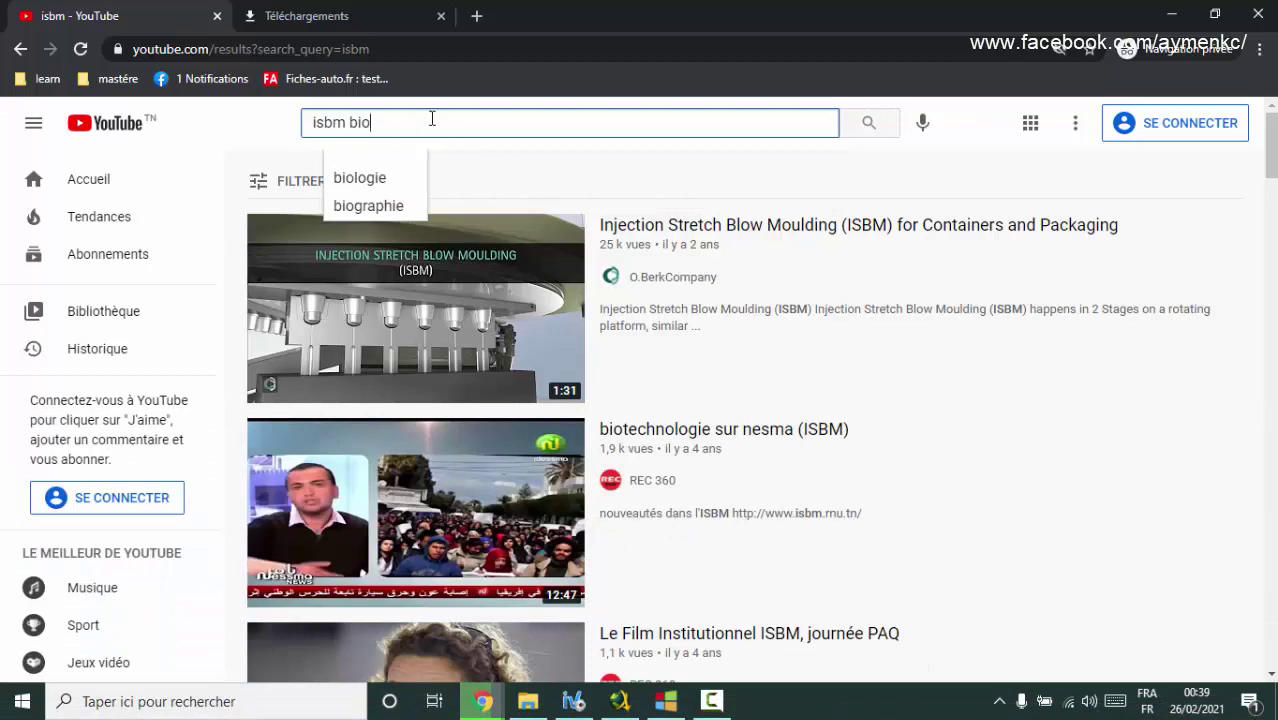
text(in)
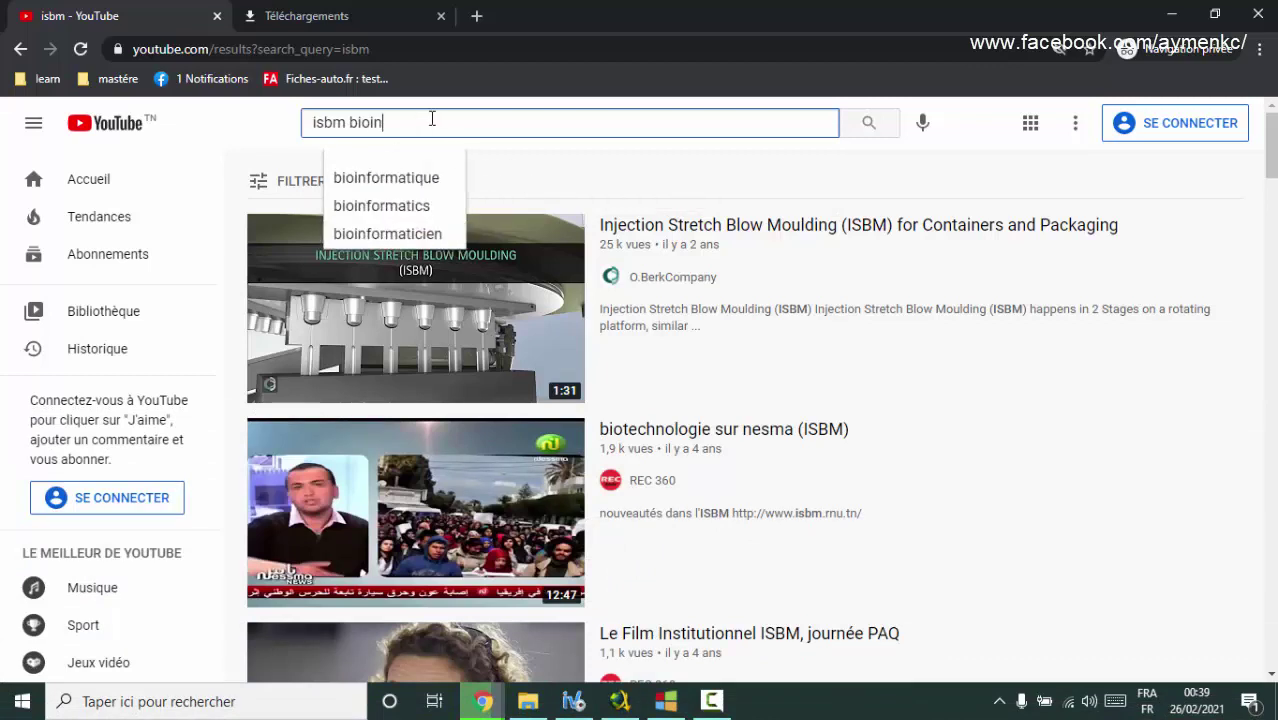
key(Down)
key(Return)
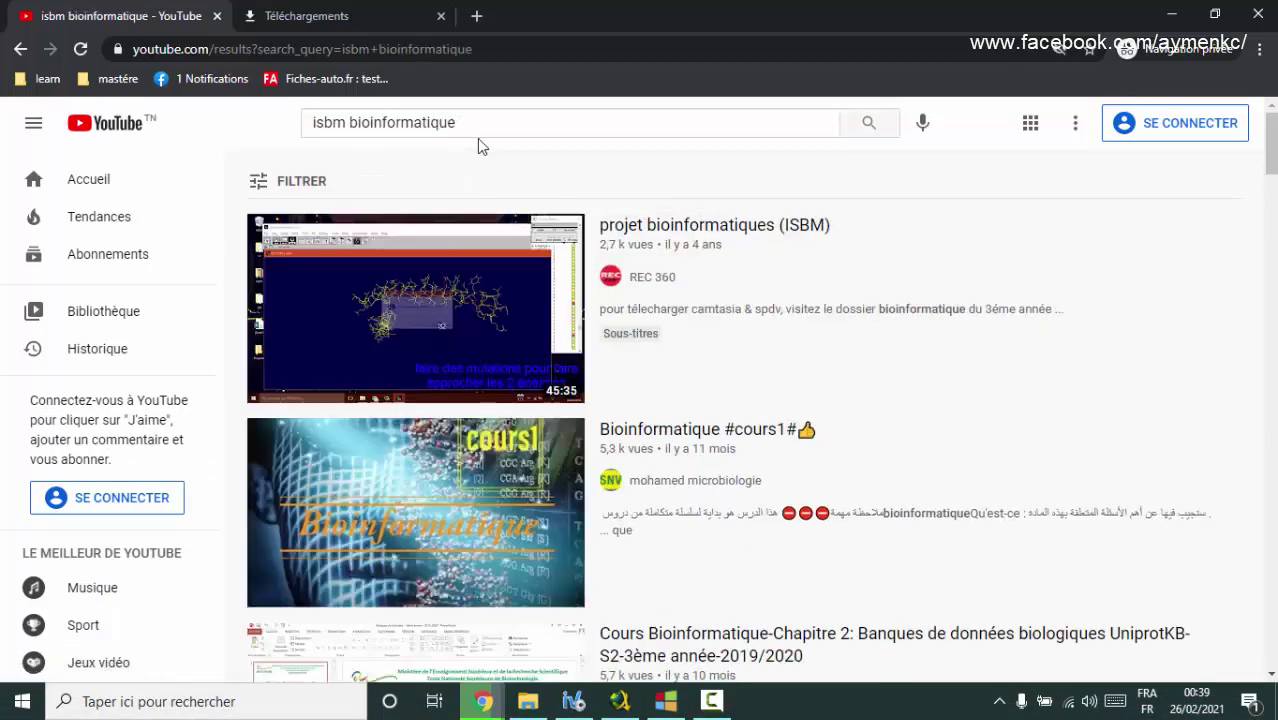
Open the video "projet bioinformatiques (ISBM)", expand its full description and pause playback.
mouse_move(384, 277)
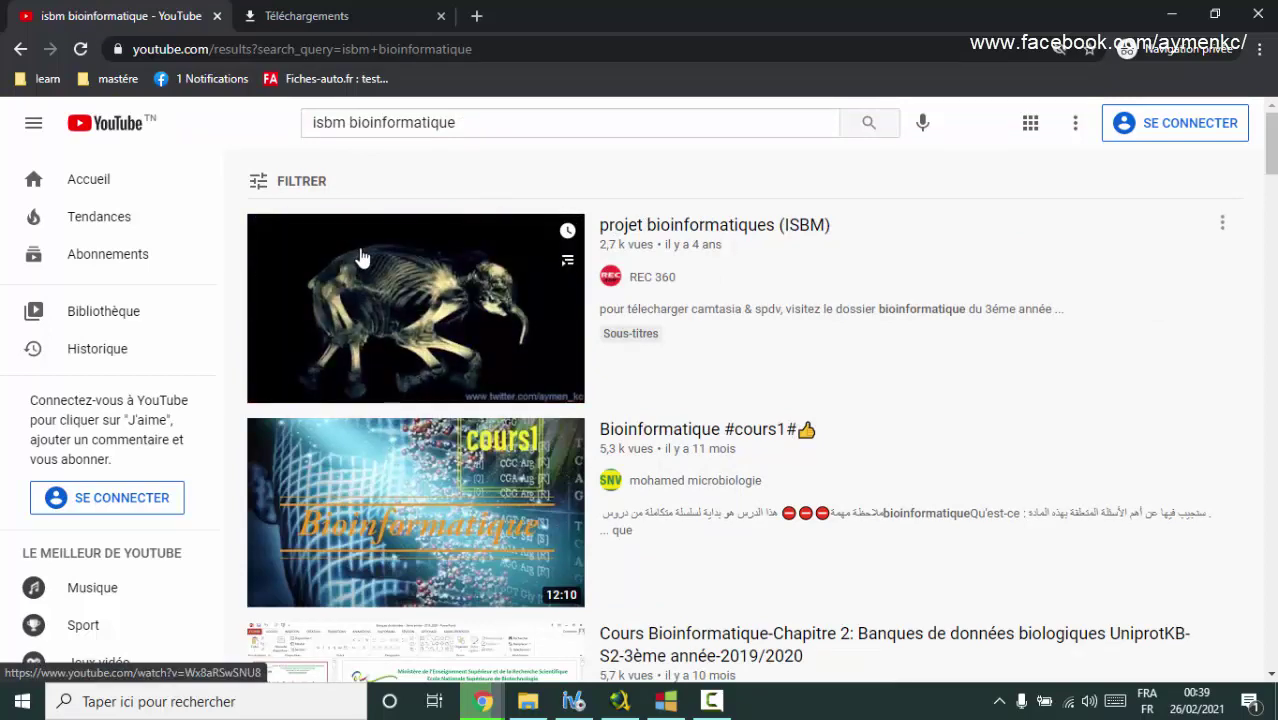
click(372, 257)
scroll(200, 400, down, 4)
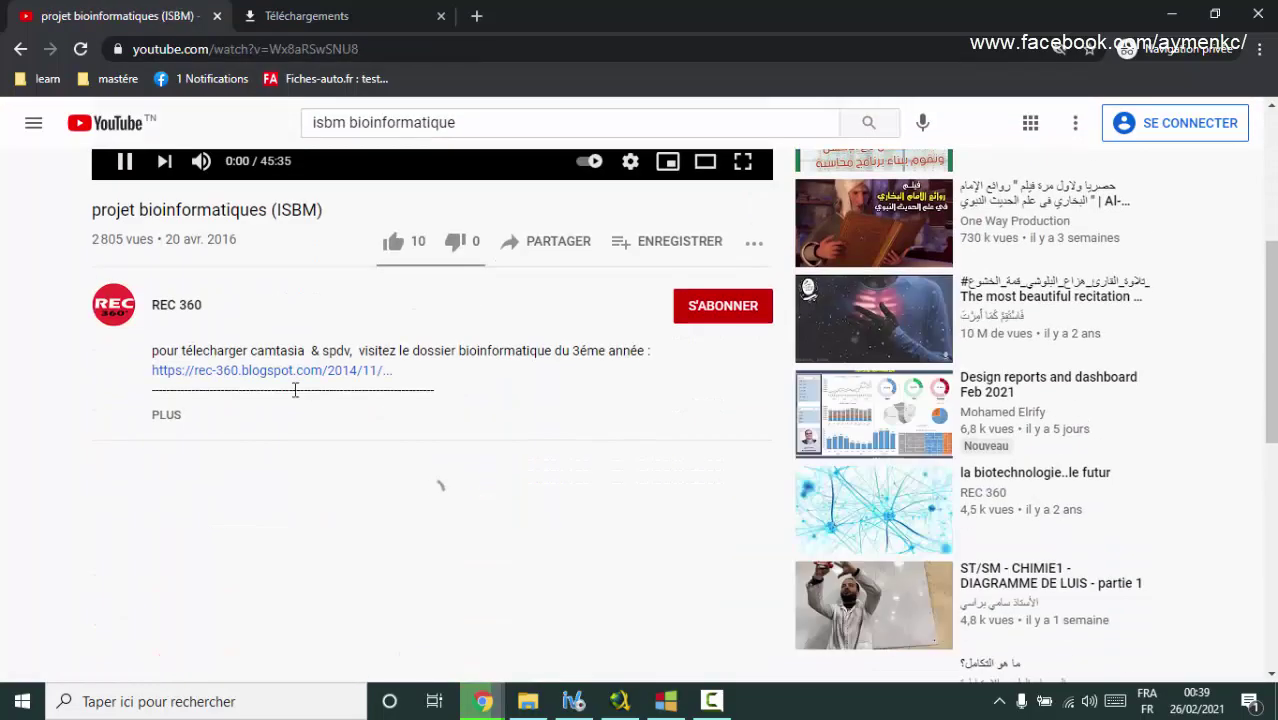
click(170, 414)
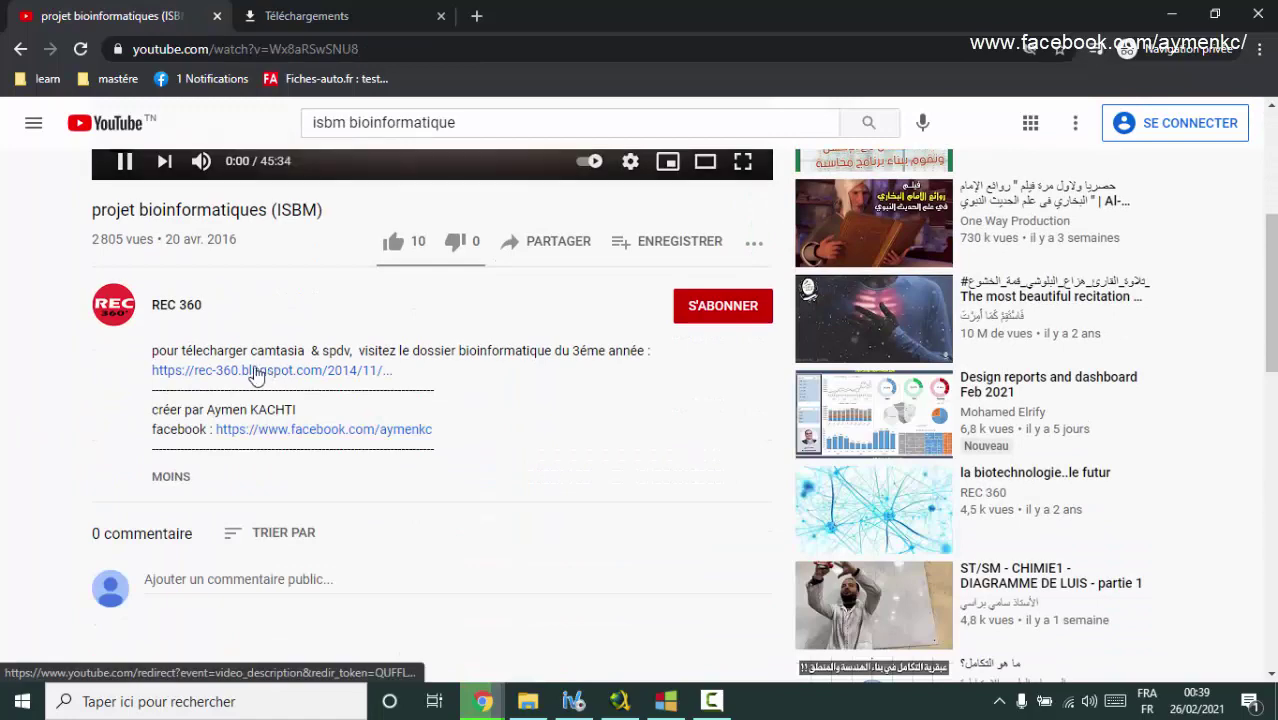
scroll(322, 294, up, 3)
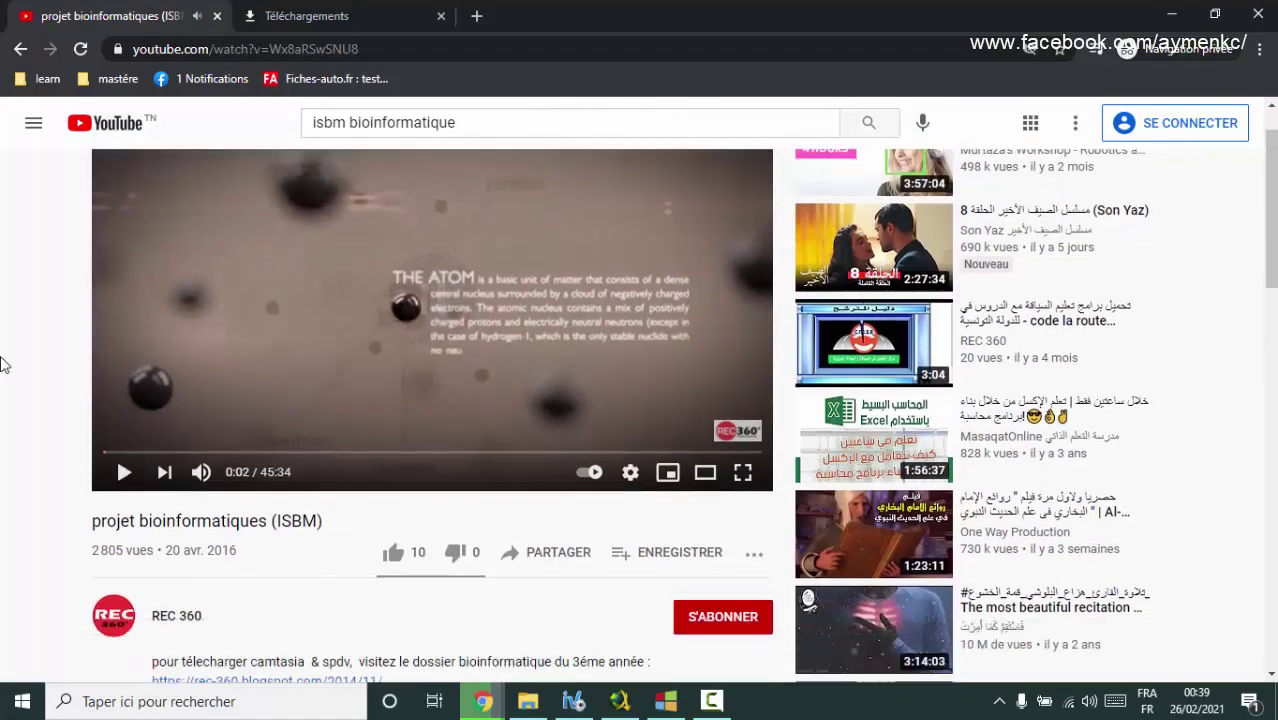
scroll(243, 376, down, 4)
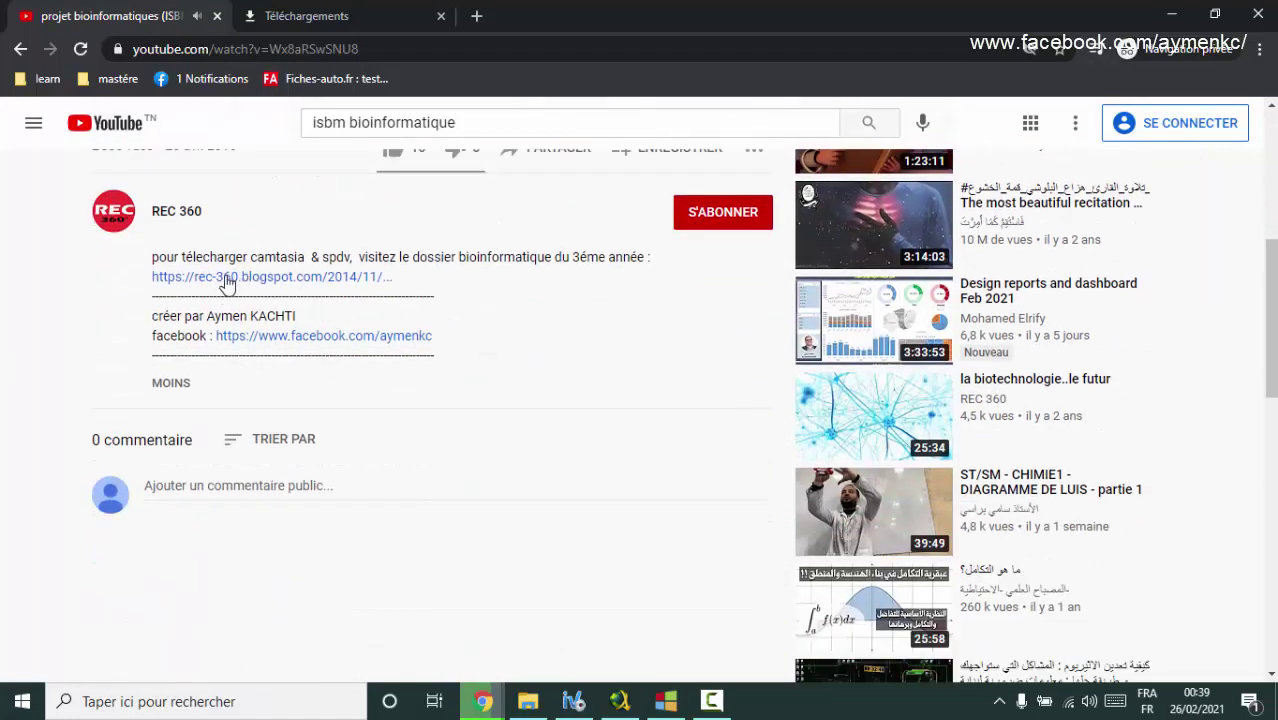
Open the rec-360.blogspot.com link from the video description and go to the blog post's cloud download image.
click(236, 280)
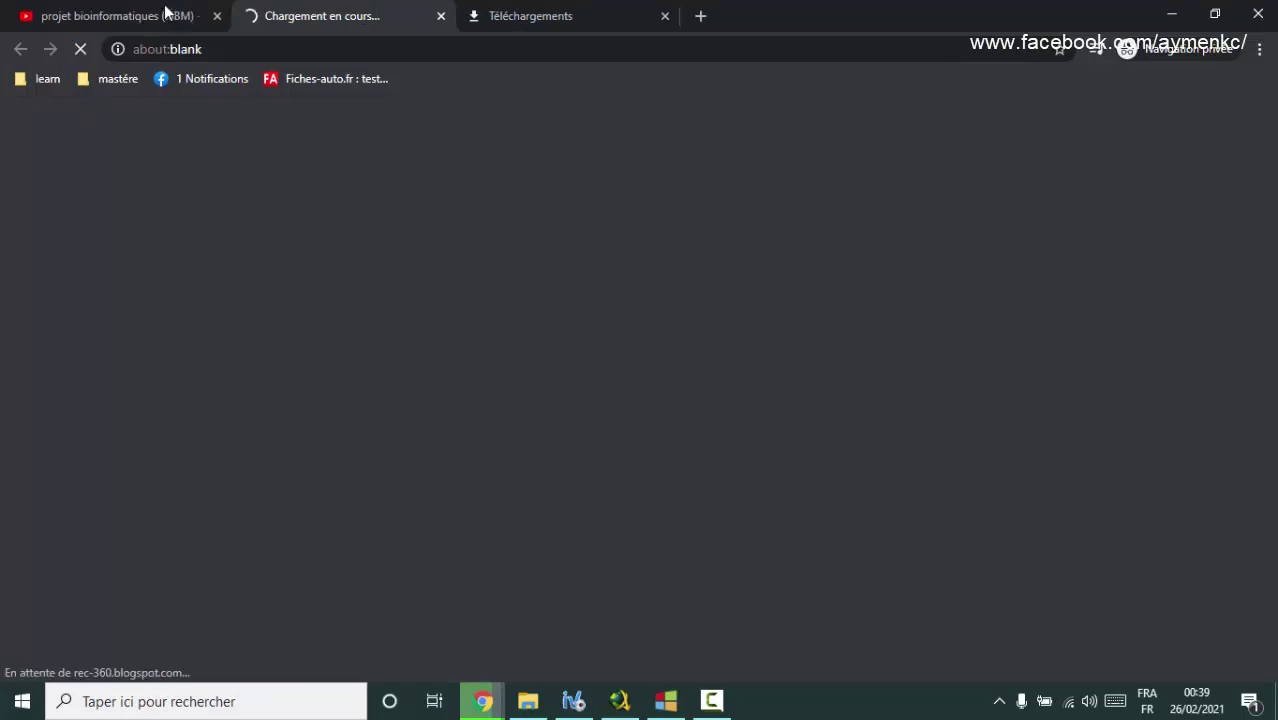
click(165, 14)
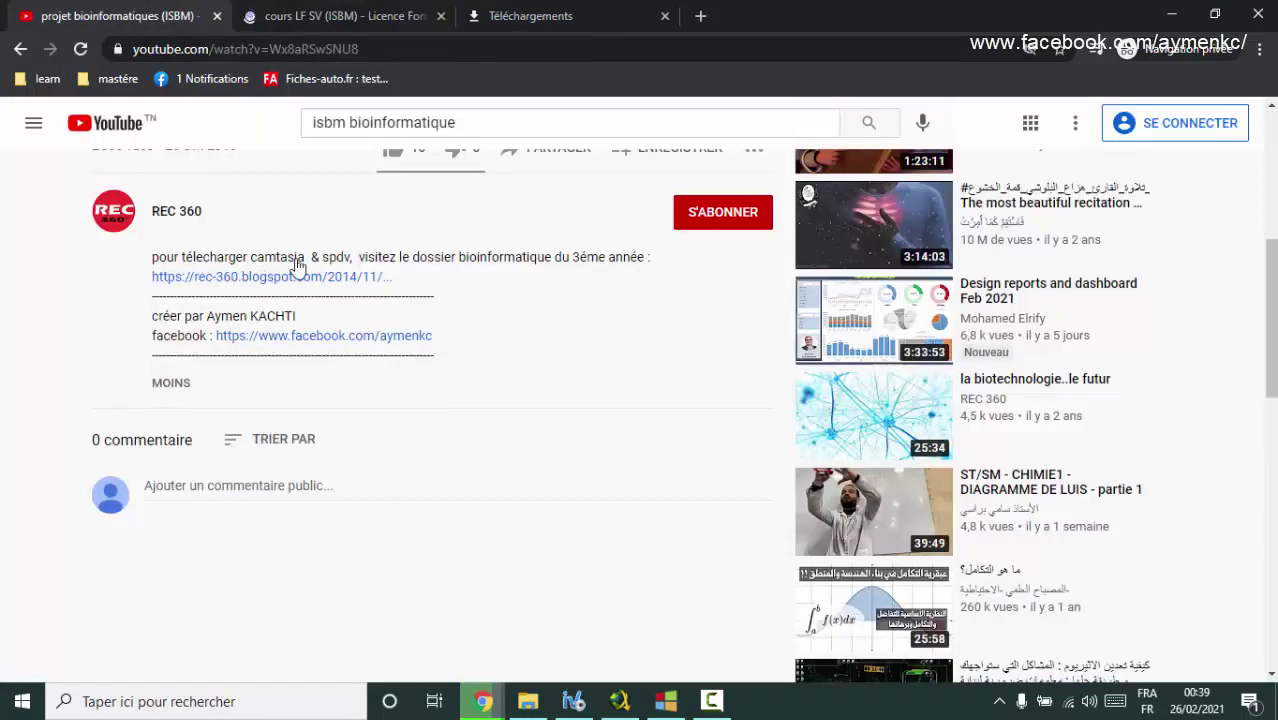
click(306, 12)
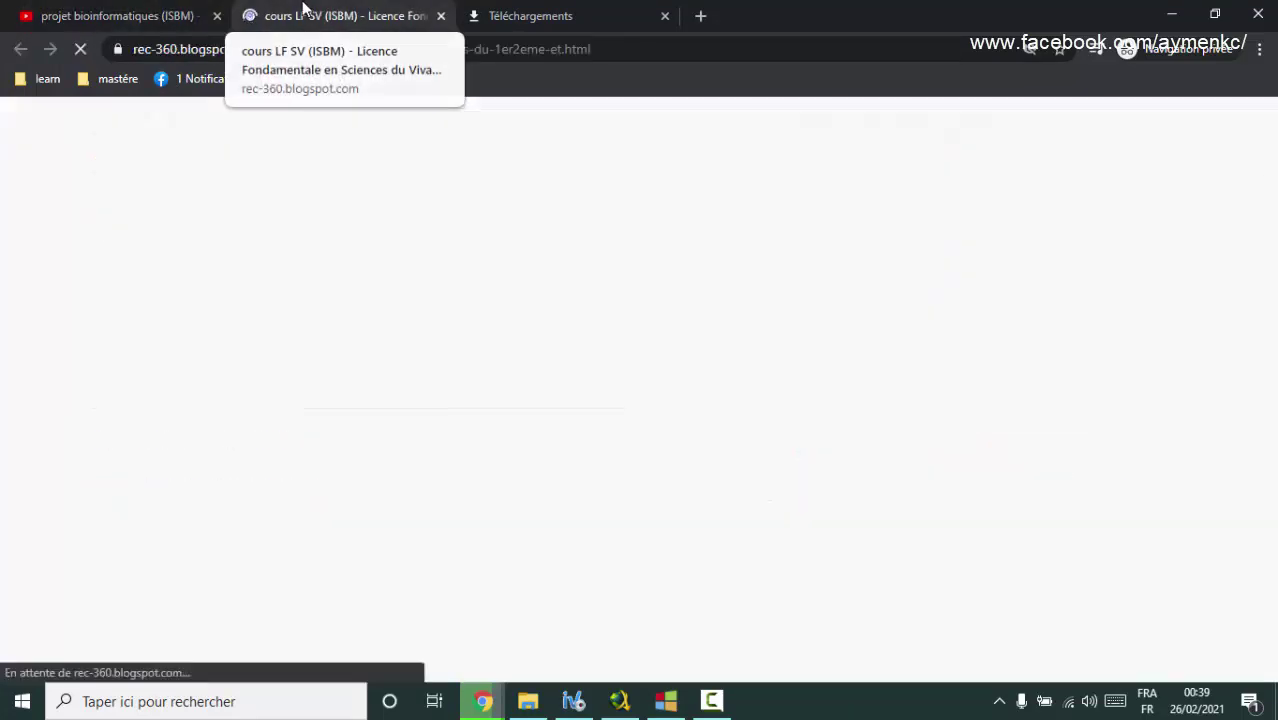
scroll(52, 447, down, 3)
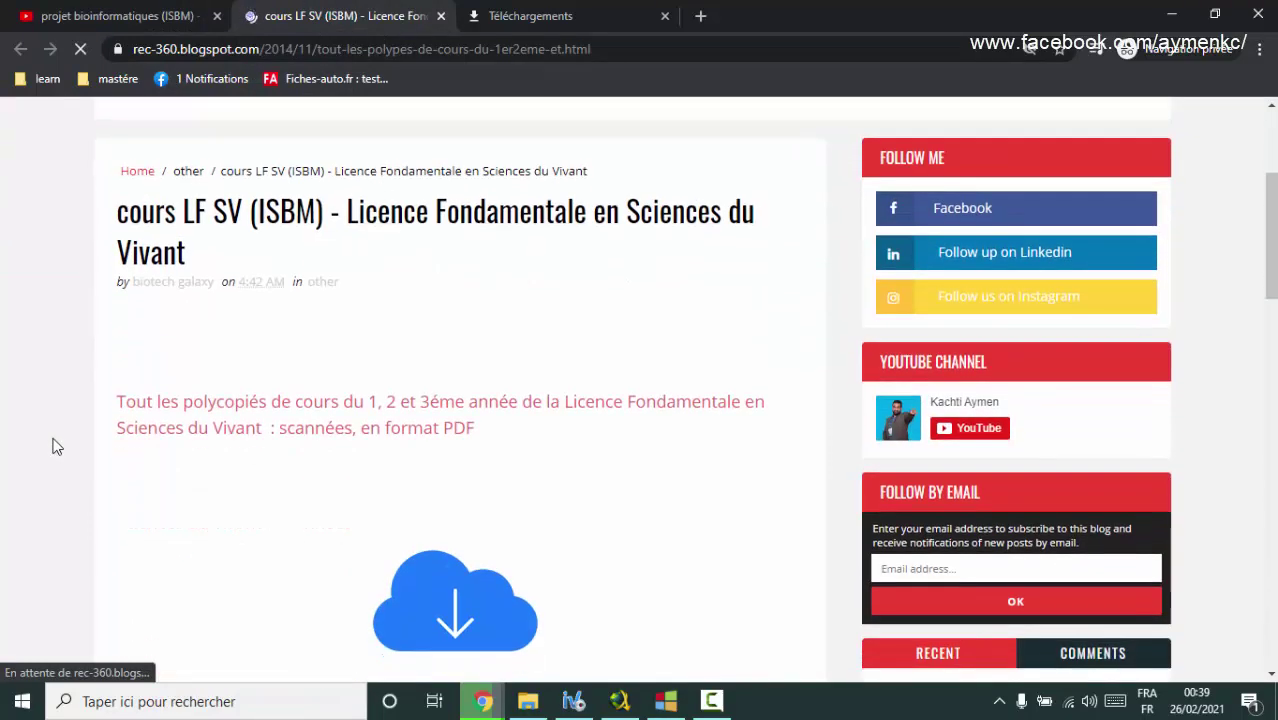
scroll(300, 410, down, 3)
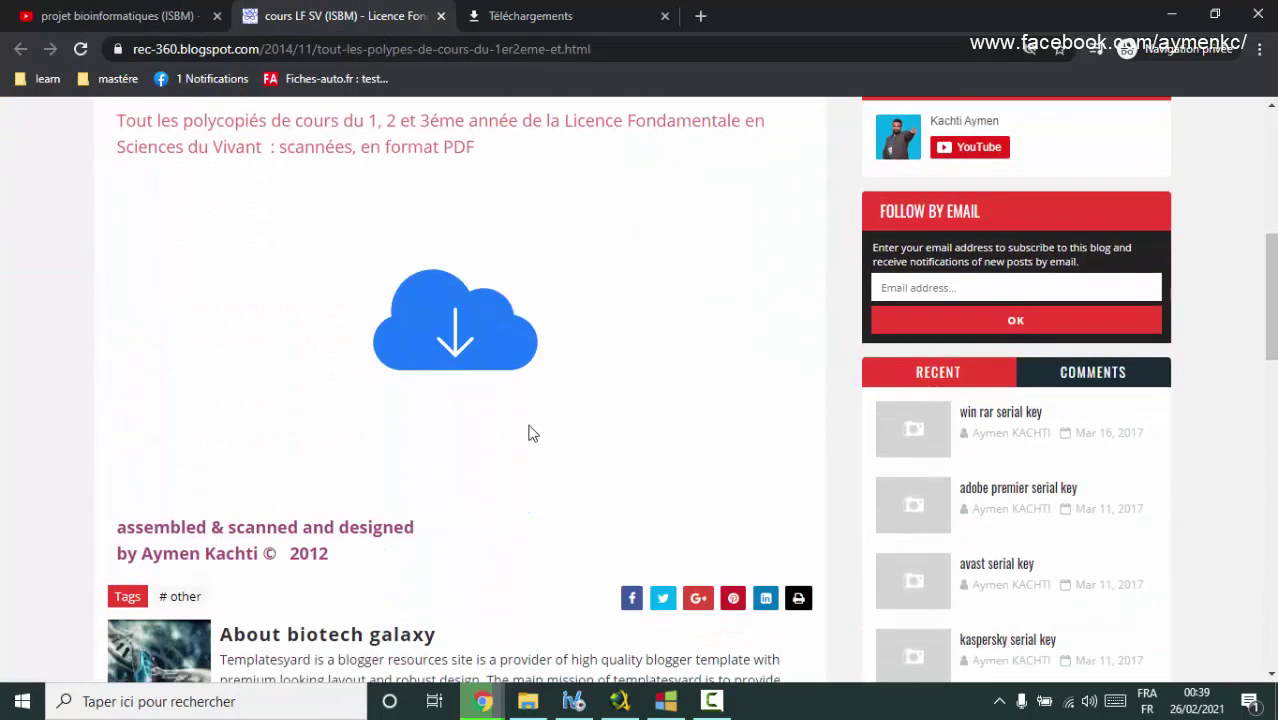
Open the Drive course folder linked in the blog post and go to 2013 - 2016, 3 éme année, bioinformatiques.
click(460, 326)
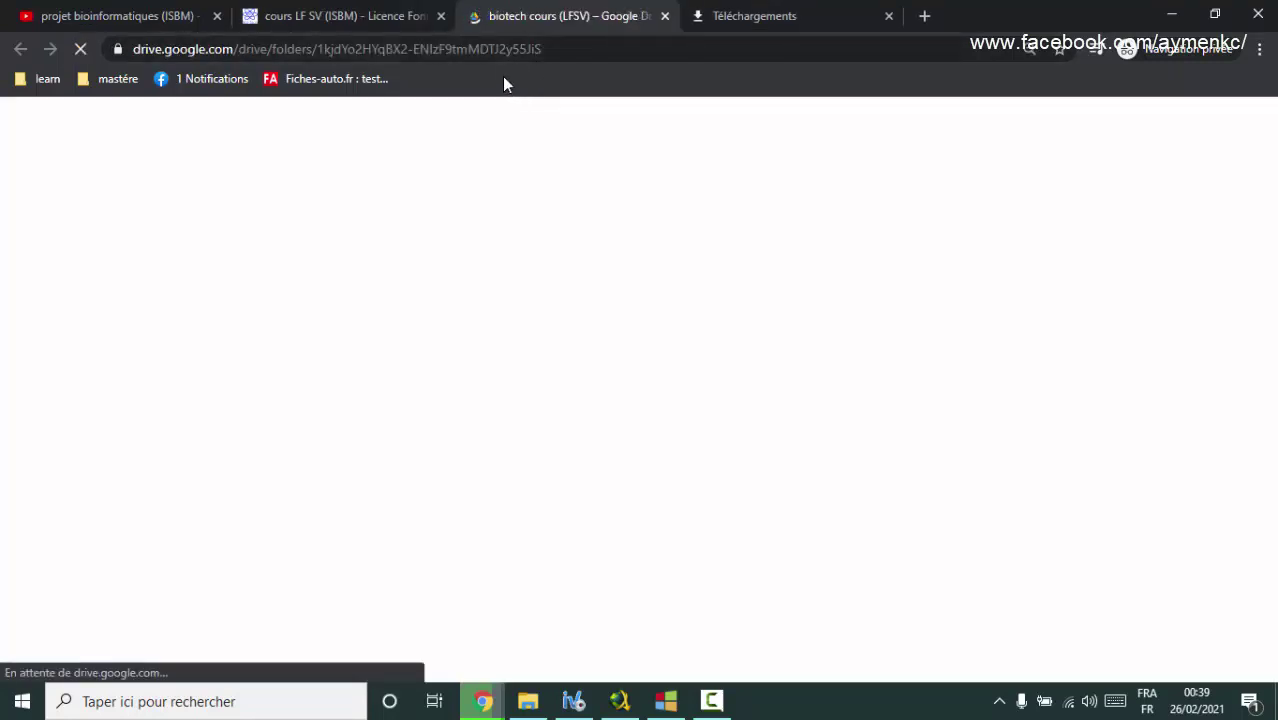
mouse_move(160, 258)
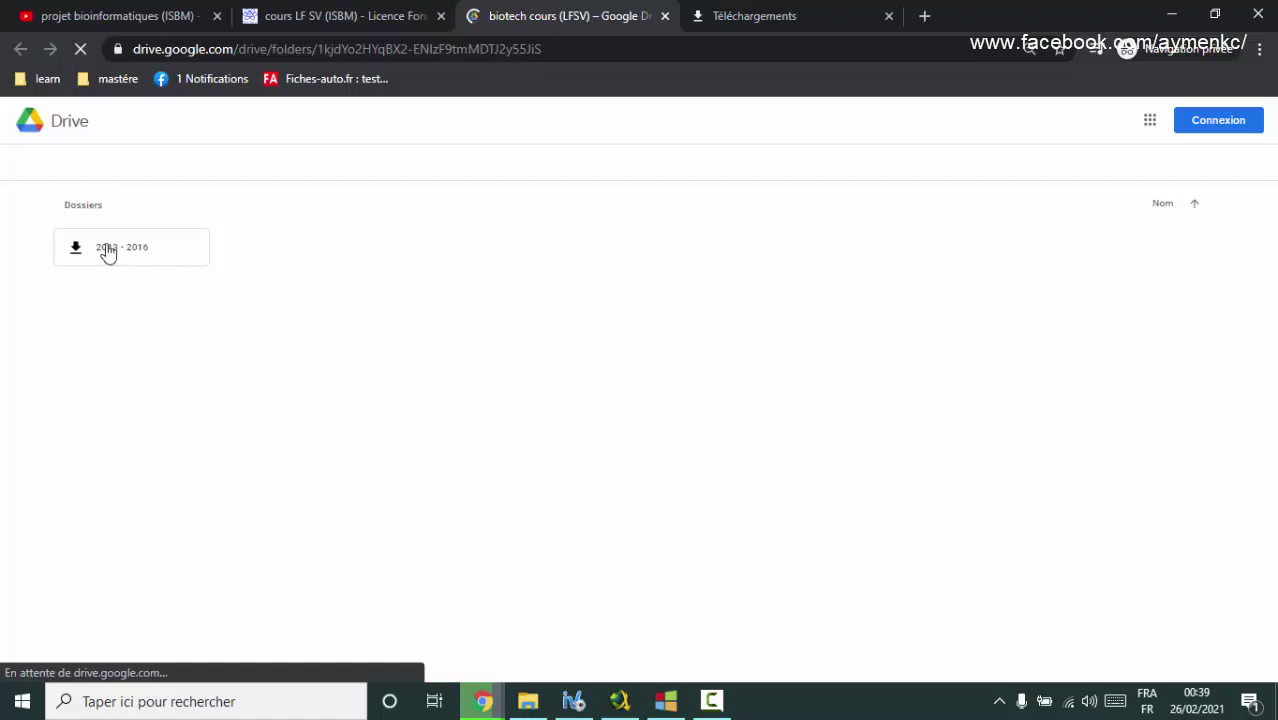
double_click(137, 248)
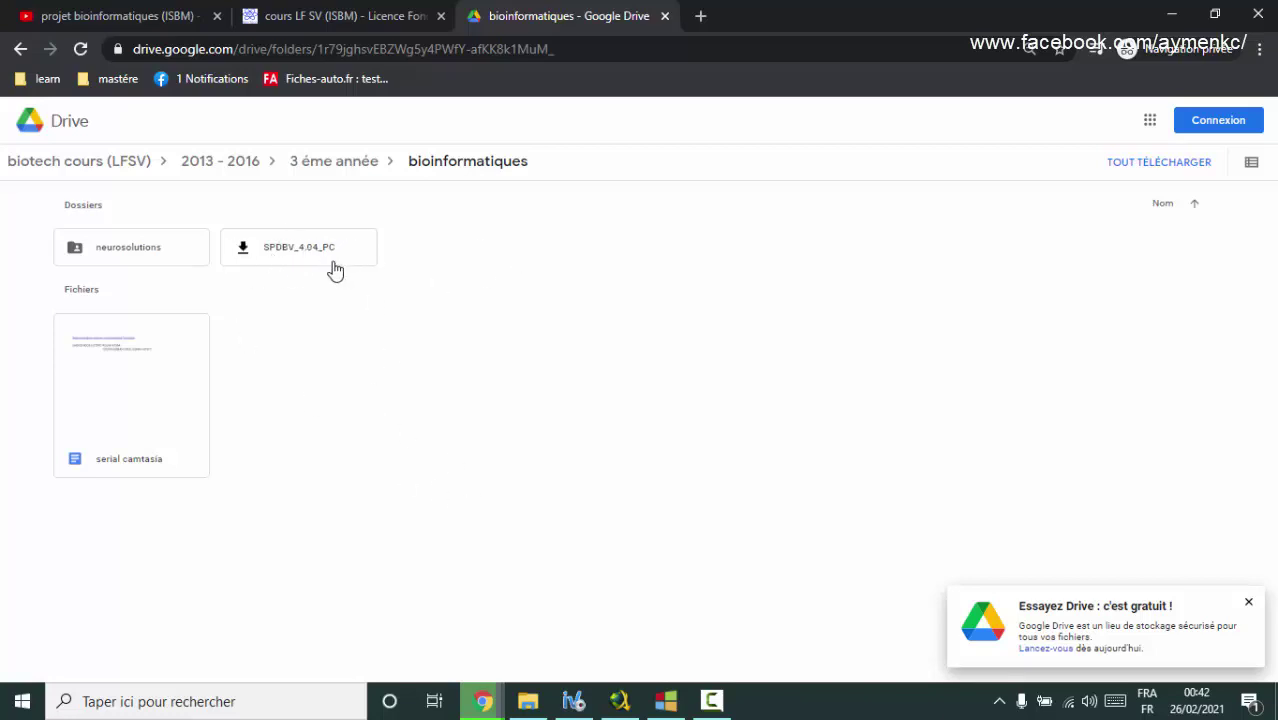
Look at the contents of the neurosolutions folder and return to the bioinformatiques folder.
double_click(132, 250)
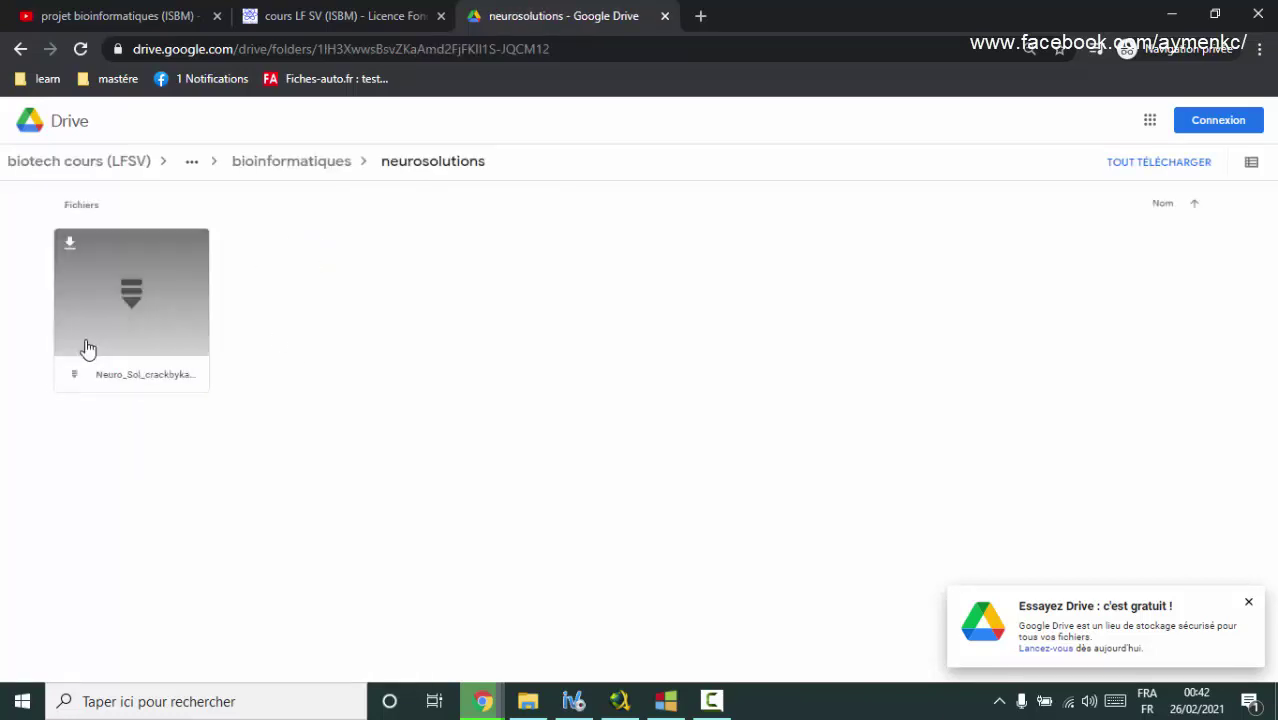
click(302, 166)
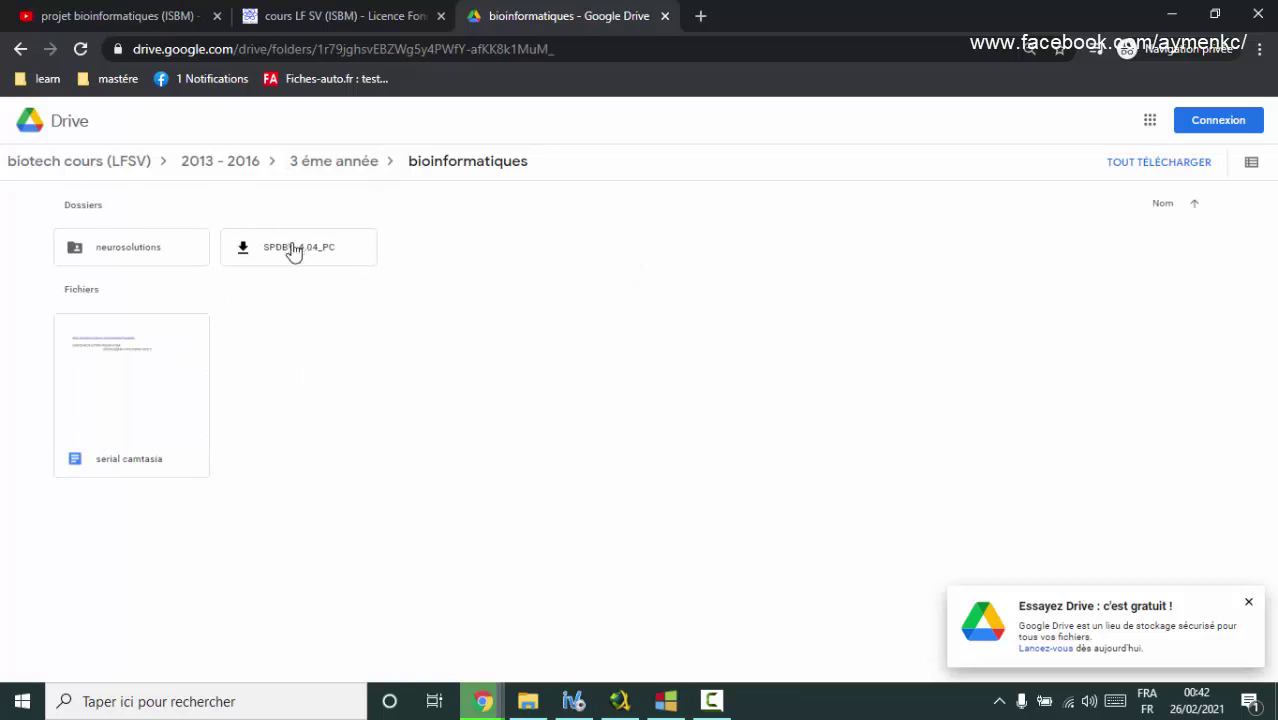
Start downloading the SPDBV_4.04_PC folder and cancel the download.
click(292, 251)
click(245, 252)
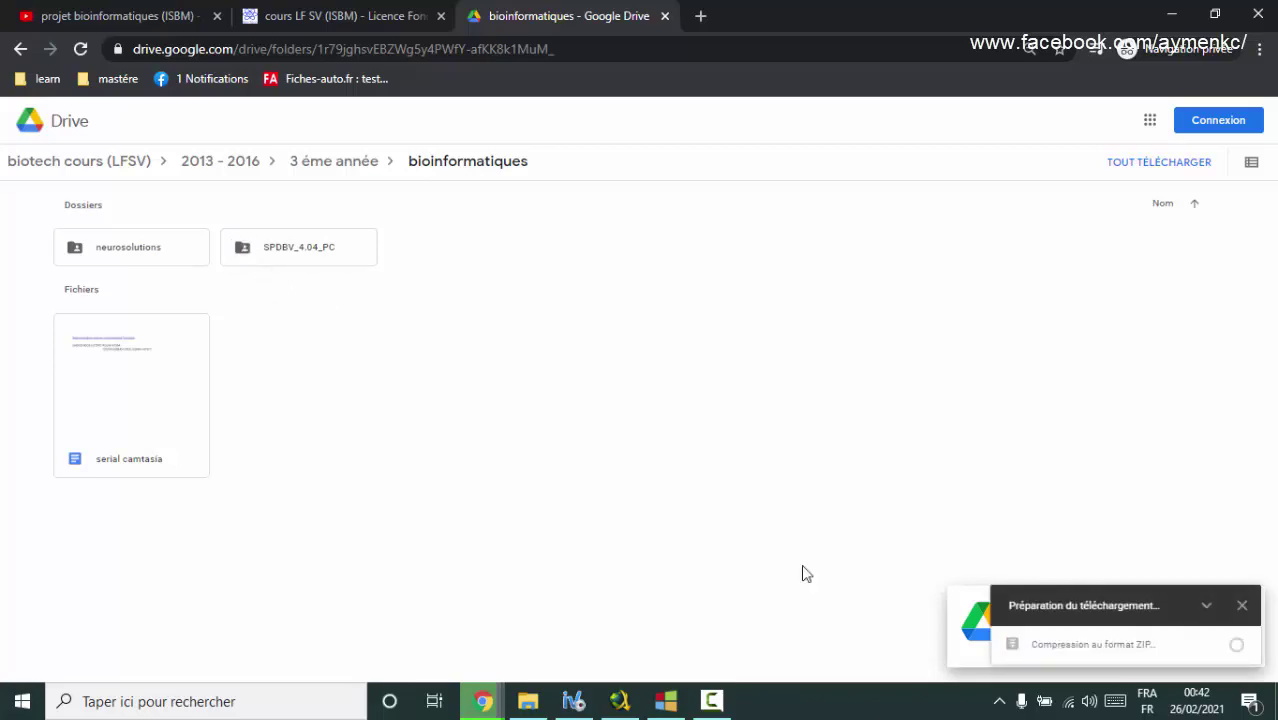
click(1242, 605)
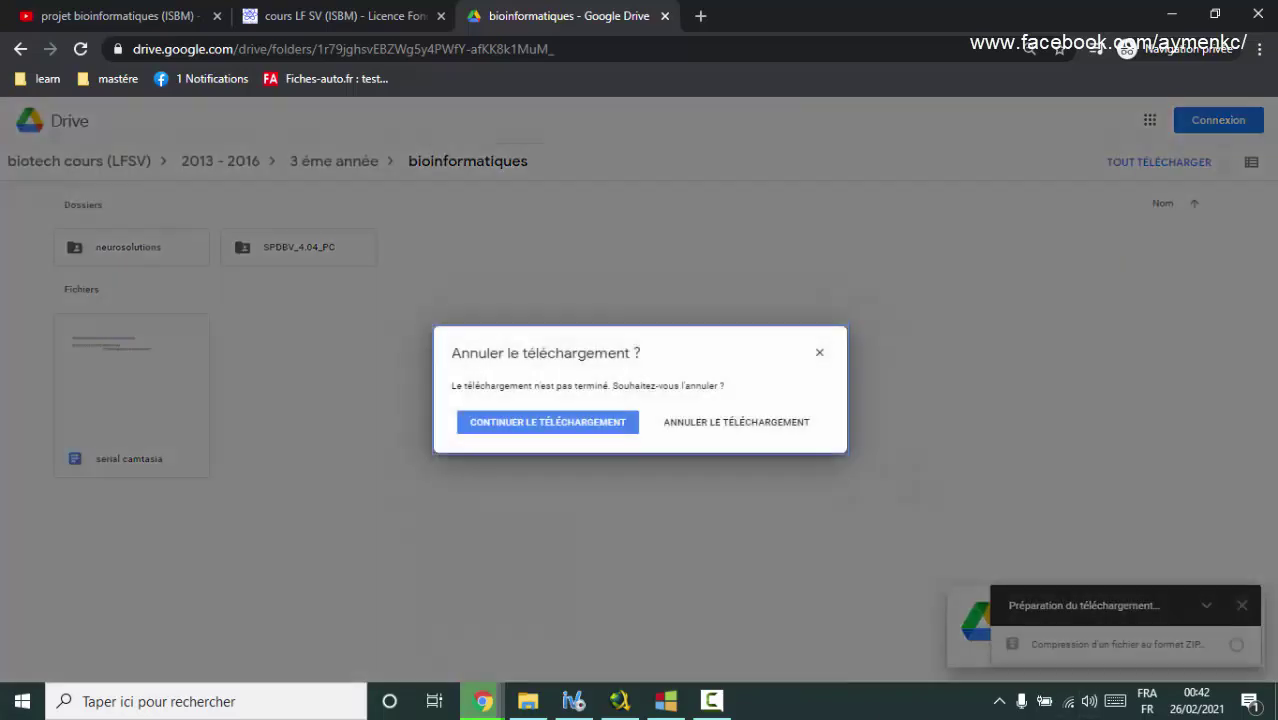
click(520, 426)
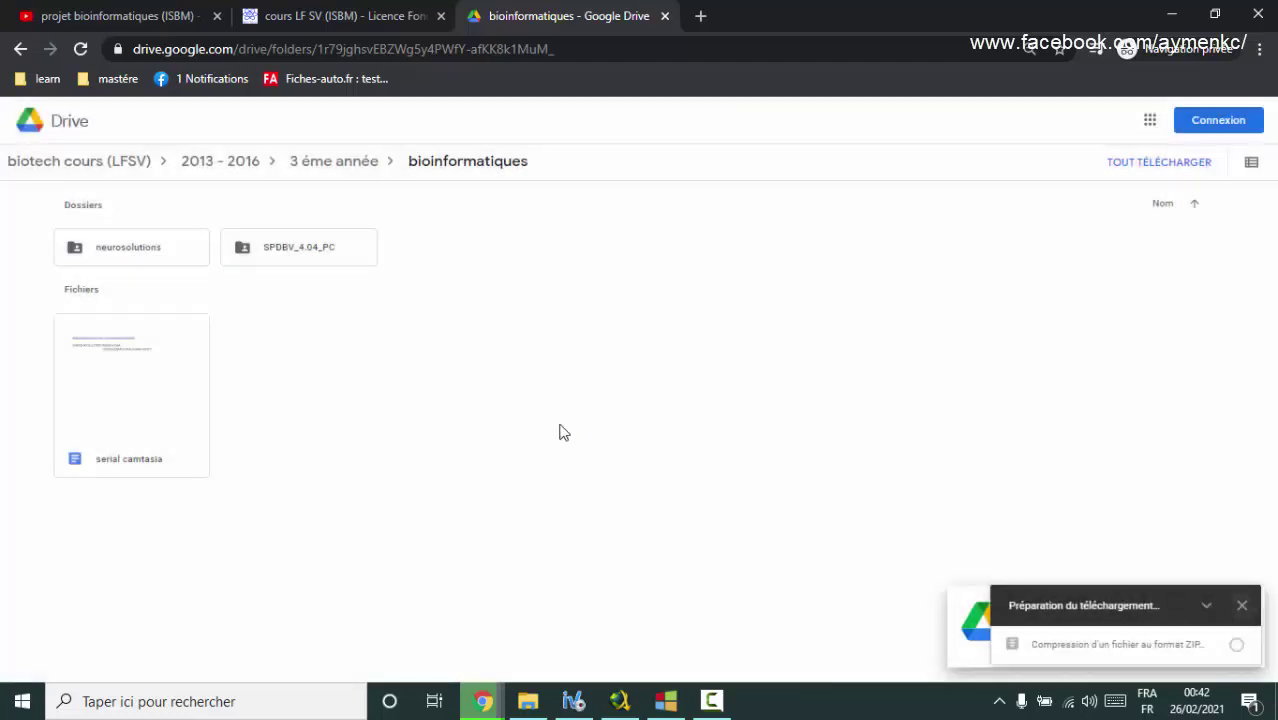
click(1242, 605)
click(722, 430)
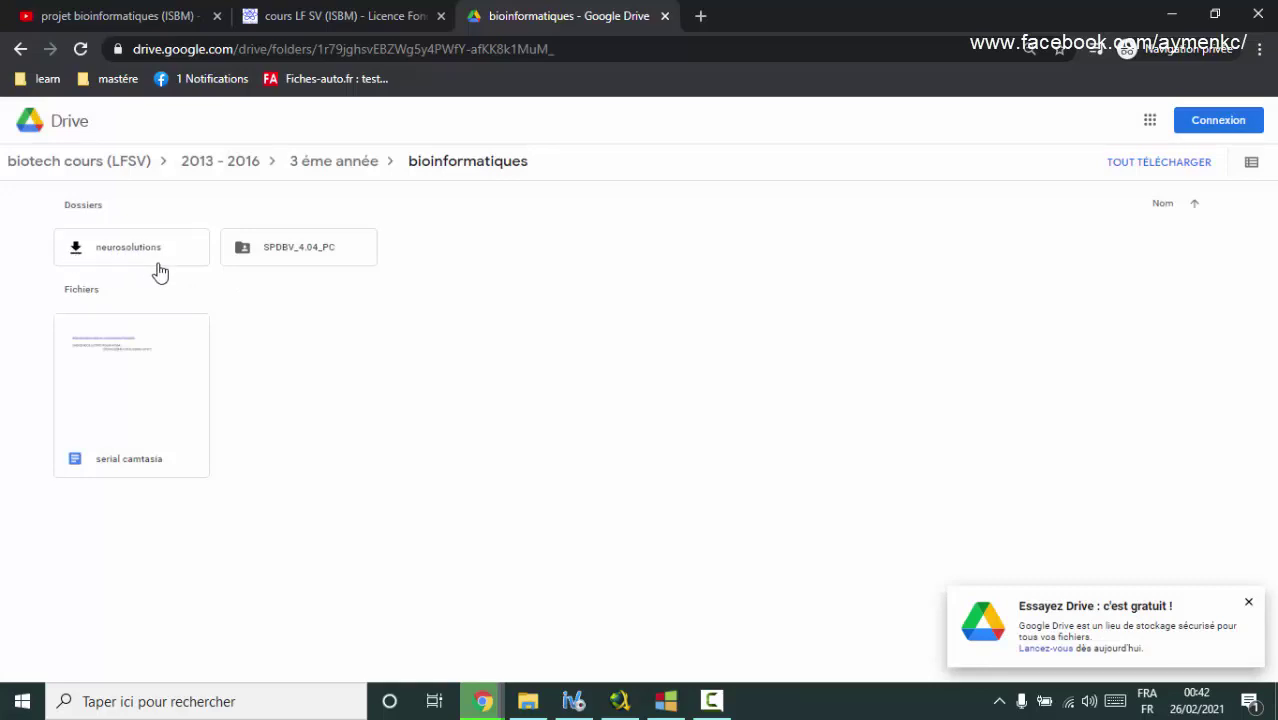
Open the "serial camtasia" document from the bioinformatiques folder and switch to its page.
double_click(125, 380)
click(607, 15)
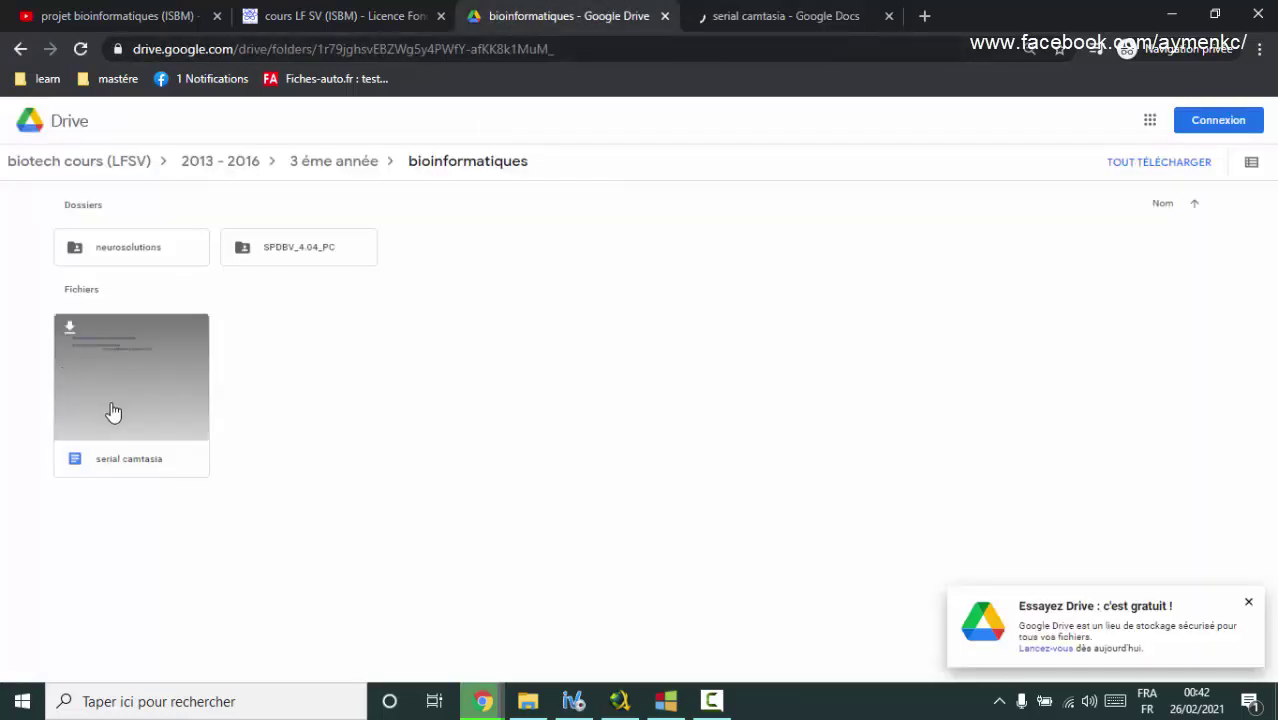
click(740, 15)
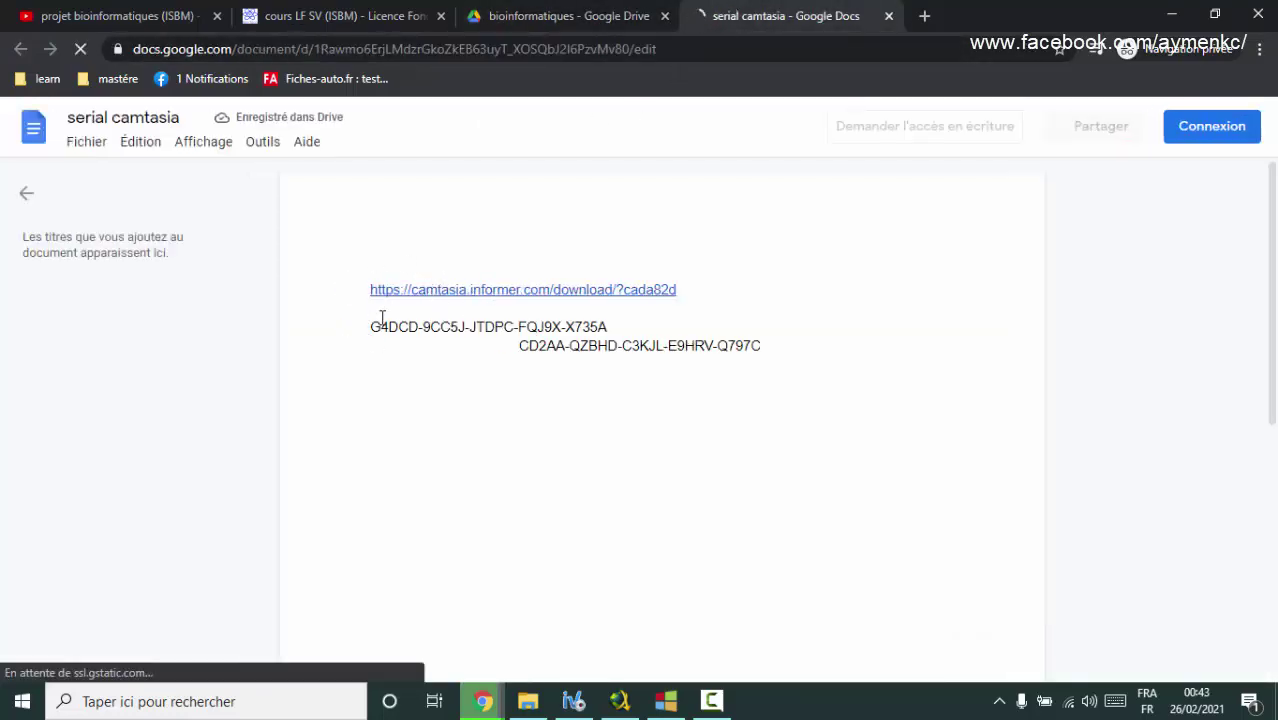
Highlight the licence key lines in the "serial camtasia" document to point them out.
drag(369, 326, 790, 346)
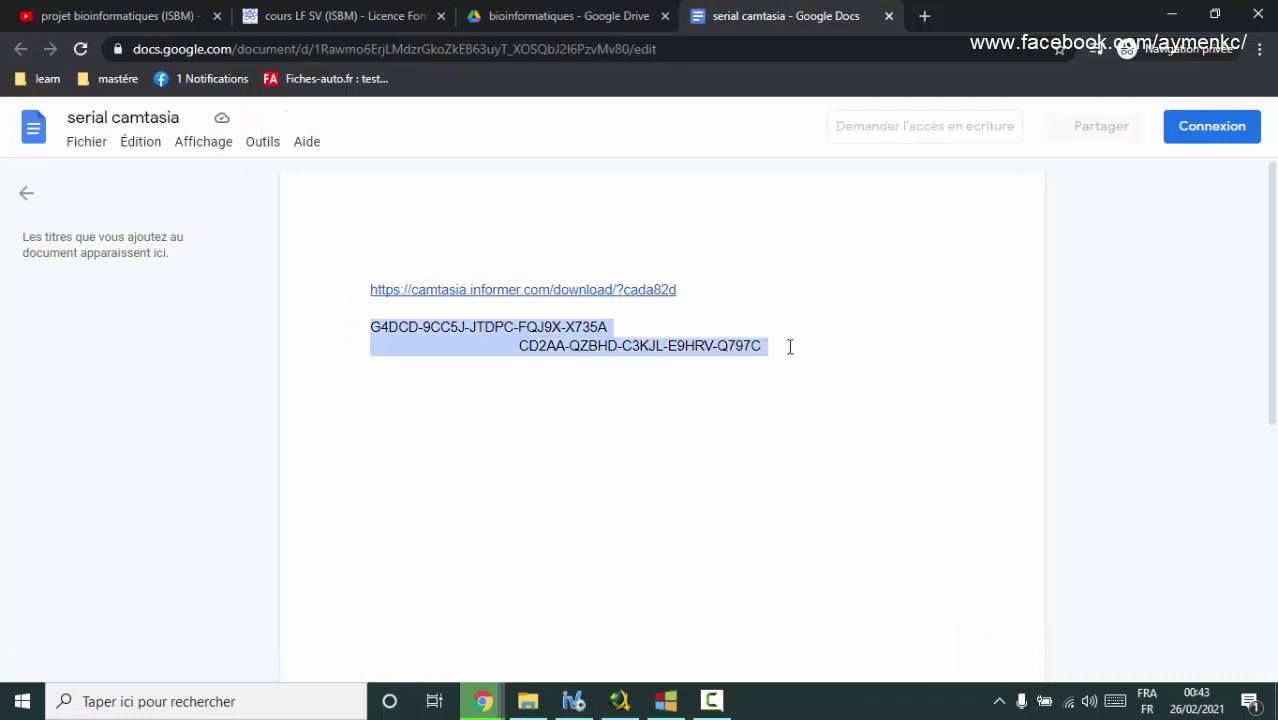
click(610, 324)
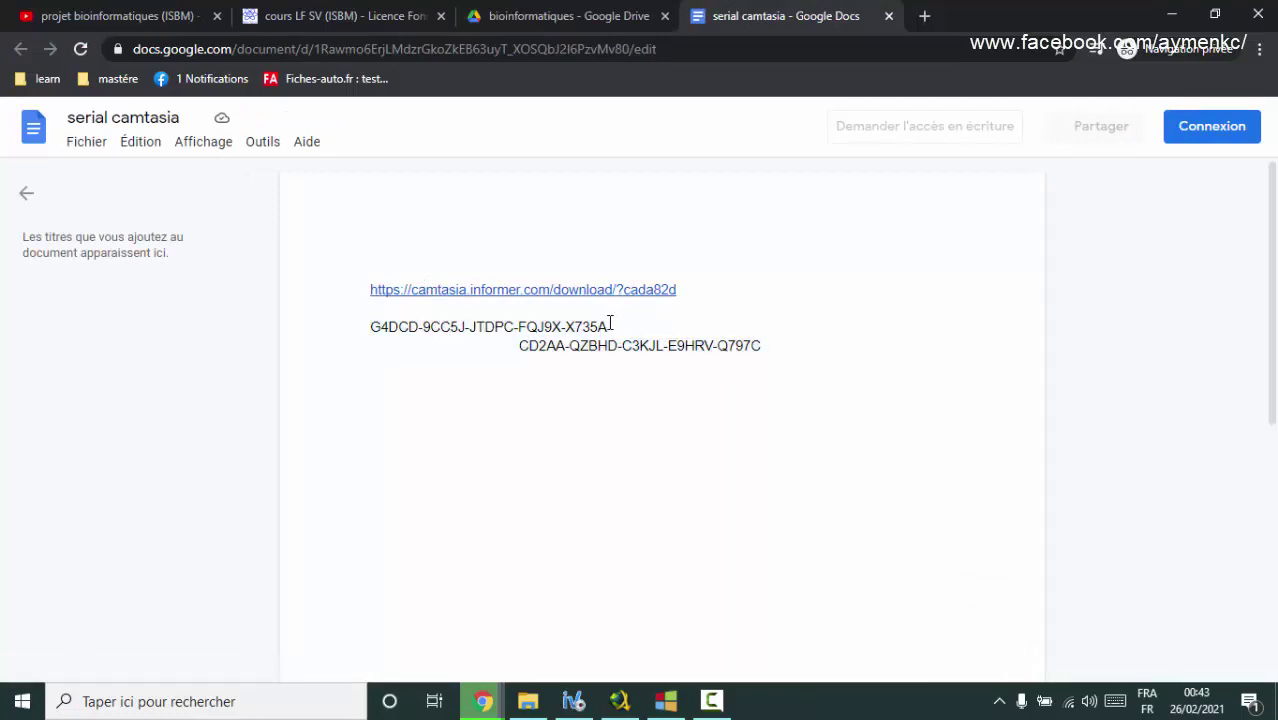
drag(610, 324, 355, 321)
click(377, 328)
triple_click(617, 324)
drag(519, 348, 792, 351)
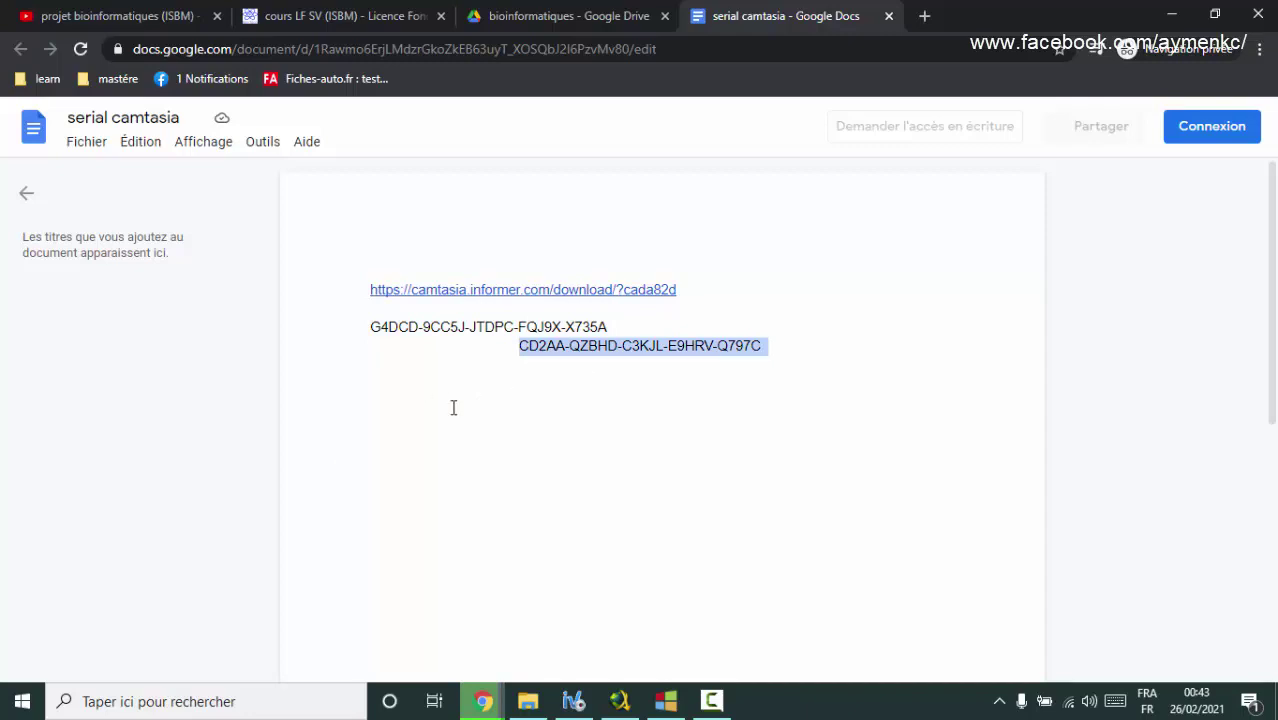
Clear the text selection and copy the camtasia.informer.com download link from the document.
click(425, 318)
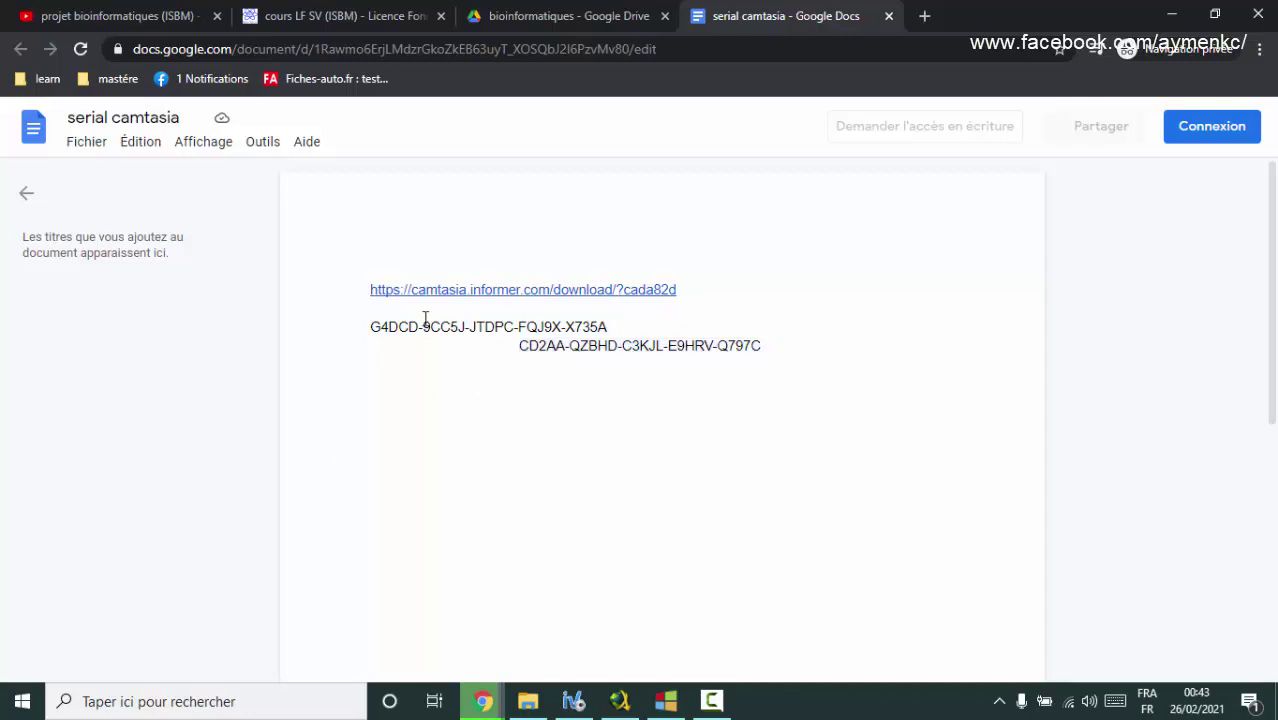
click(509, 290)
click(599, 317)
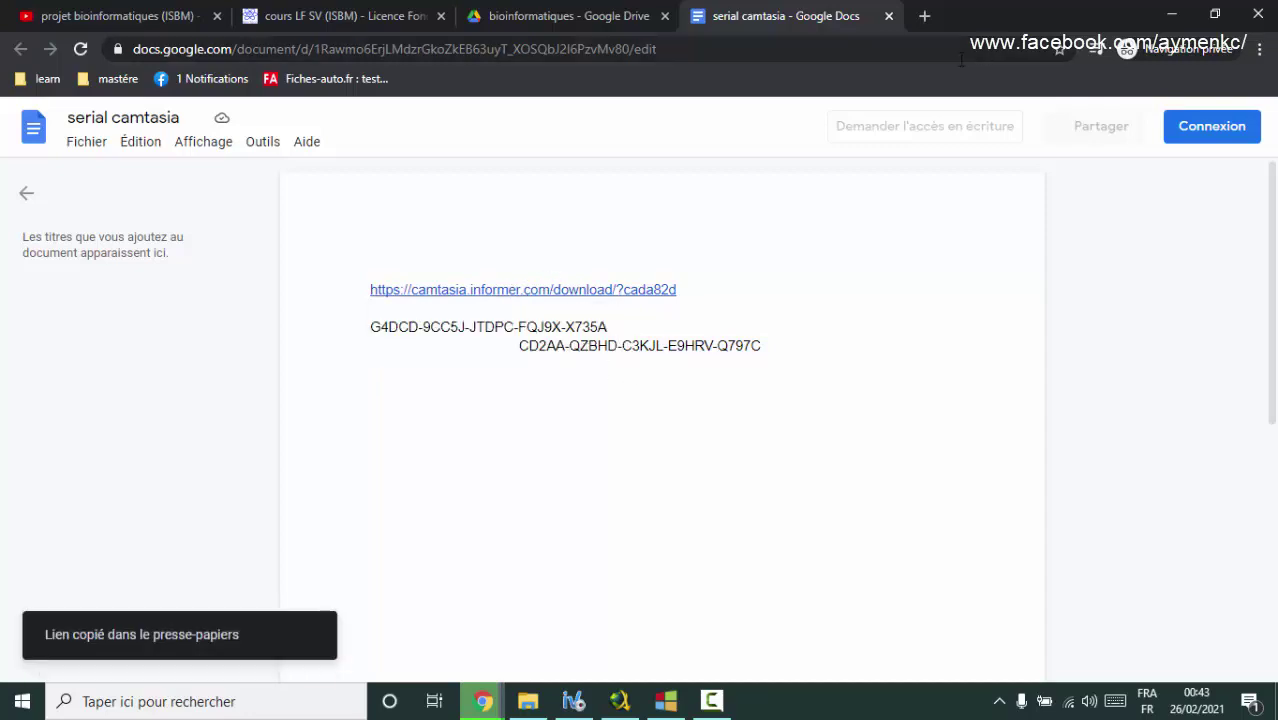
Load the copied Camtasia download link in a new browser tab and cancel the resulting camtasia (1).exe download.
click(924, 15)
key(ctrl+v)
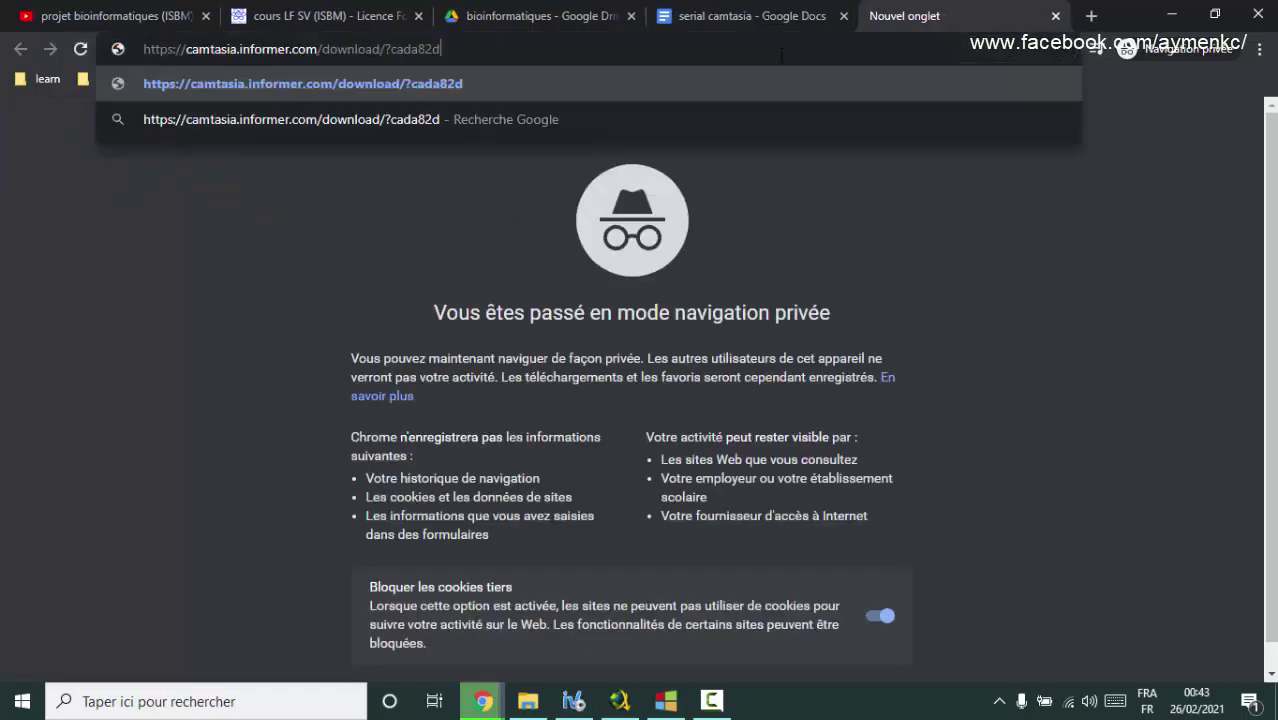
key(Return)
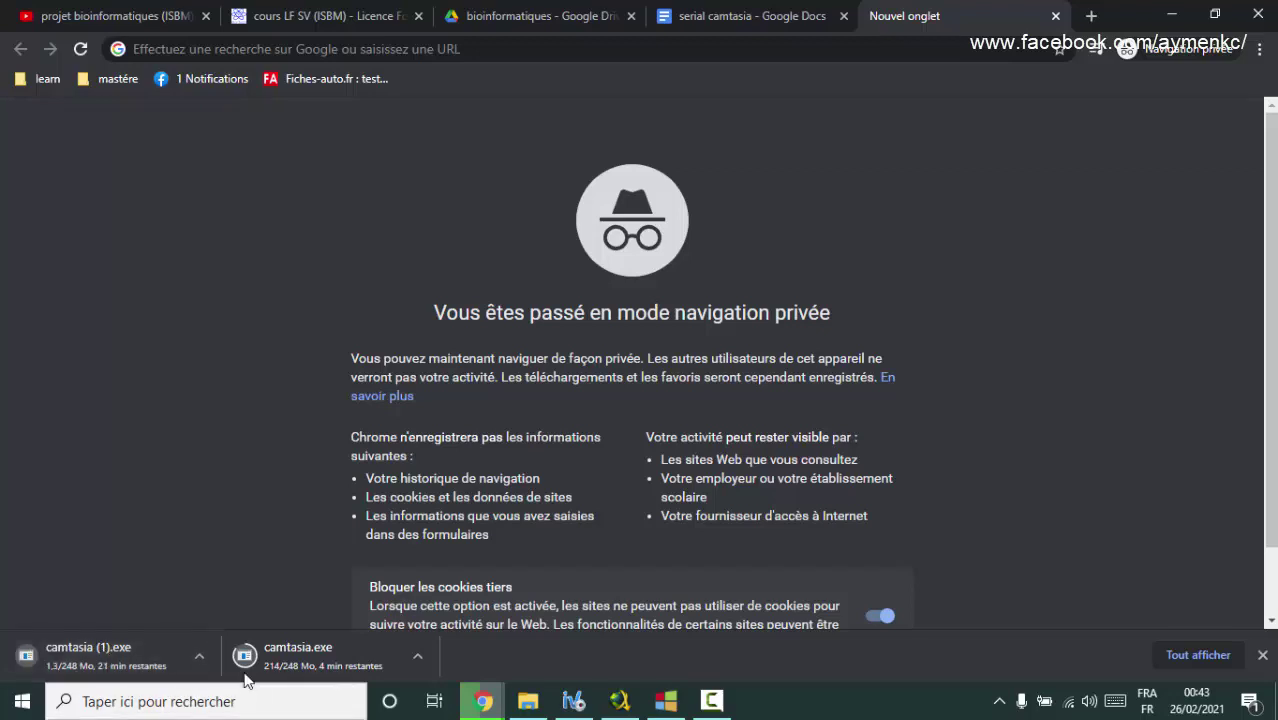
click(199, 655)
click(225, 626)
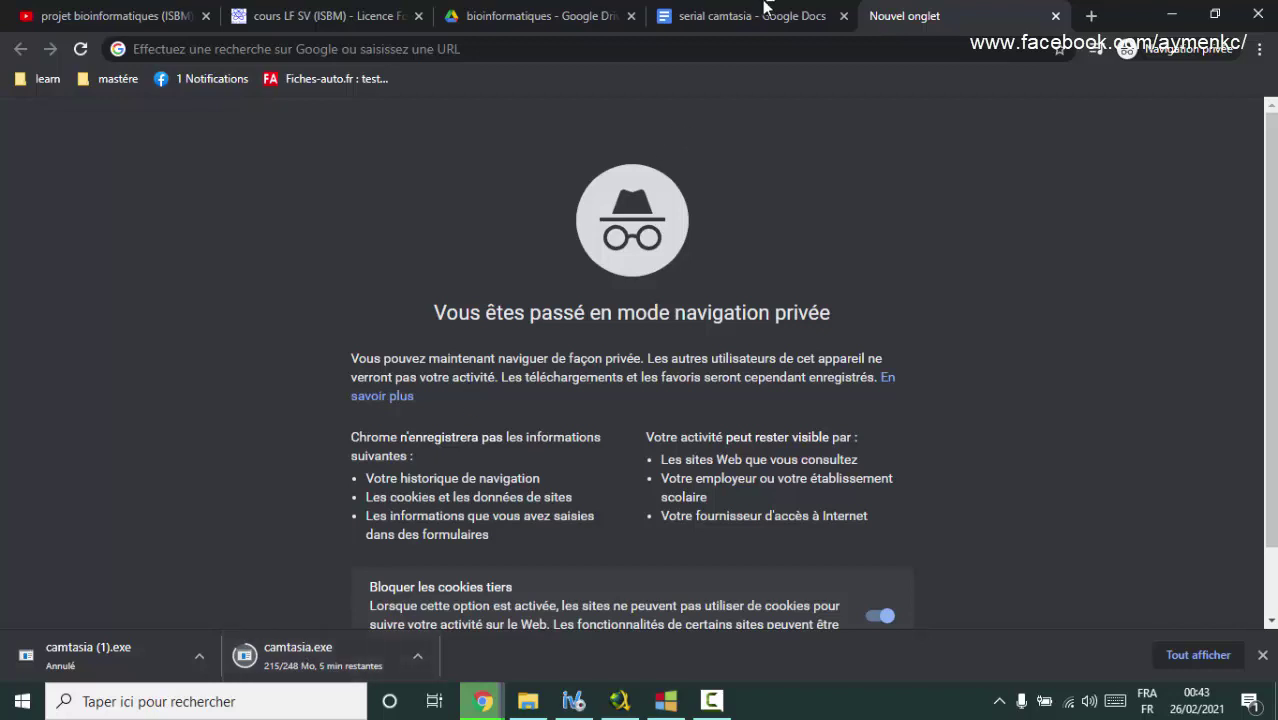
Return to the "serial camtasia" document, minimise the browser, and point out the Neuro_Solution and SPDBV_4.04_PC archives on the desktop.
click(540, 15)
click(750, 15)
click(1174, 12)
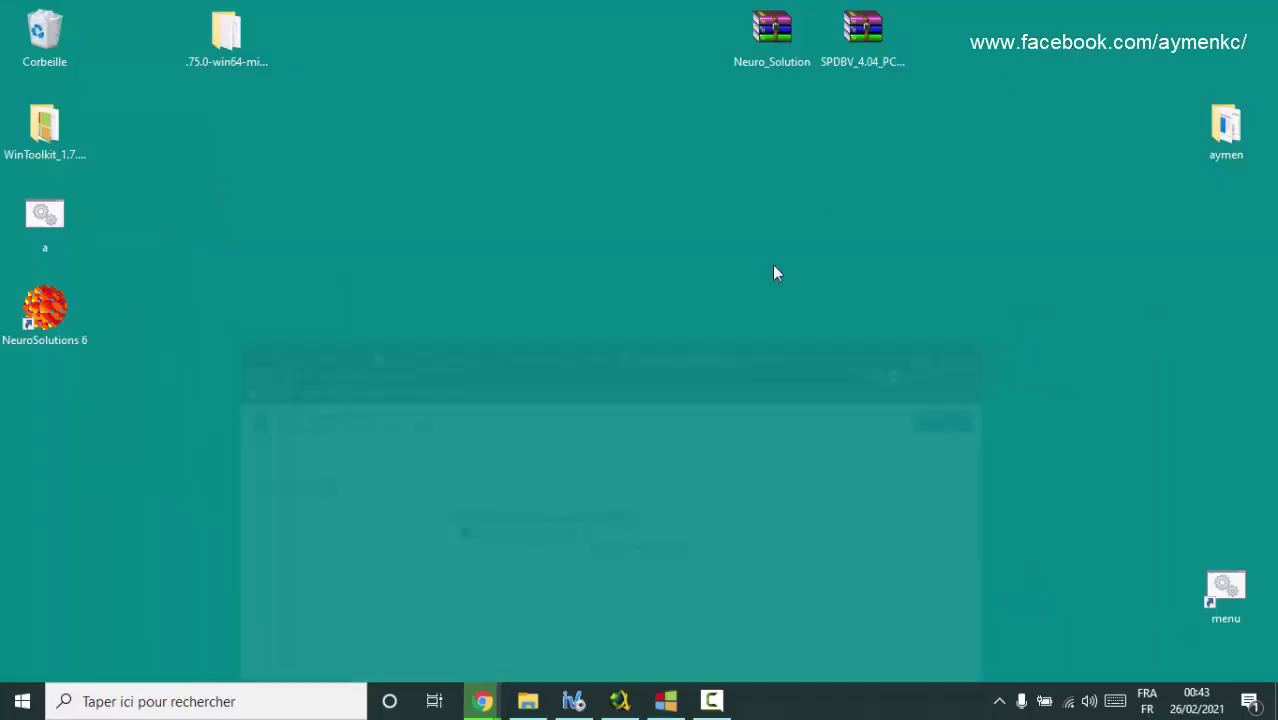
drag(933, 95, 741, 33)
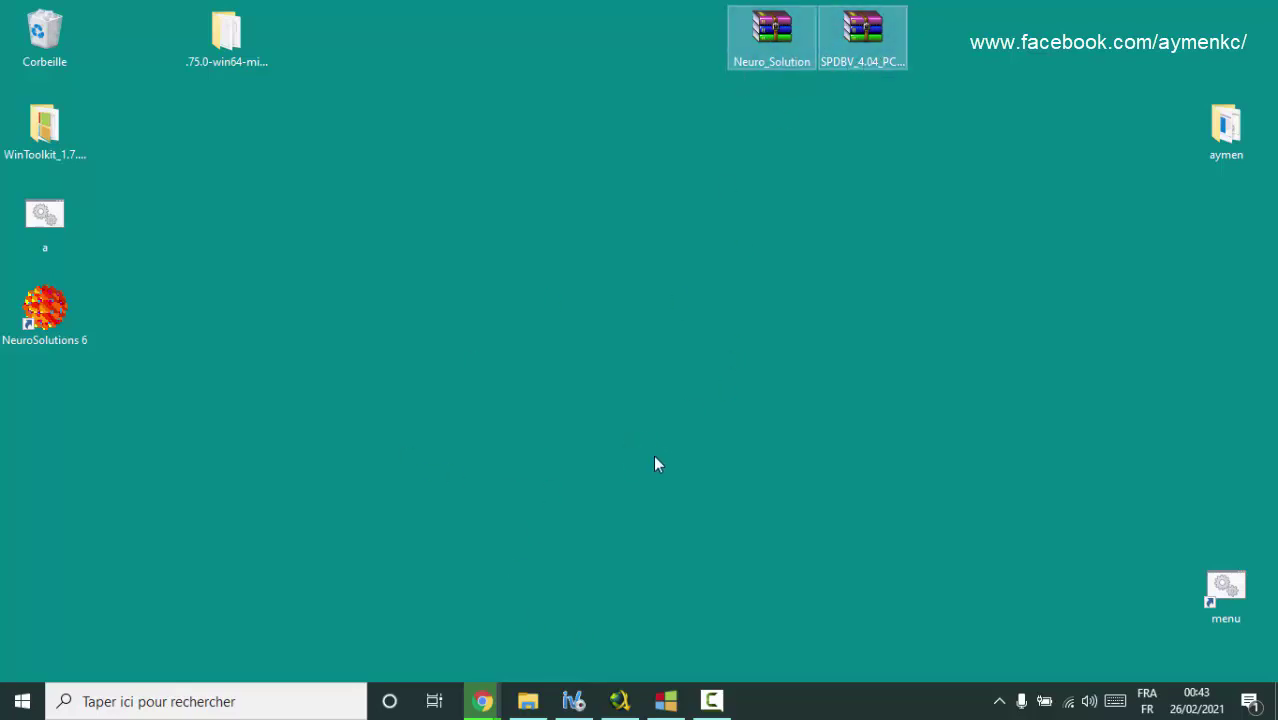
click(600, 620)
Bring the browser back to show the bioinformatiques Drive folder and minimise it again.
mouse_move(483, 701)
click(583, 625)
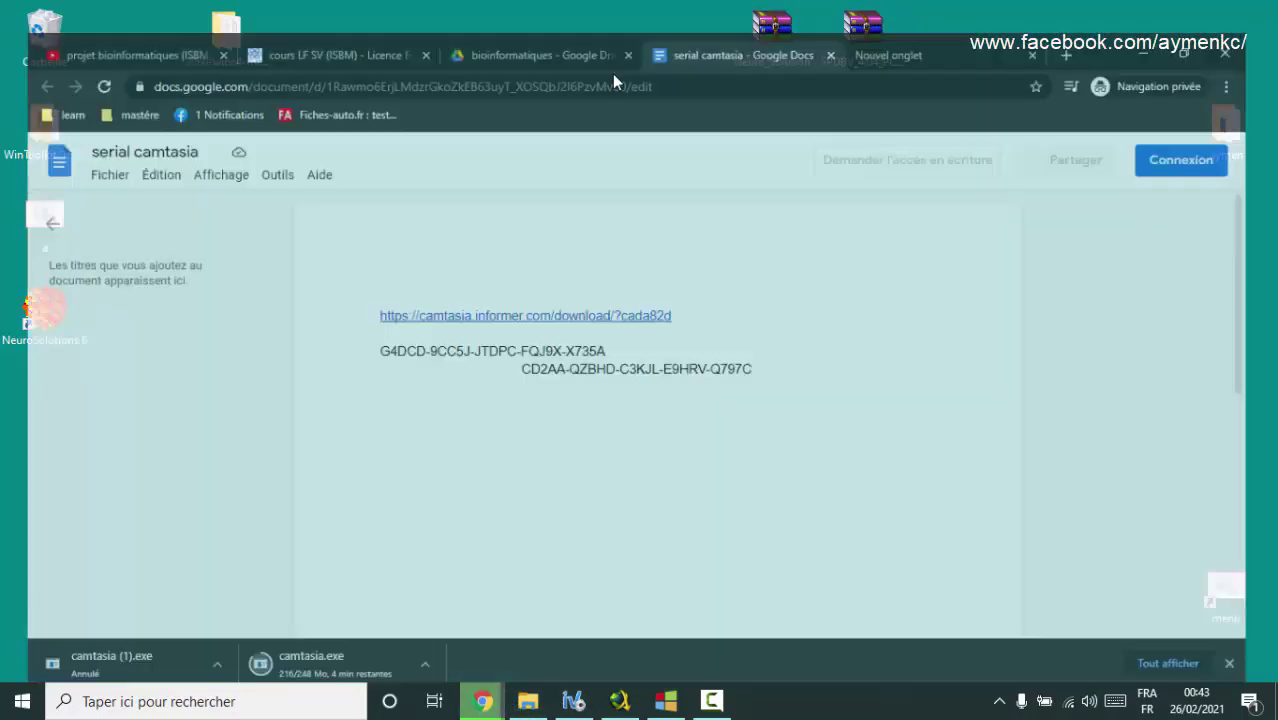
click(470, 15)
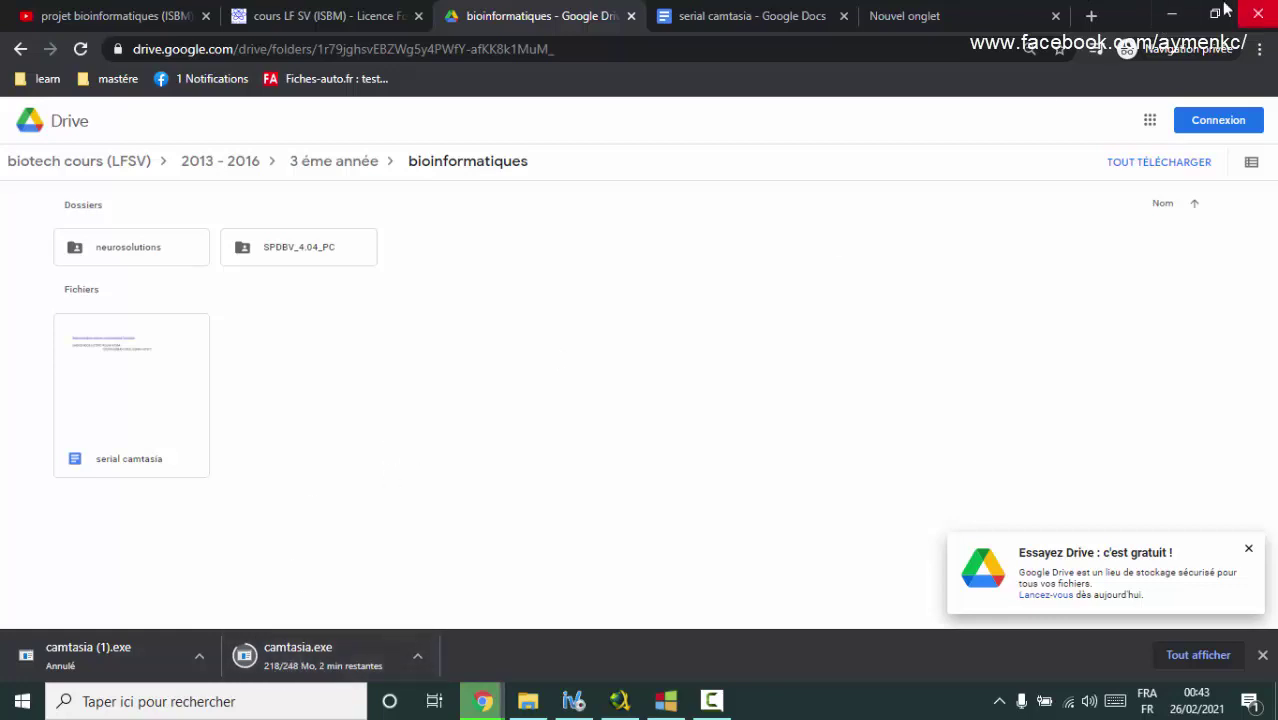
click(1170, 12)
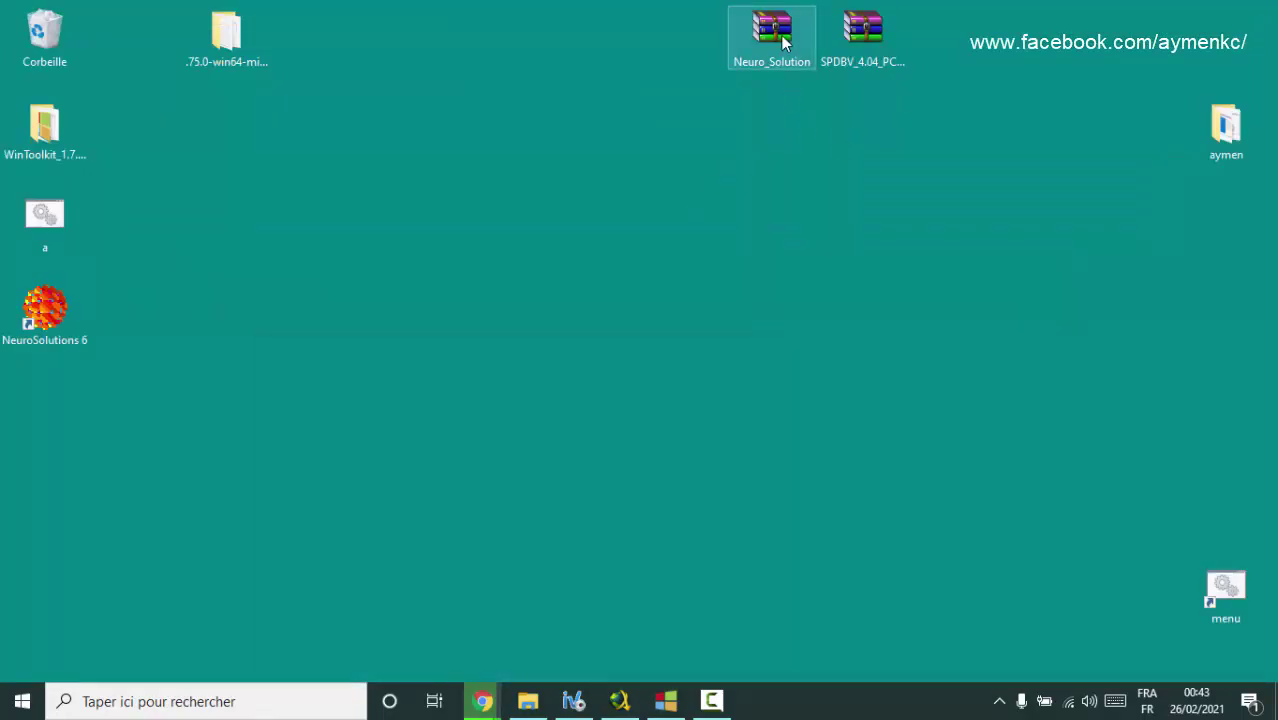
Point out both desktop archives and view the 7-Zip options for the Neuro_Solution archive without extracting it.
click(769, 42)
ctrl+click(858, 43)
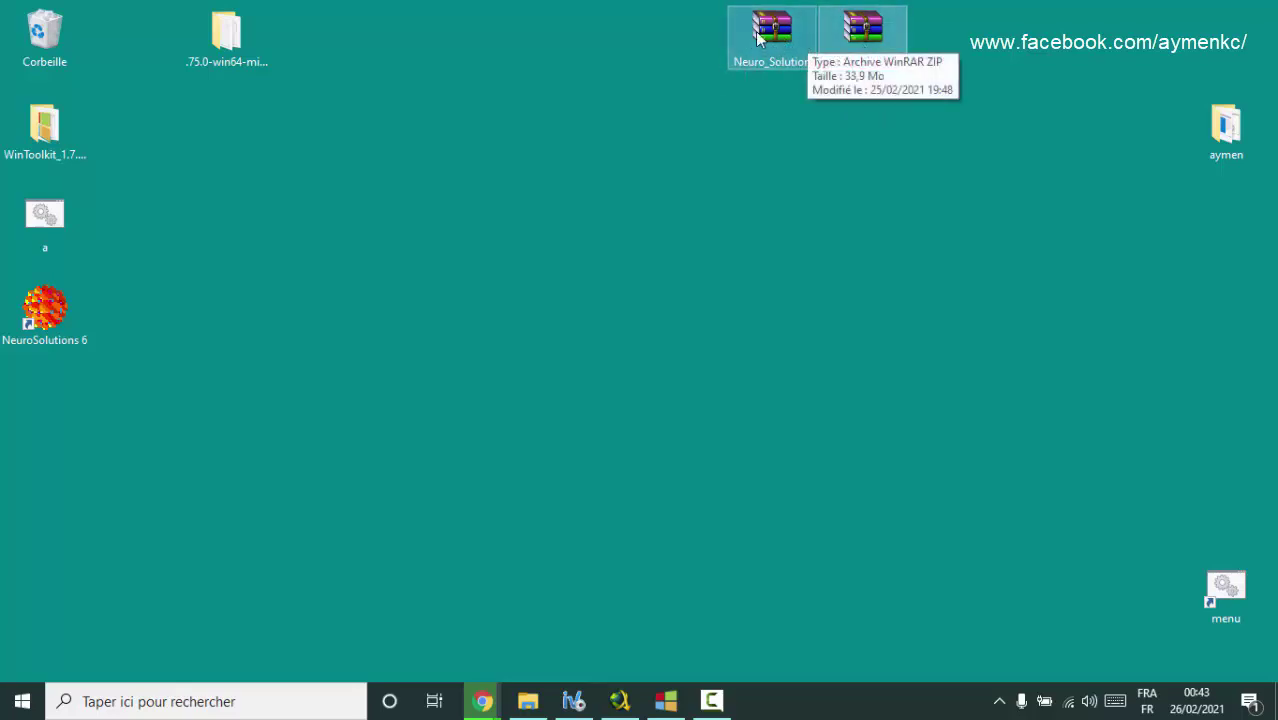
click(775, 45)
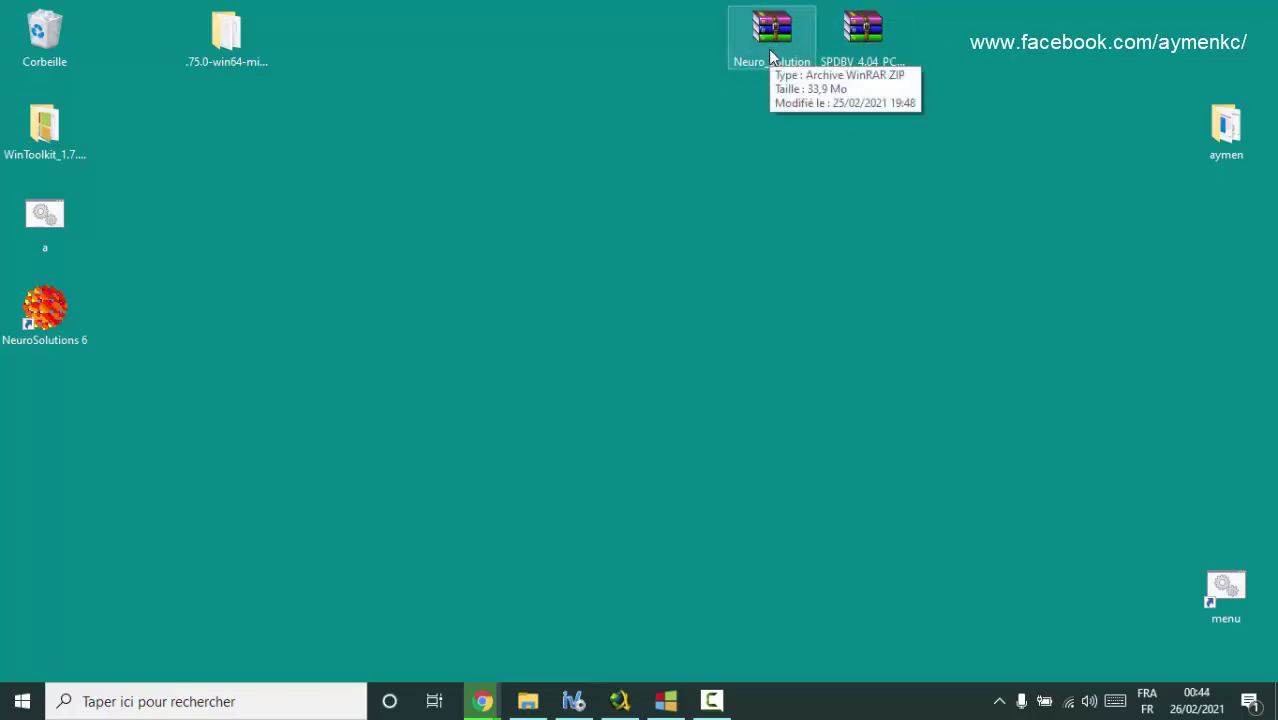
right_click(773, 31)
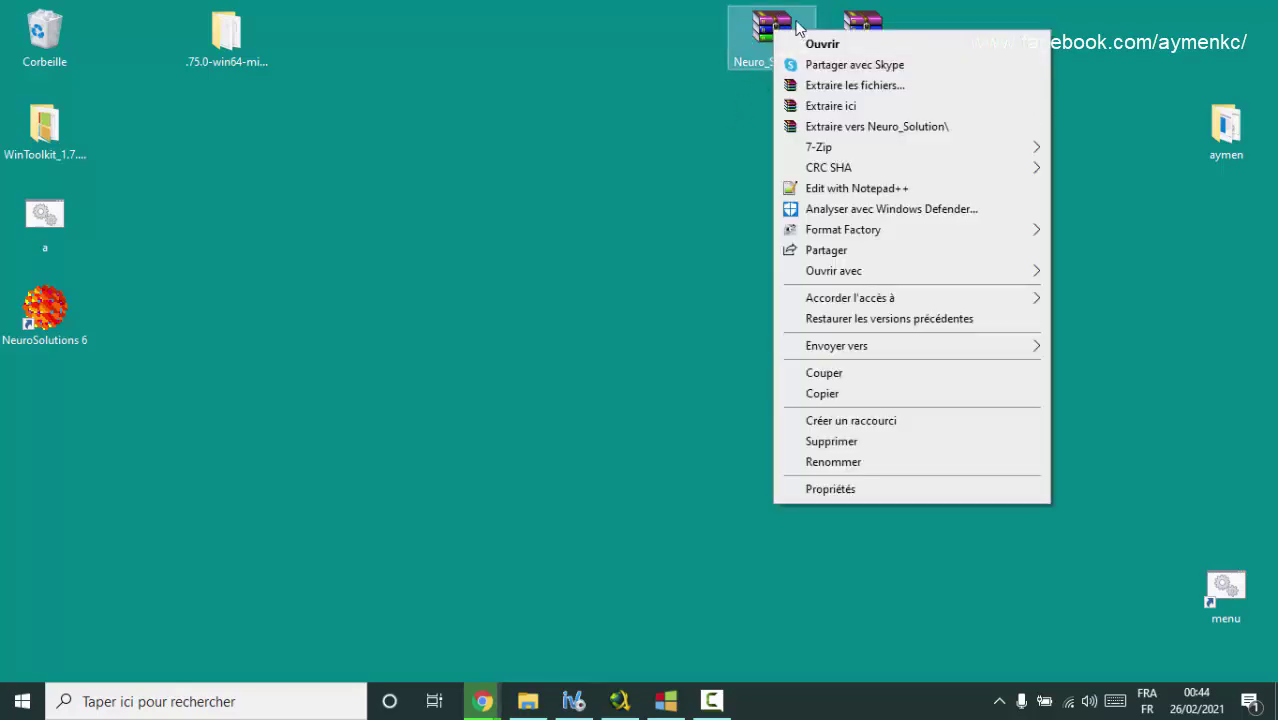
mouse_move(838, 147)
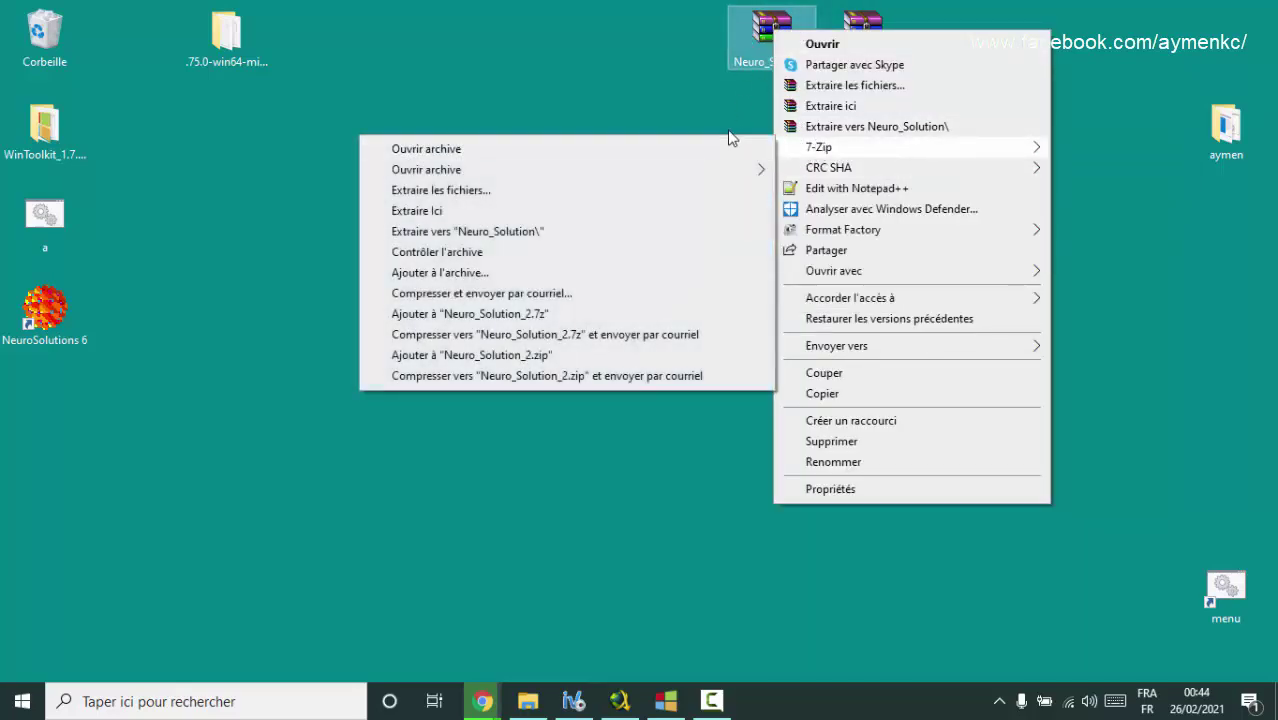
click(678, 119)
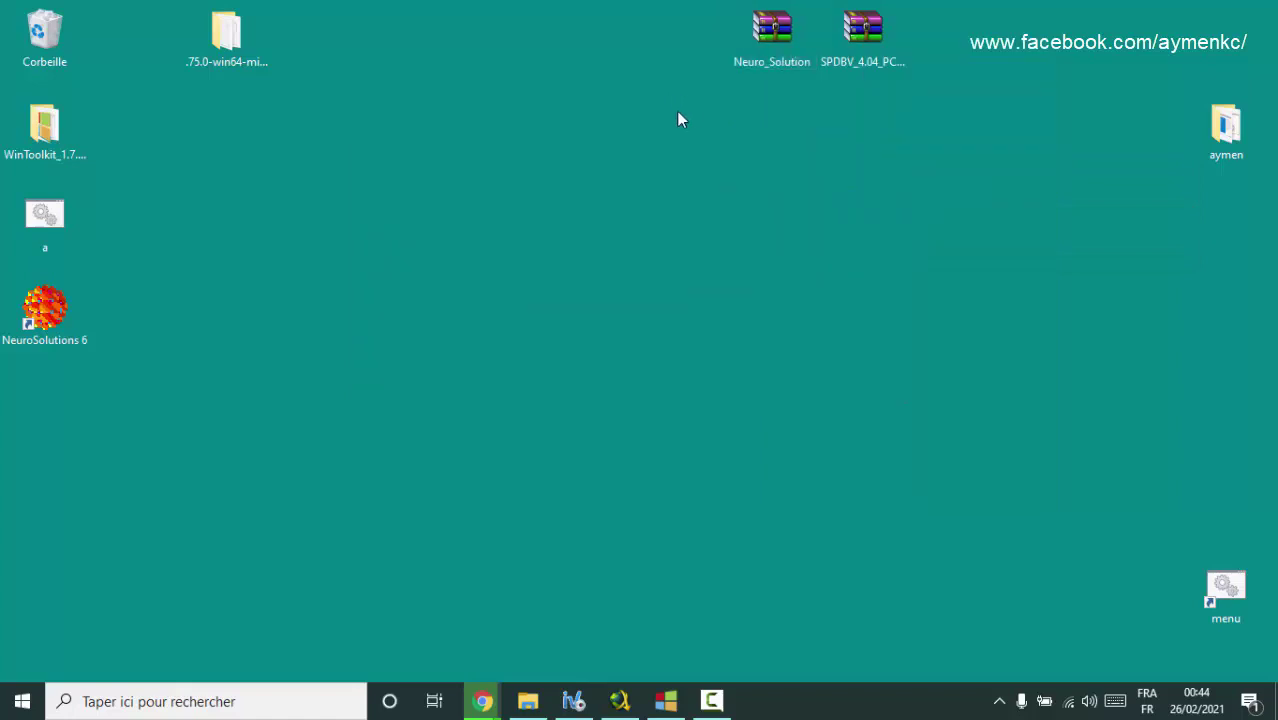
Extract the Neuro_Solution archive with 7-Zip into its own Neuro_Solution folder and place that folder beneath the archive on the desktop.
right_click(765, 28)
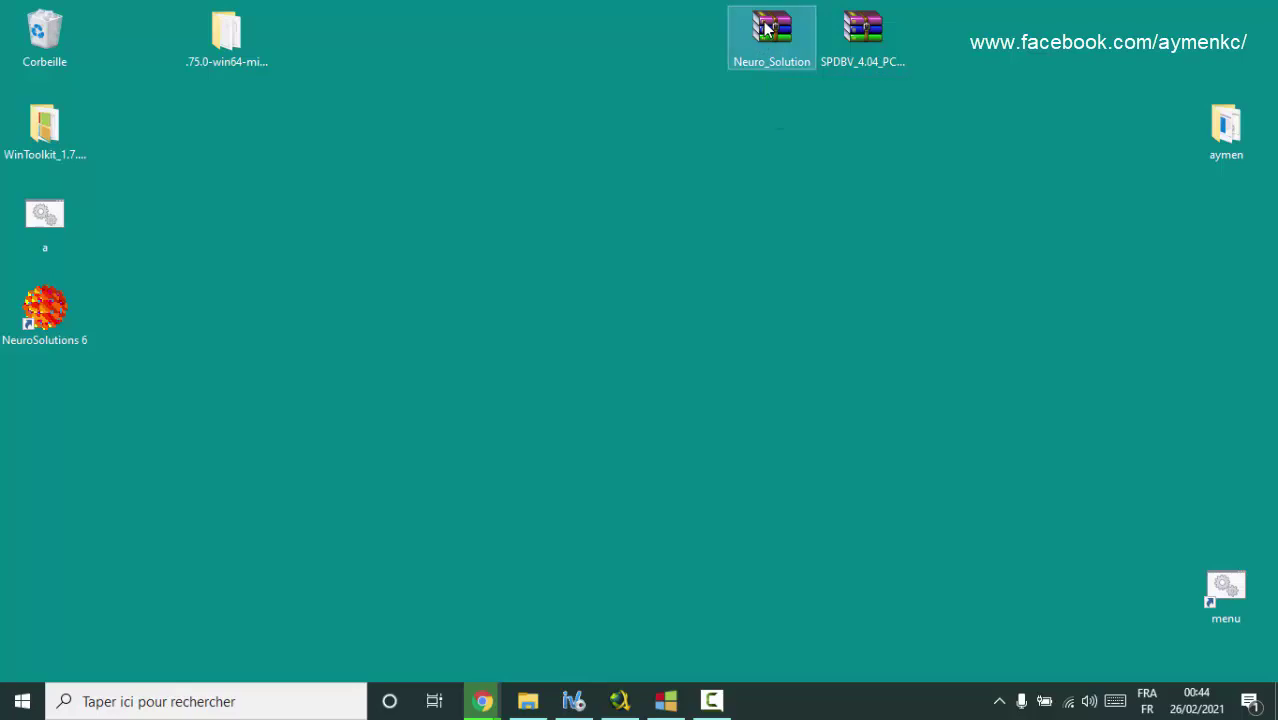
mouse_move(793, 146)
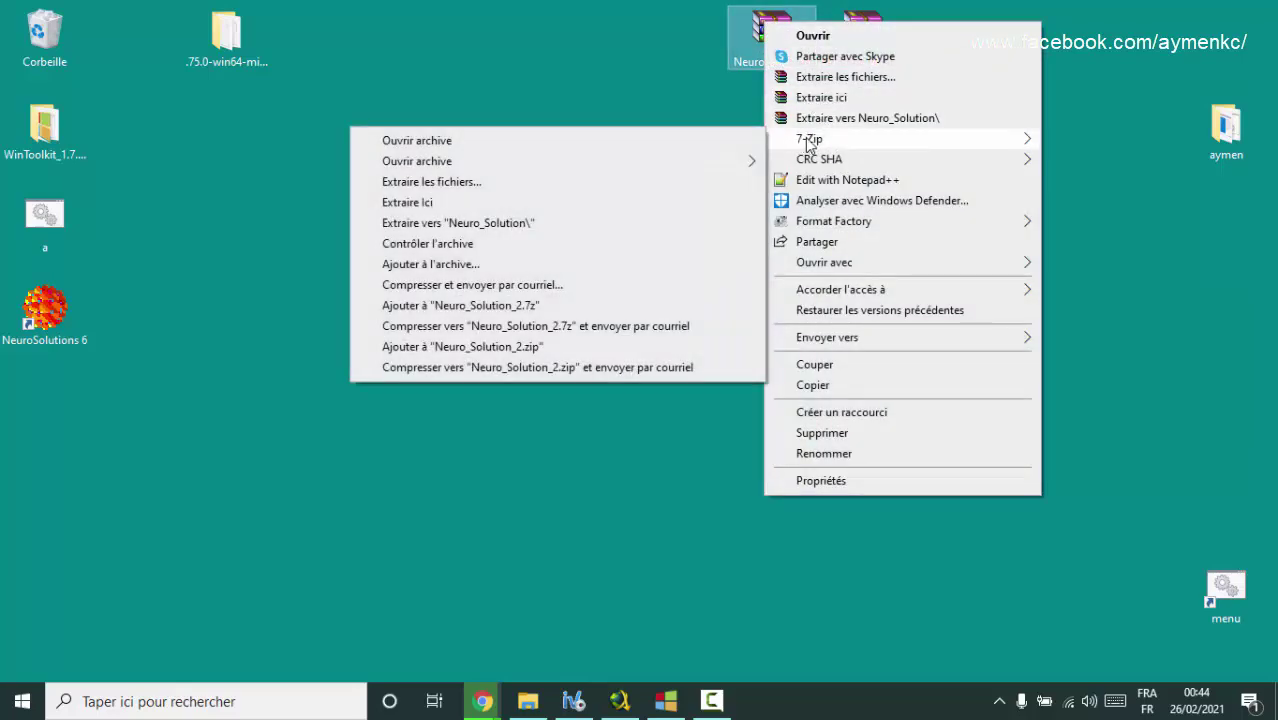
click(455, 224)
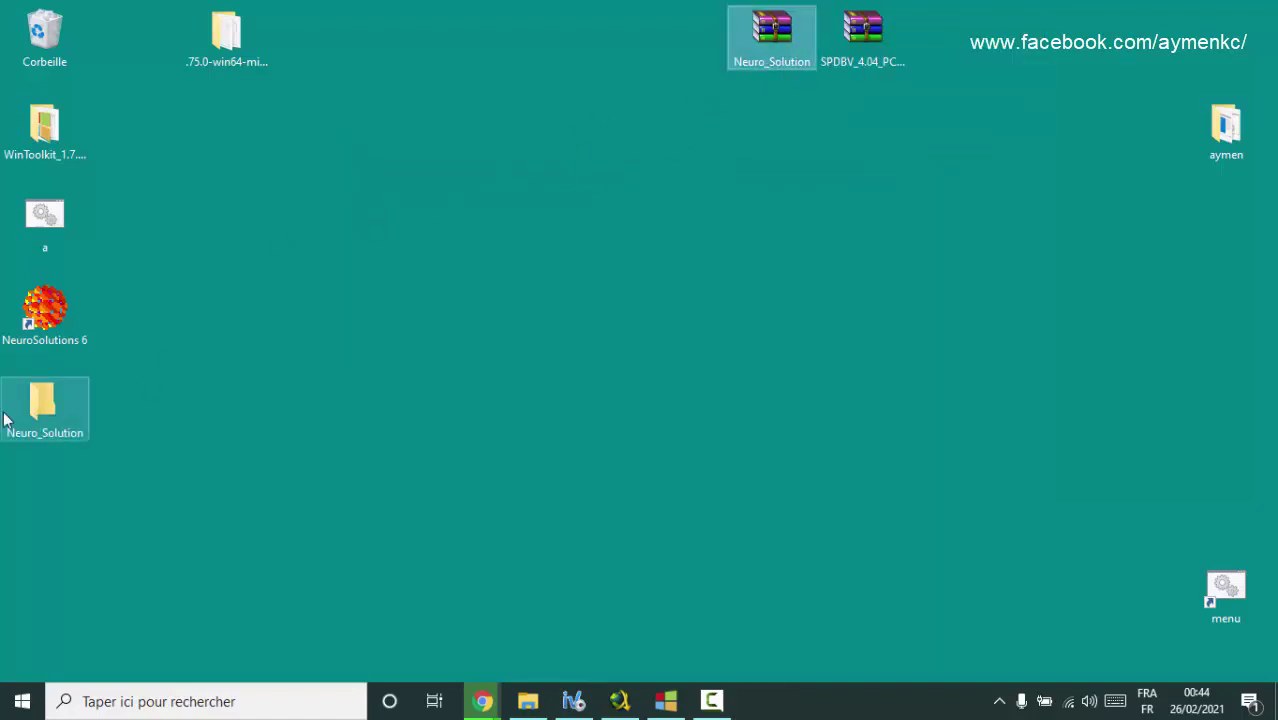
drag(34, 420, 783, 233)
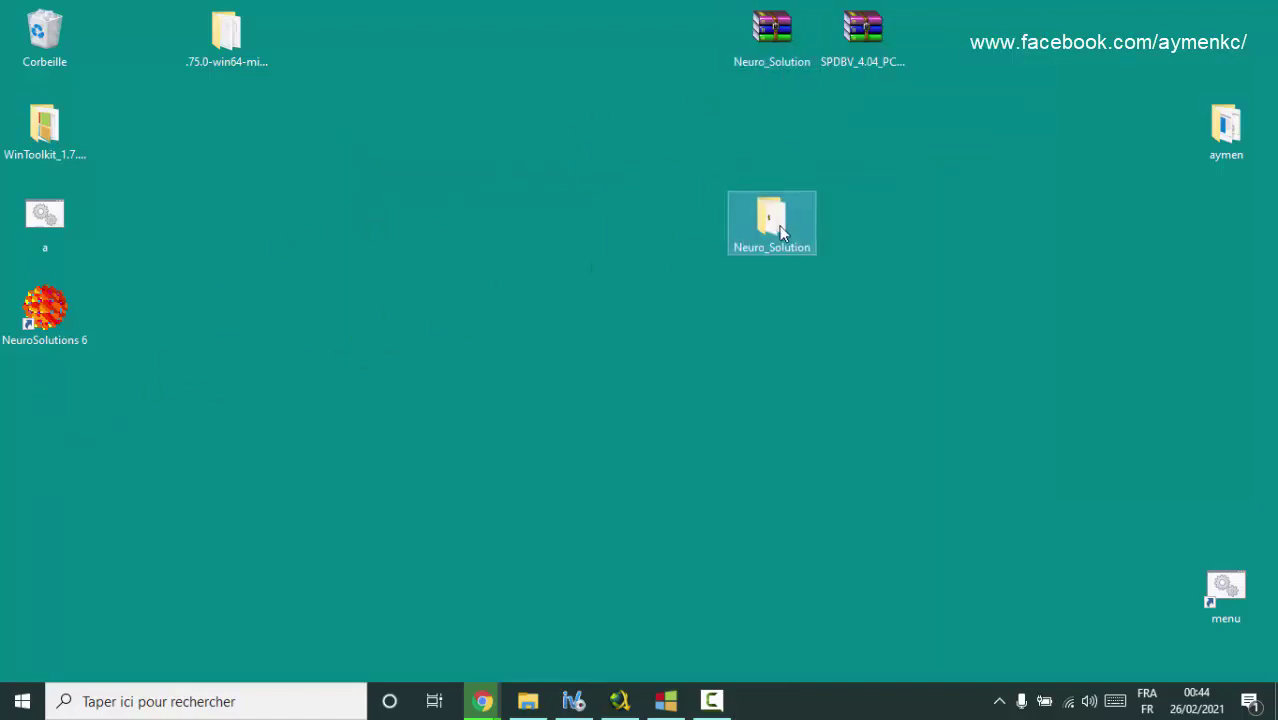
Open the extracted Neuro_Solution folder and point out the keygen and nsinstall-6-alpha2 files in it.
double_click(783, 233)
drag(760, 280, 426, 203)
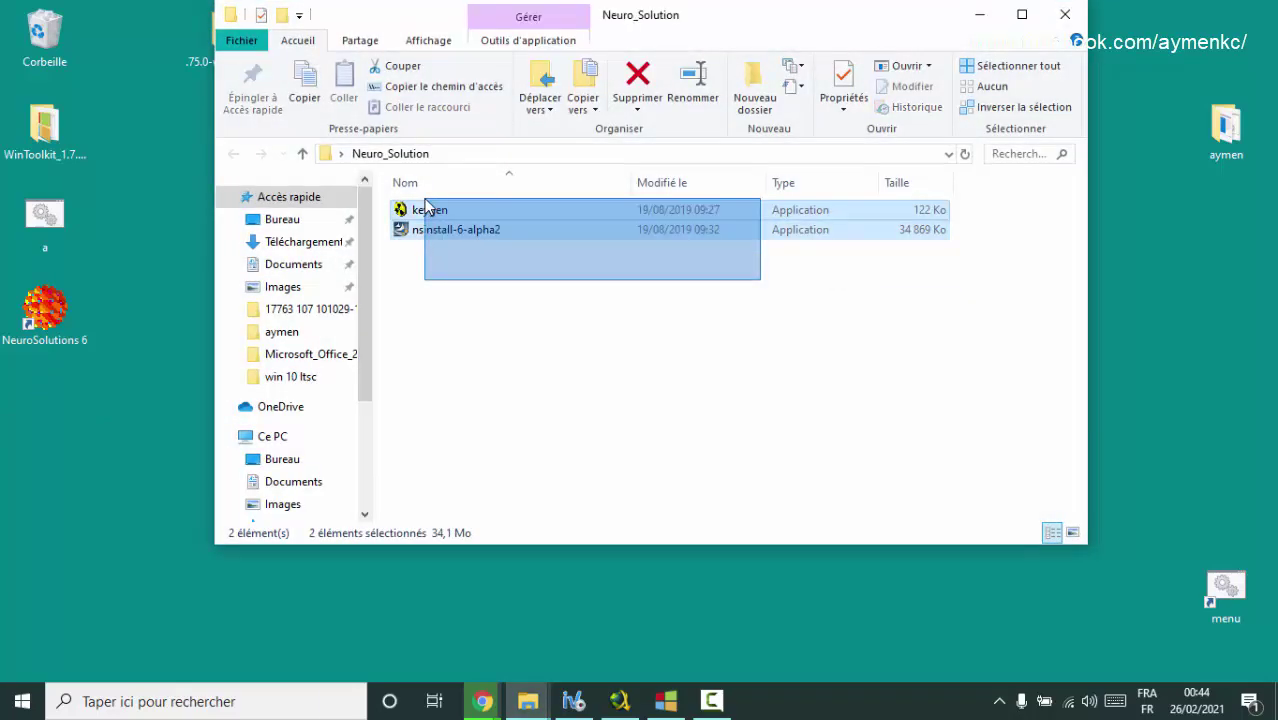
click(395, 307)
click(428, 214)
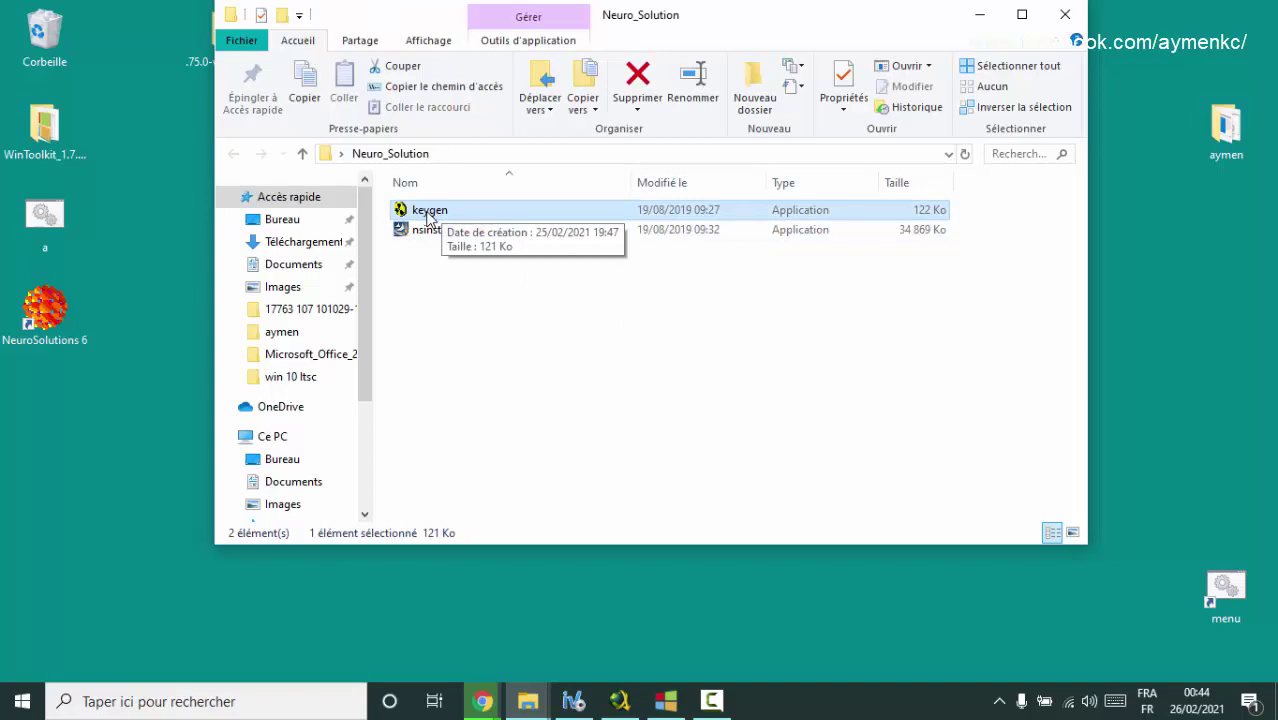
ctrl+click(429, 217)
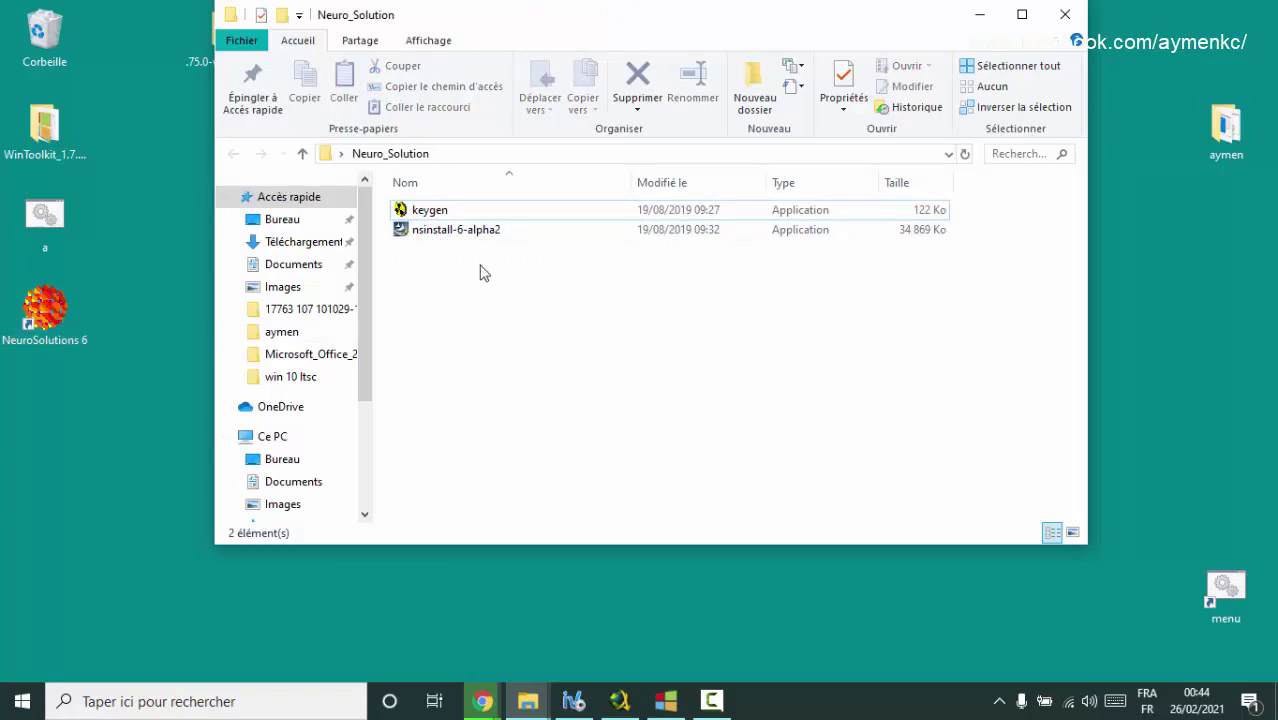
Start the nsinstall-6-alpha2 installer, agree to continue, and cancel the NeuroSolutions setup at its maintenance page.
double_click(451, 236)
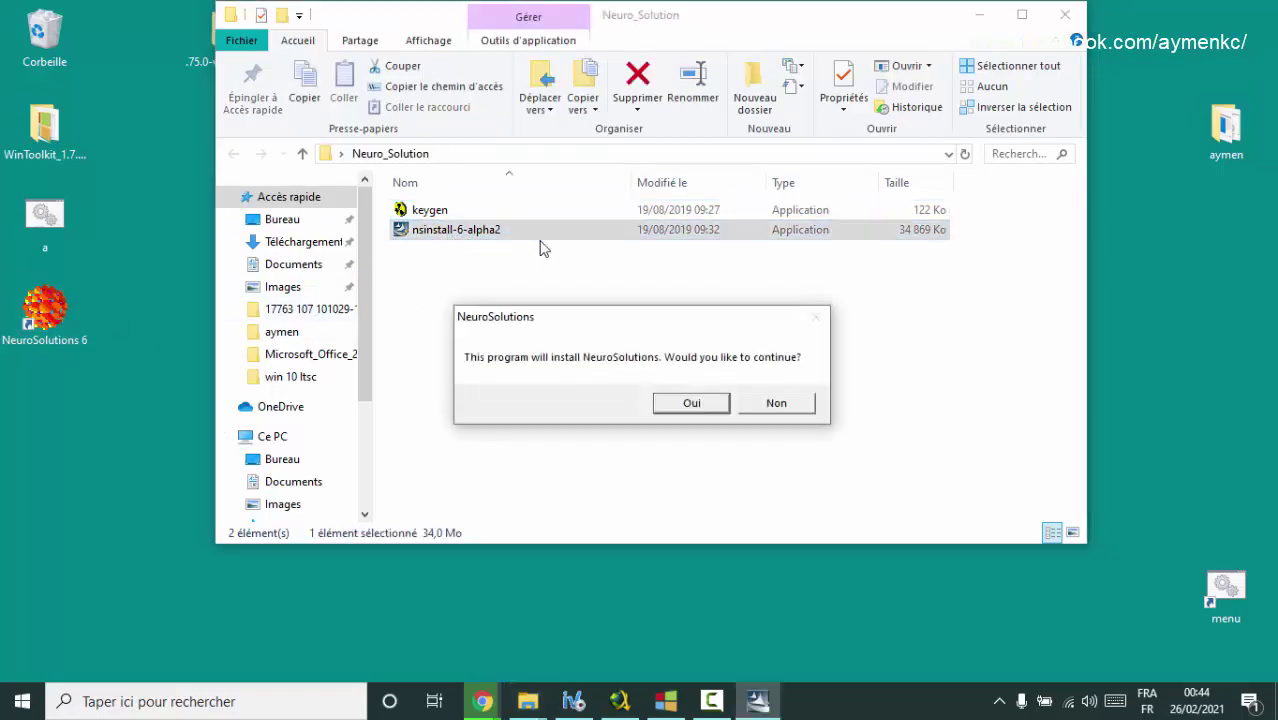
click(683, 403)
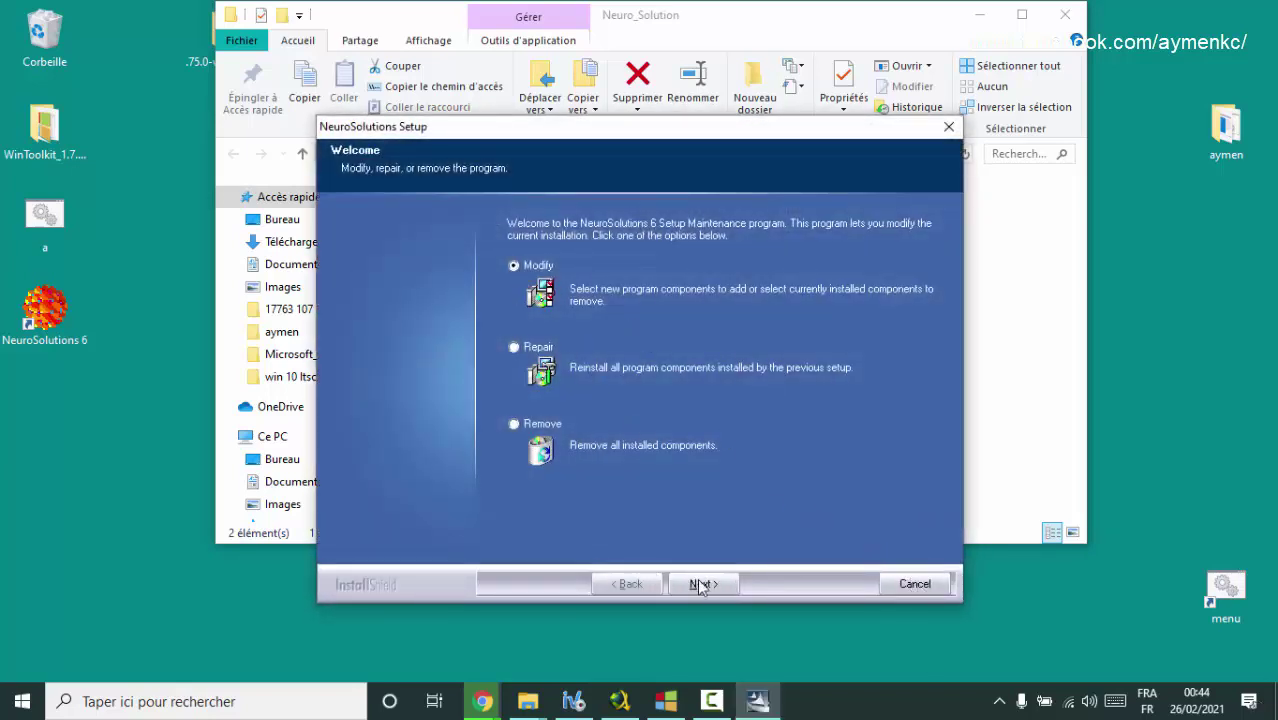
click(916, 584)
click(652, 410)
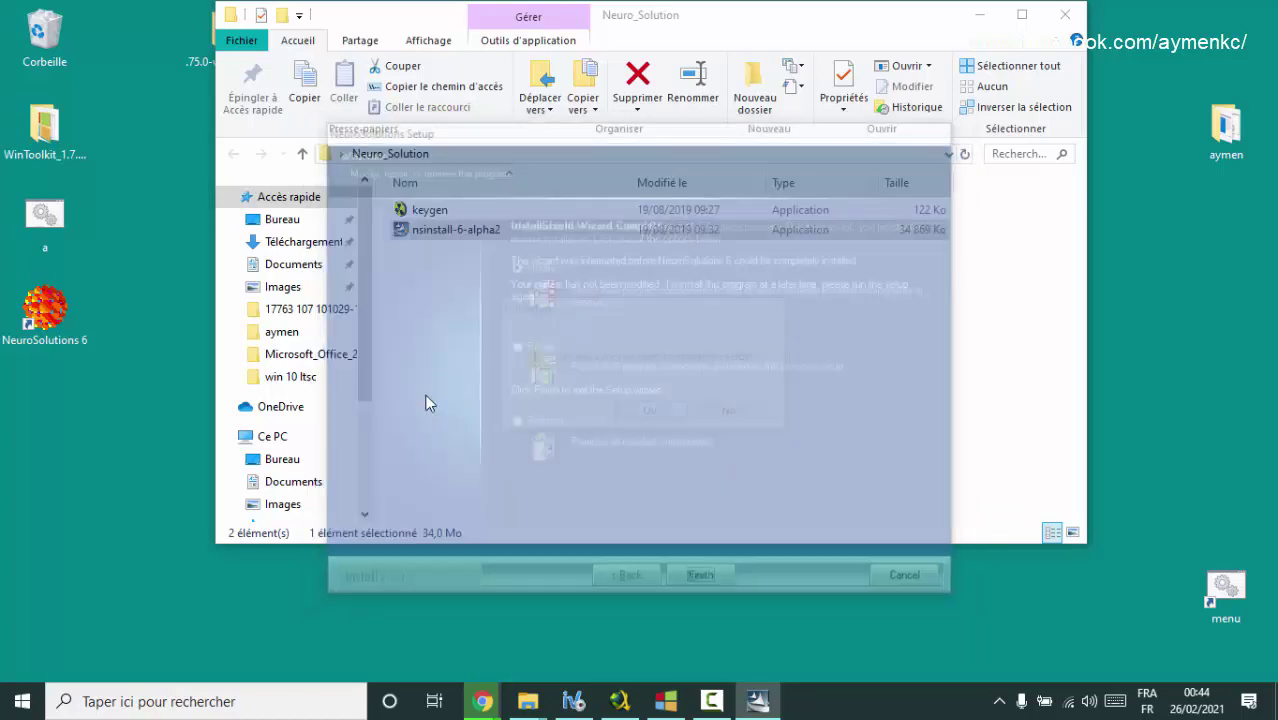
click(738, 580)
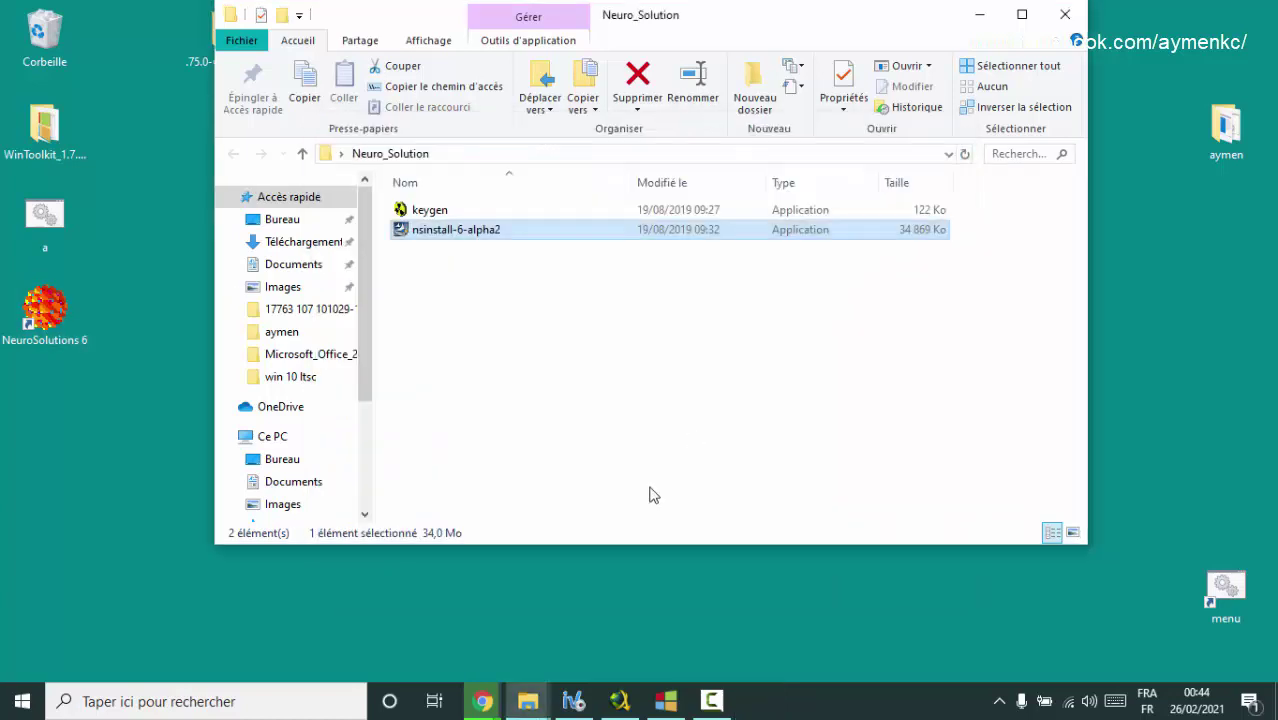
Point out the keygen file, launch NeuroSolutions 6, dismiss its welcome screen, and bring up the software activation dialog.
click(427, 211)
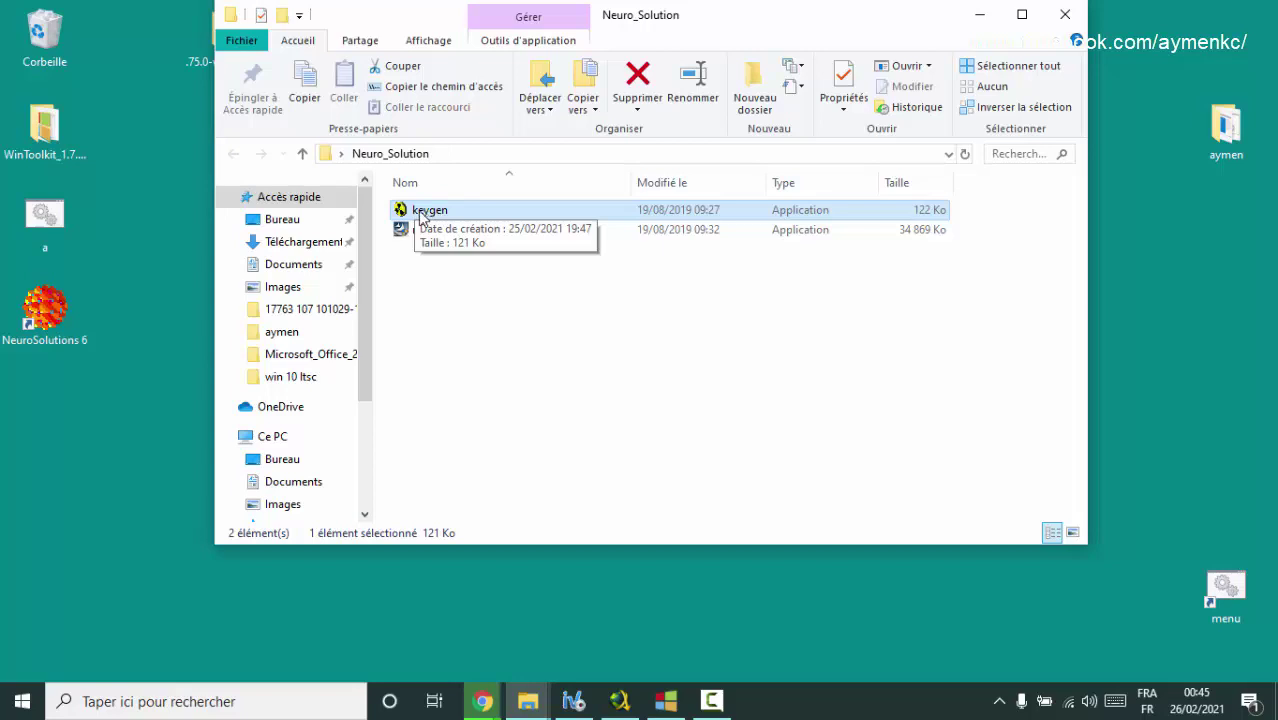
double_click(44, 320)
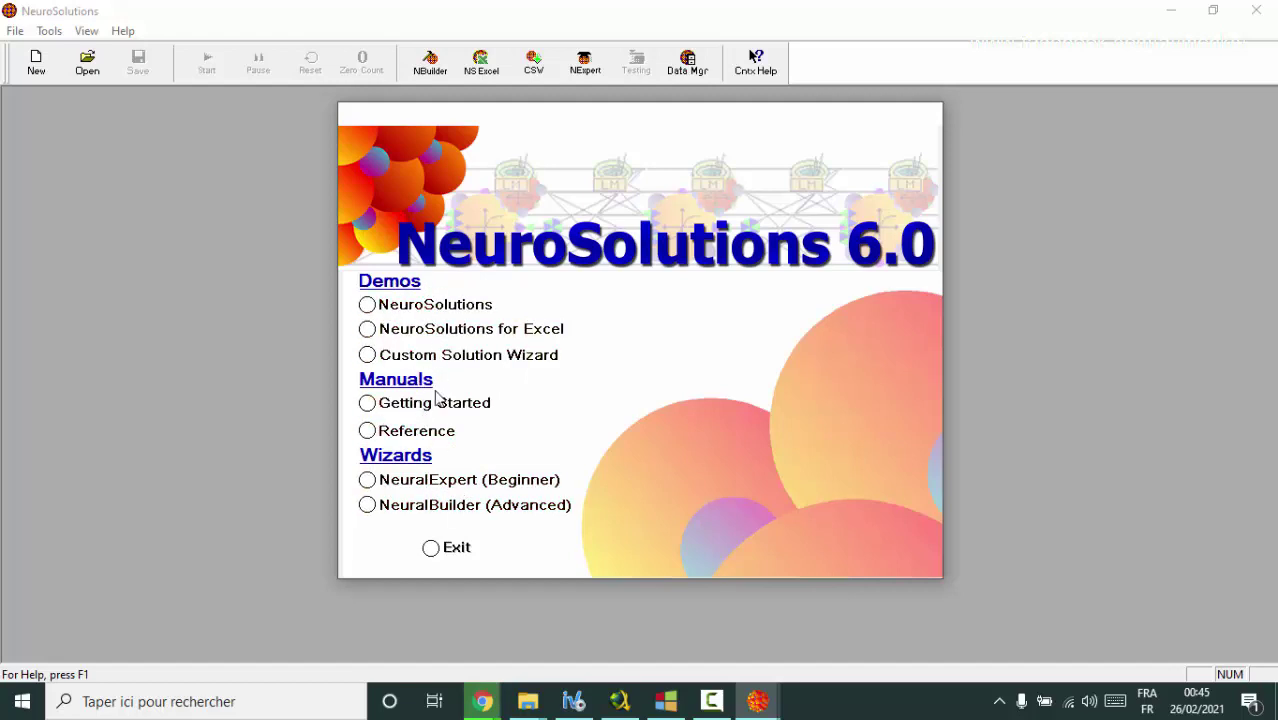
click(447, 557)
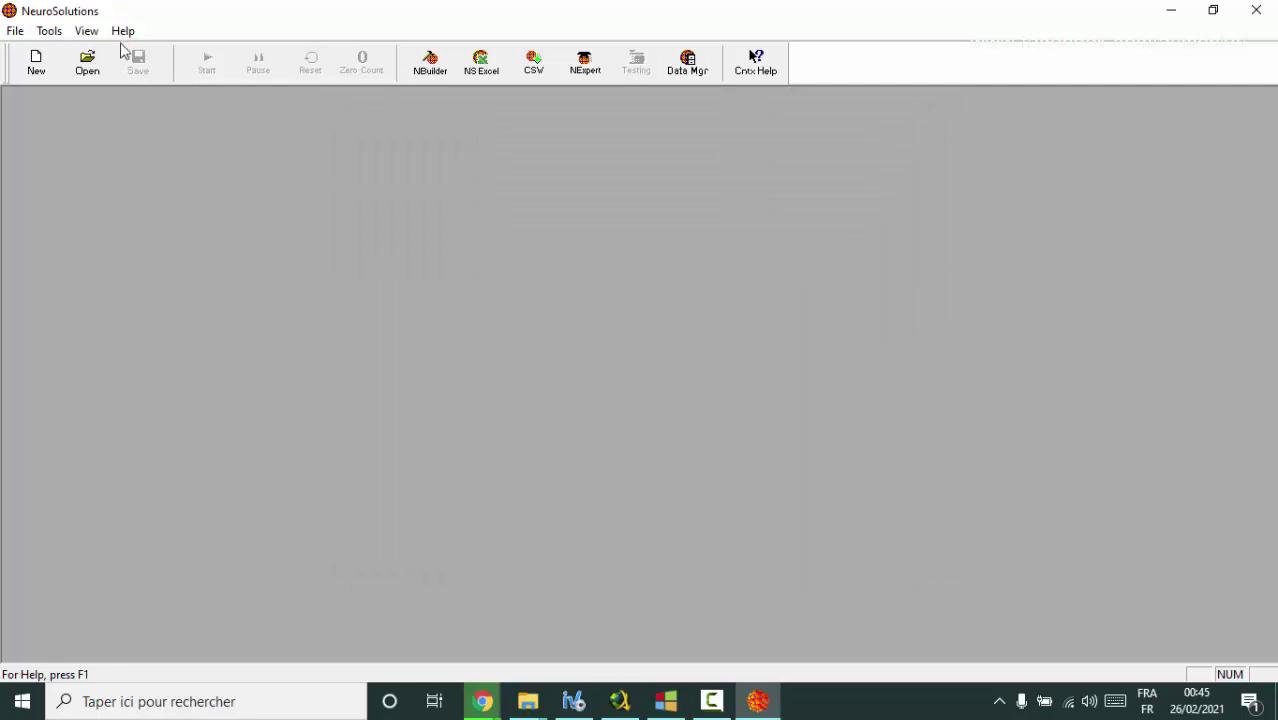
click(122, 34)
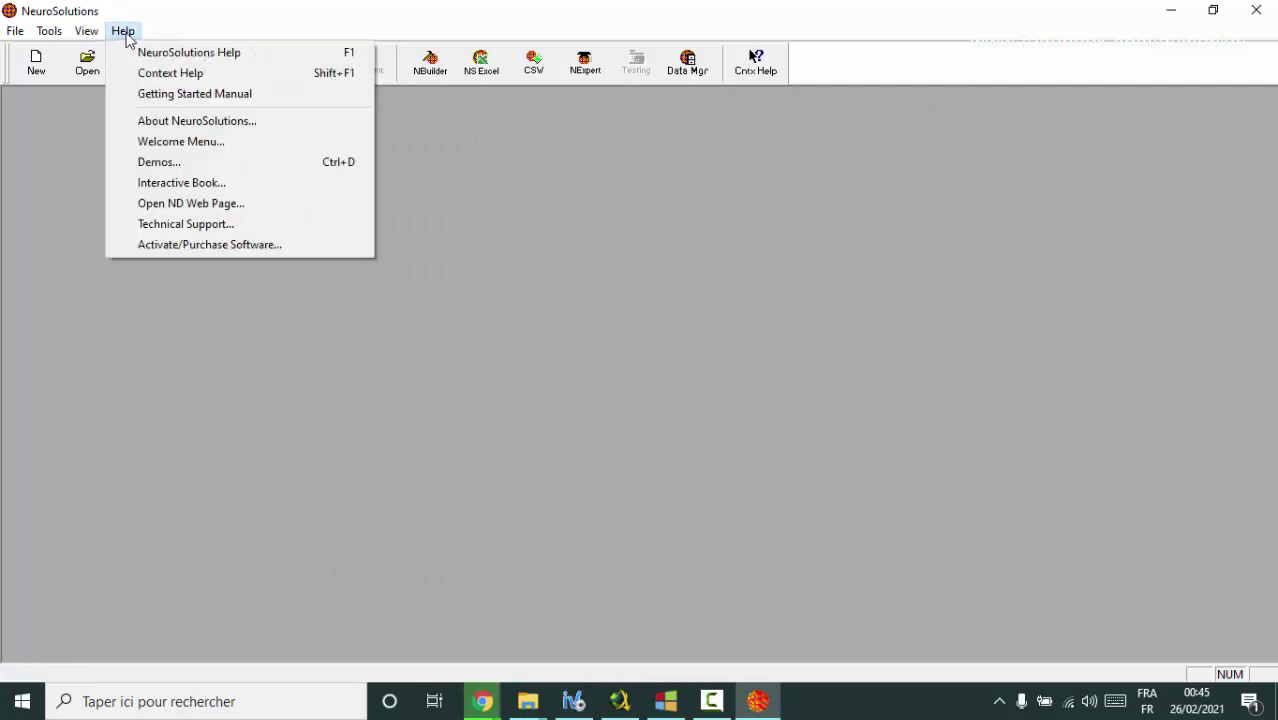
click(211, 246)
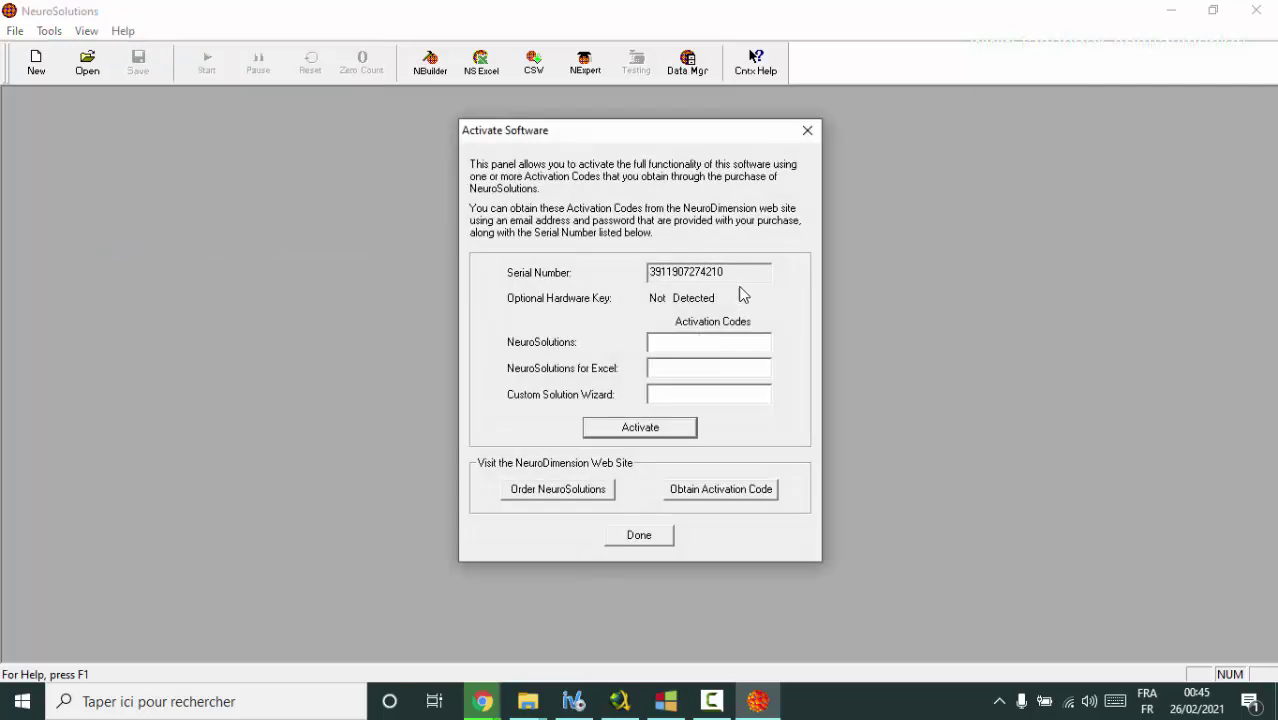
Copy the serial number from the Activate Software dialog, close the dialog, and minimise NeuroSolutions.
drag(735, 270, 631, 270)
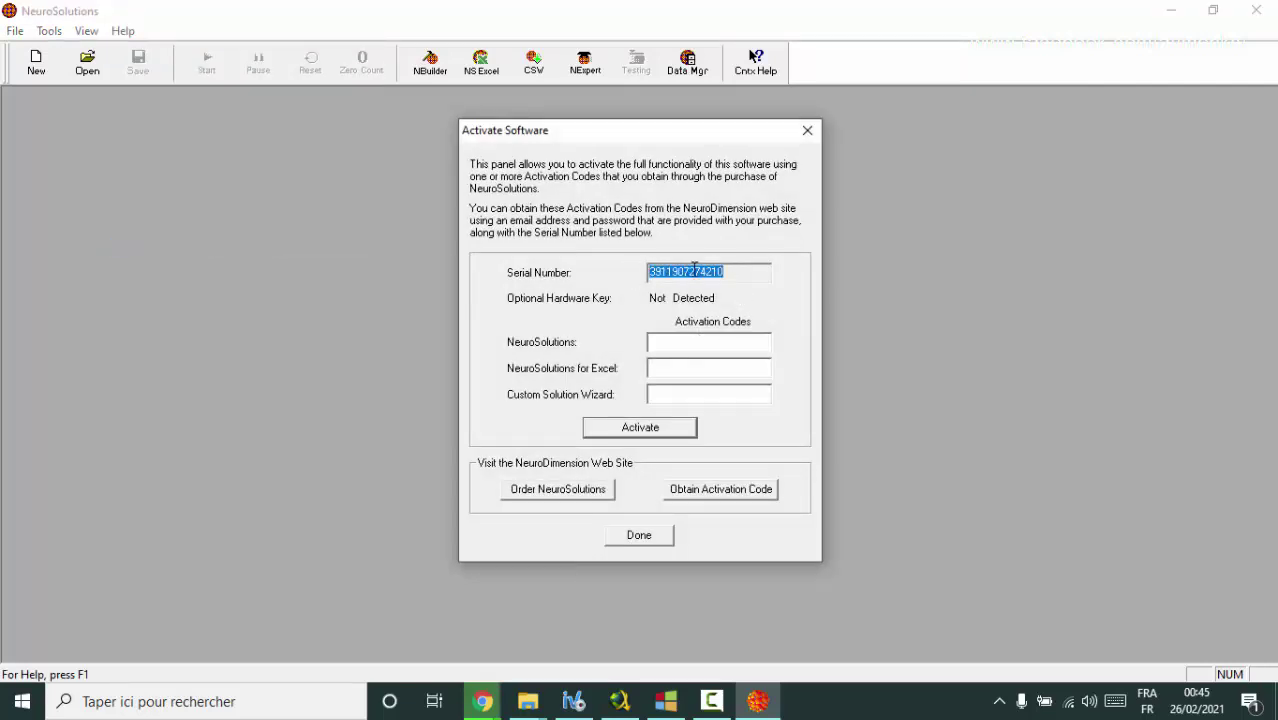
drag(745, 271, 622, 276)
right_click(672, 271)
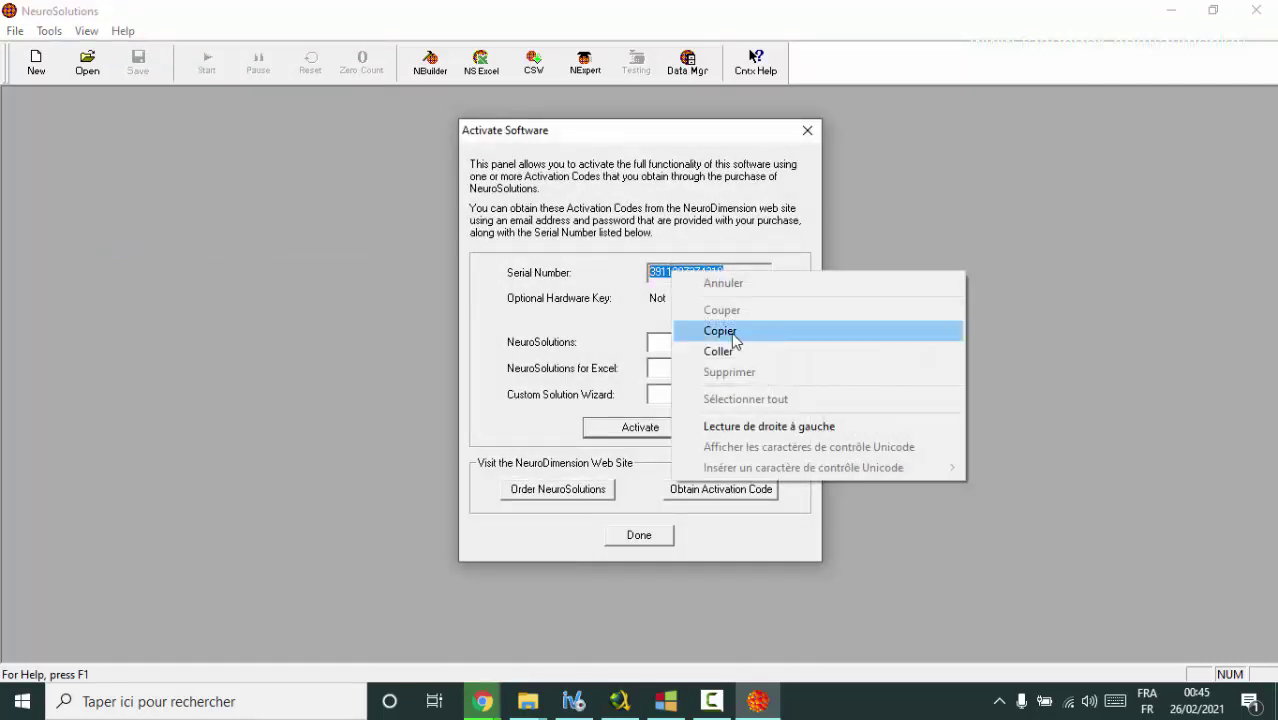
click(726, 333)
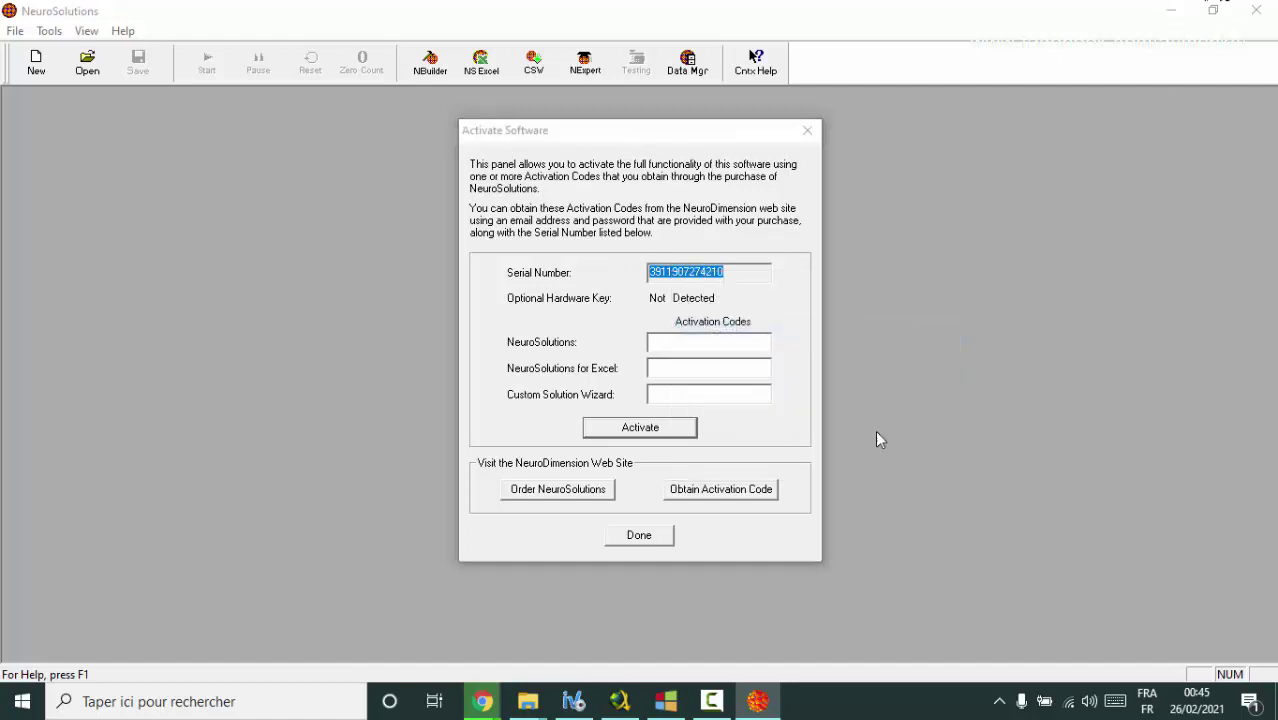
click(813, 132)
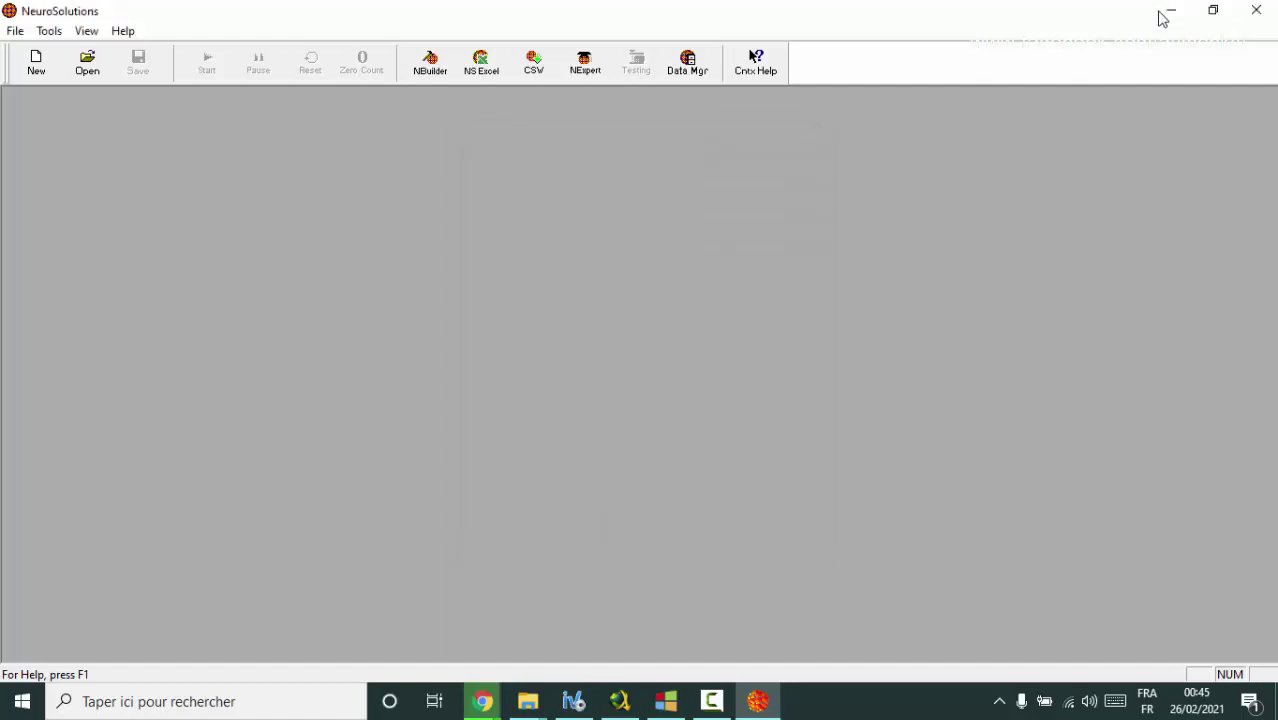
click(1168, 12)
Run keygen from the Neuro_Solution folder and paste the copied serial number into its Serial Number field.
double_click(445, 212)
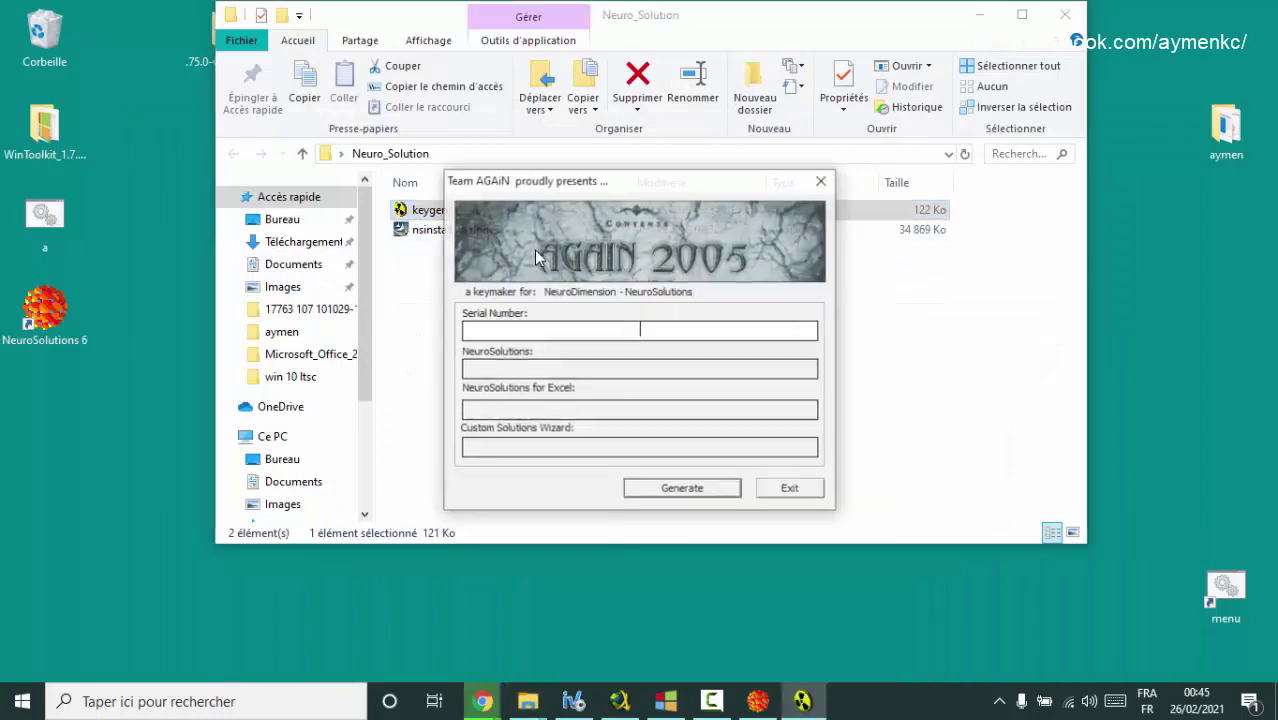
right_click(640, 331)
click(686, 415)
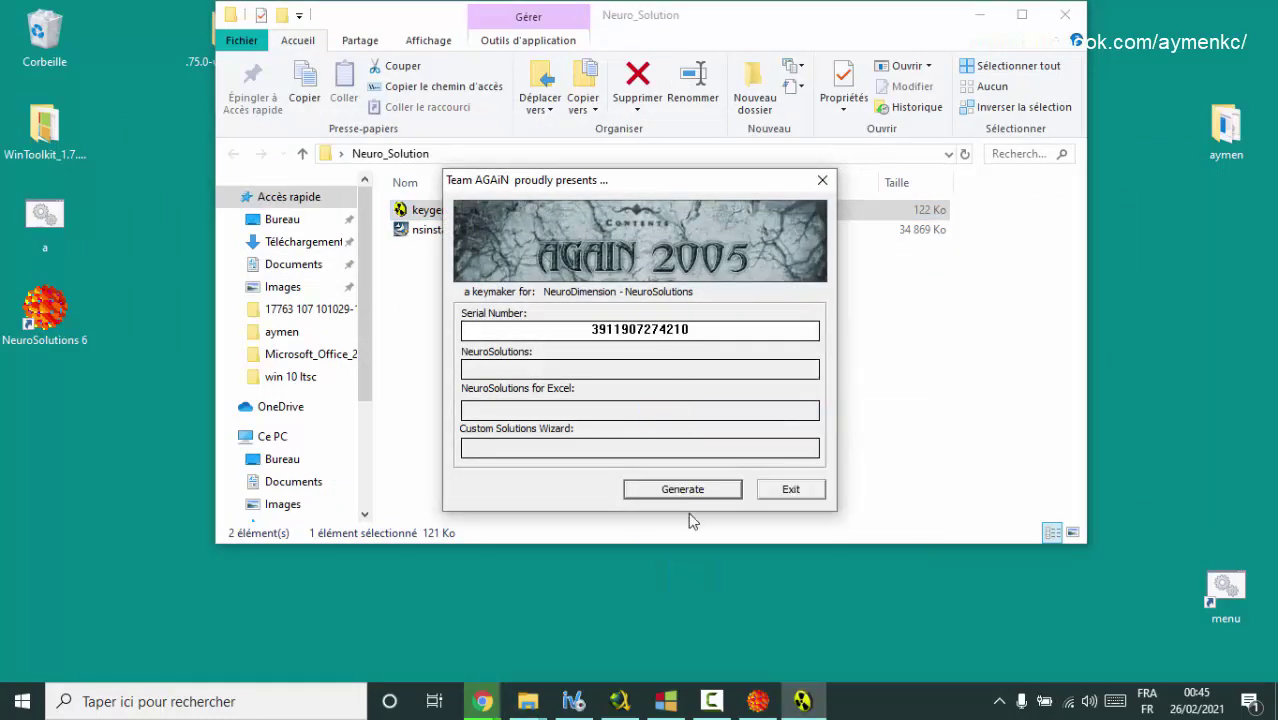
Generate the activation codes in the keygen and copy the one for NeuroSolutions.
click(722, 488)
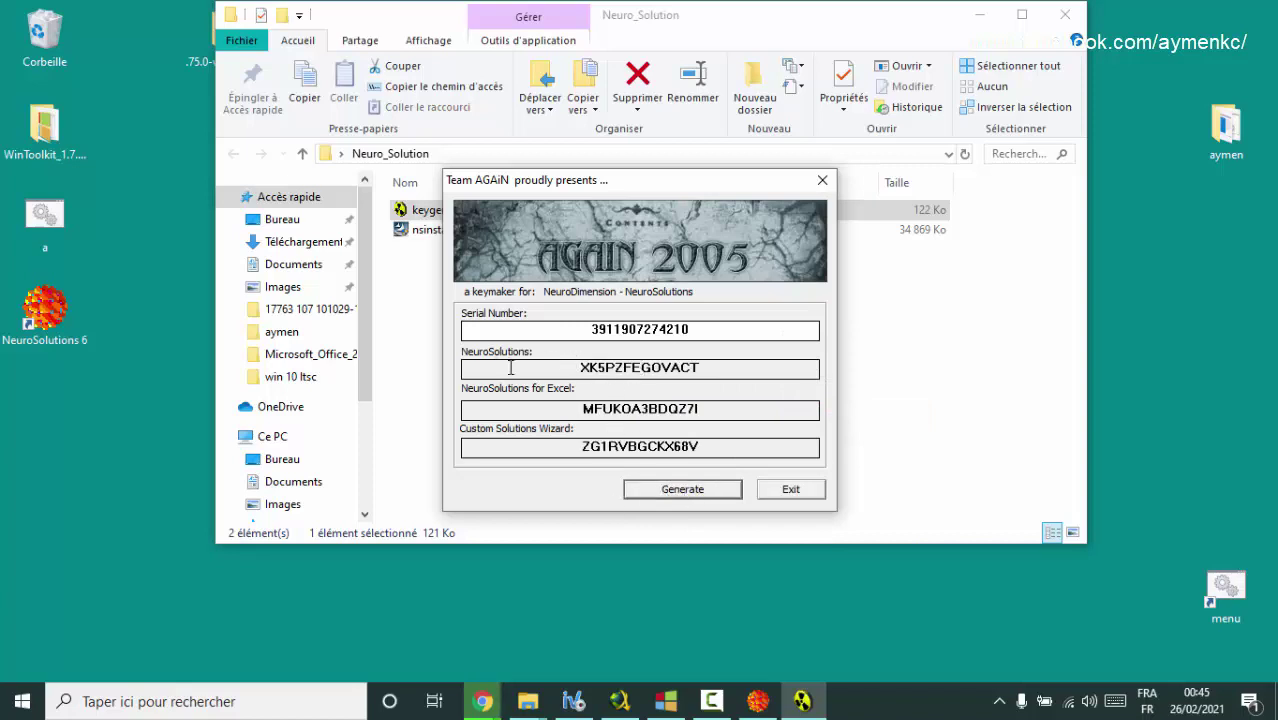
drag(580, 367, 697, 369)
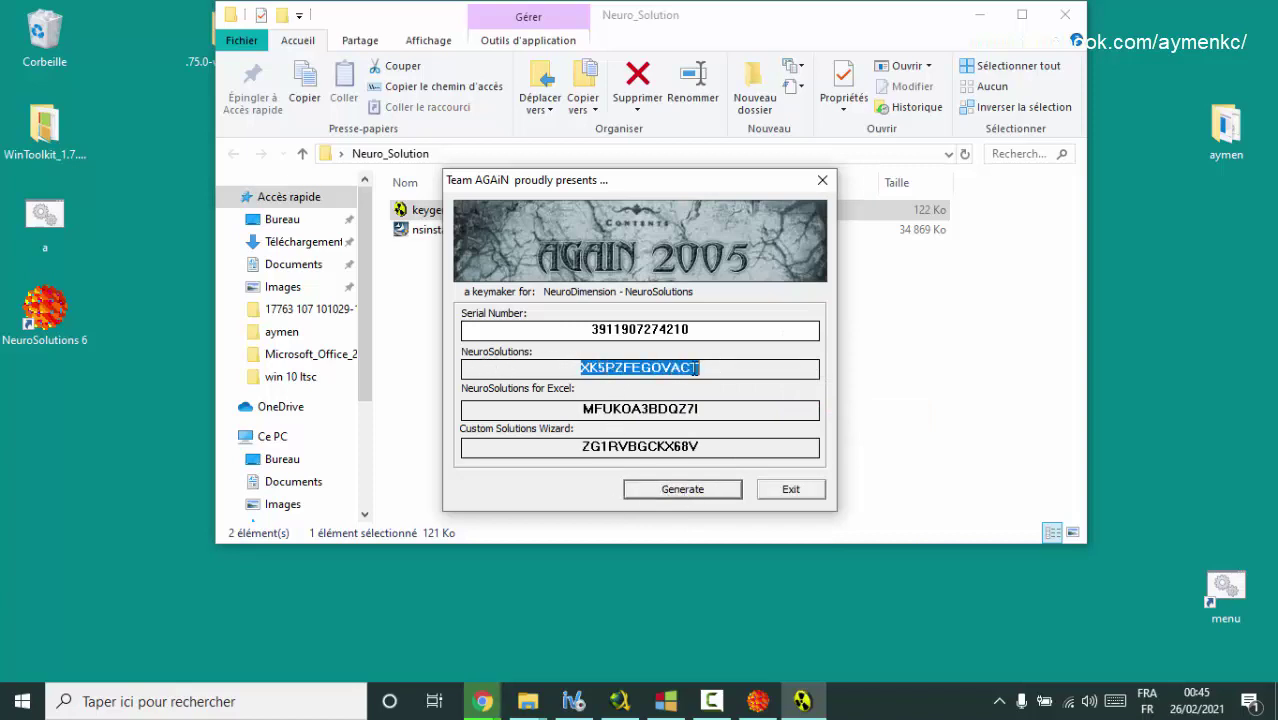
right_click(672, 369)
click(718, 432)
Switch to NeuroSolutions, bring up the Activate Software dialog, and paste the activation code into the NeuroSolutions field.
click(757, 701)
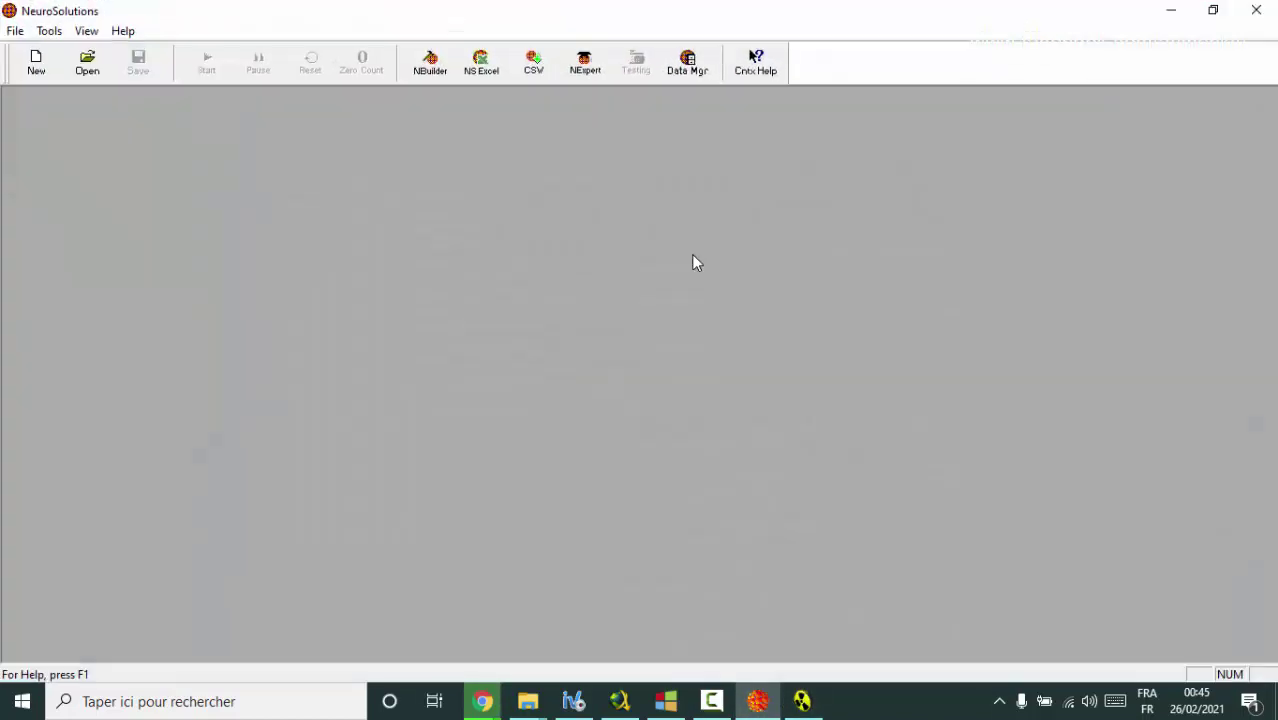
click(123, 31)
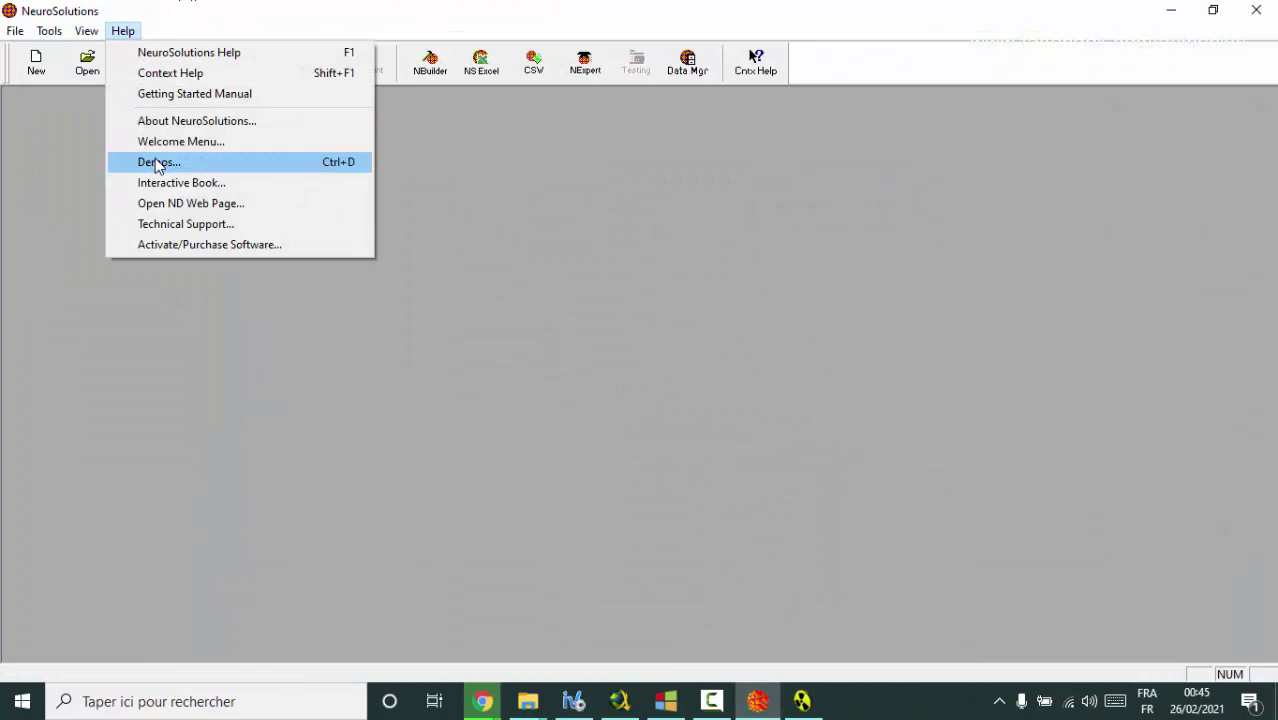
click(165, 245)
right_click(720, 340)
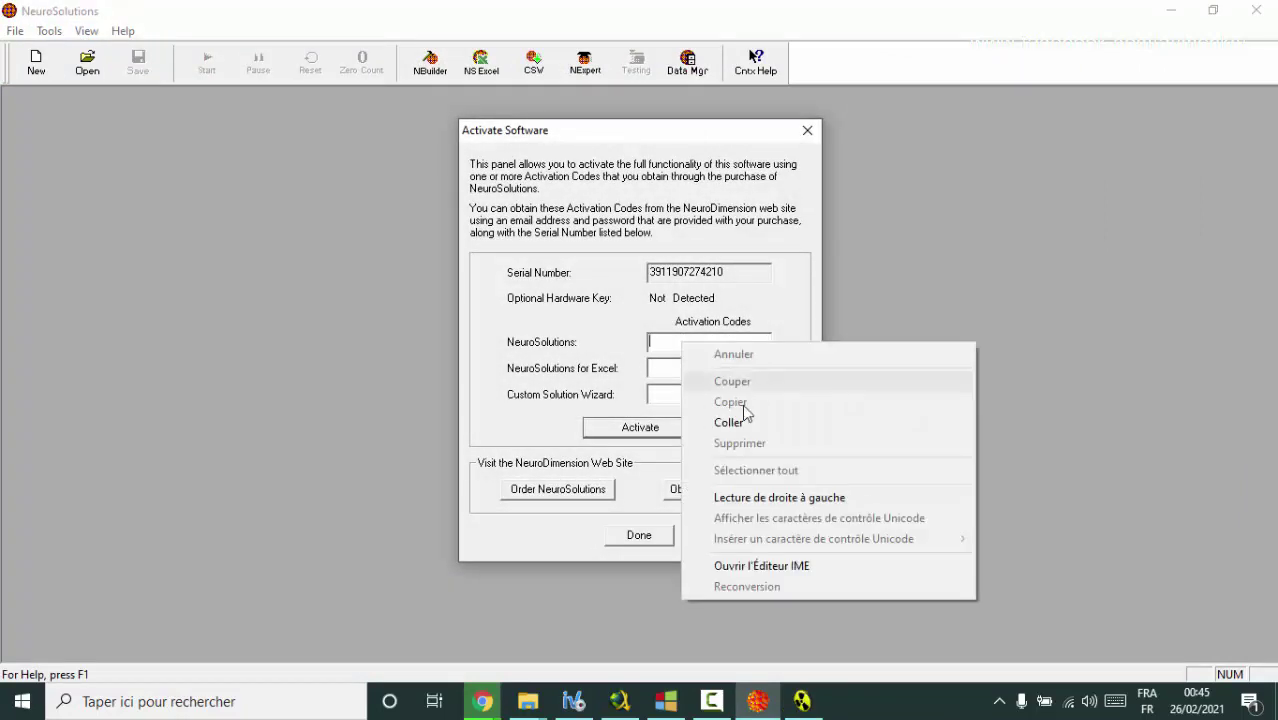
click(740, 420)
Copy the NeuroSolutions for Excel code from the keygen, move its window aside, and paste the code into the matching activation field.
click(803, 701)
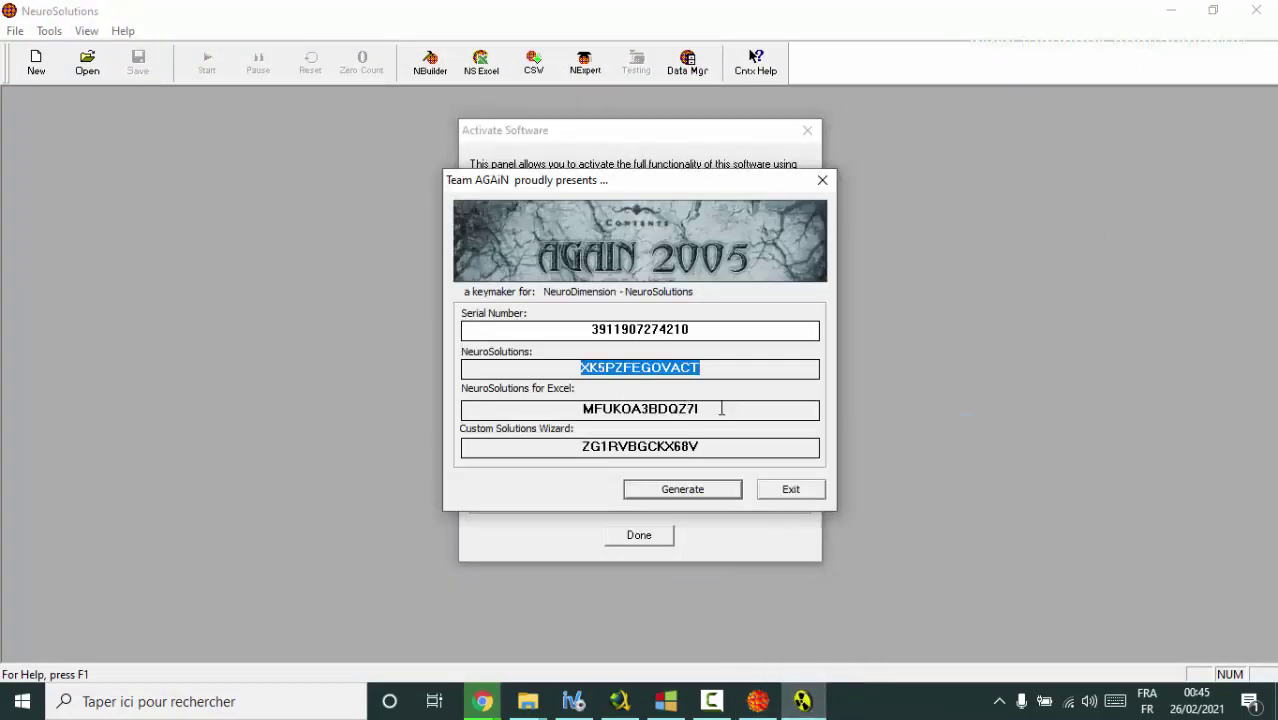
drag(721, 408, 588, 408)
right_click(624, 411)
click(660, 467)
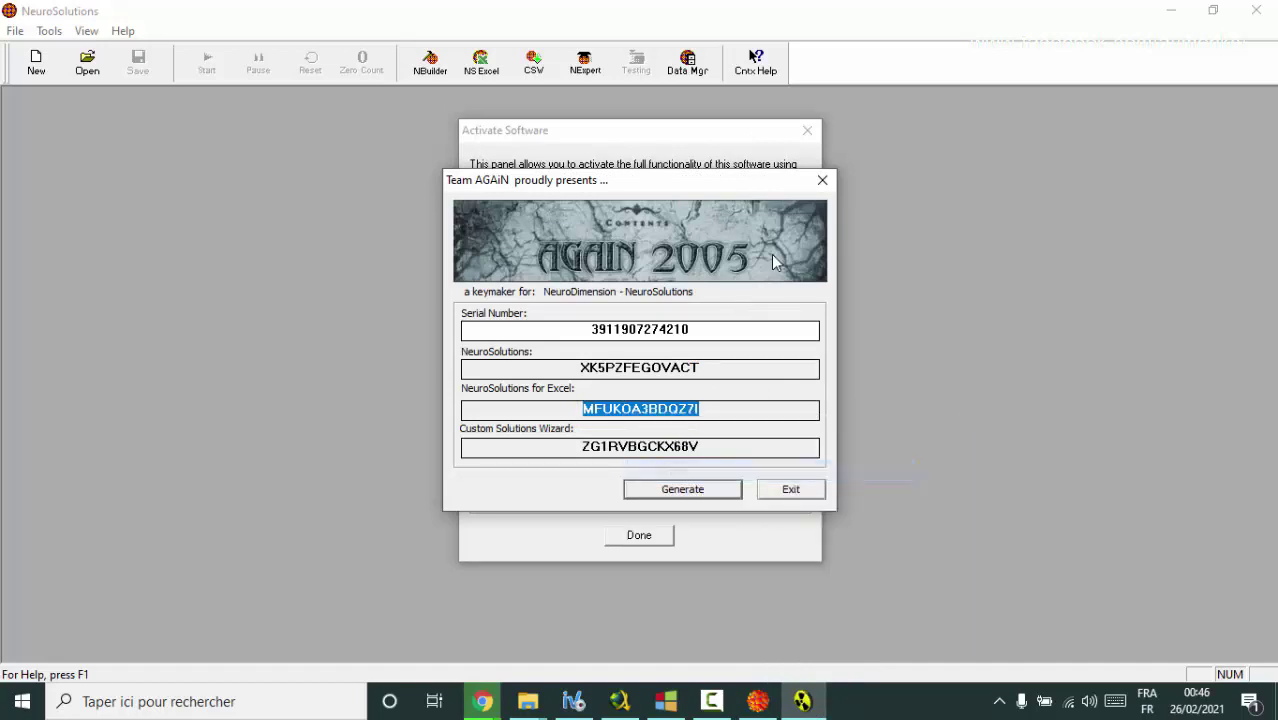
drag(688, 183, 999, 158)
right_click(700, 371)
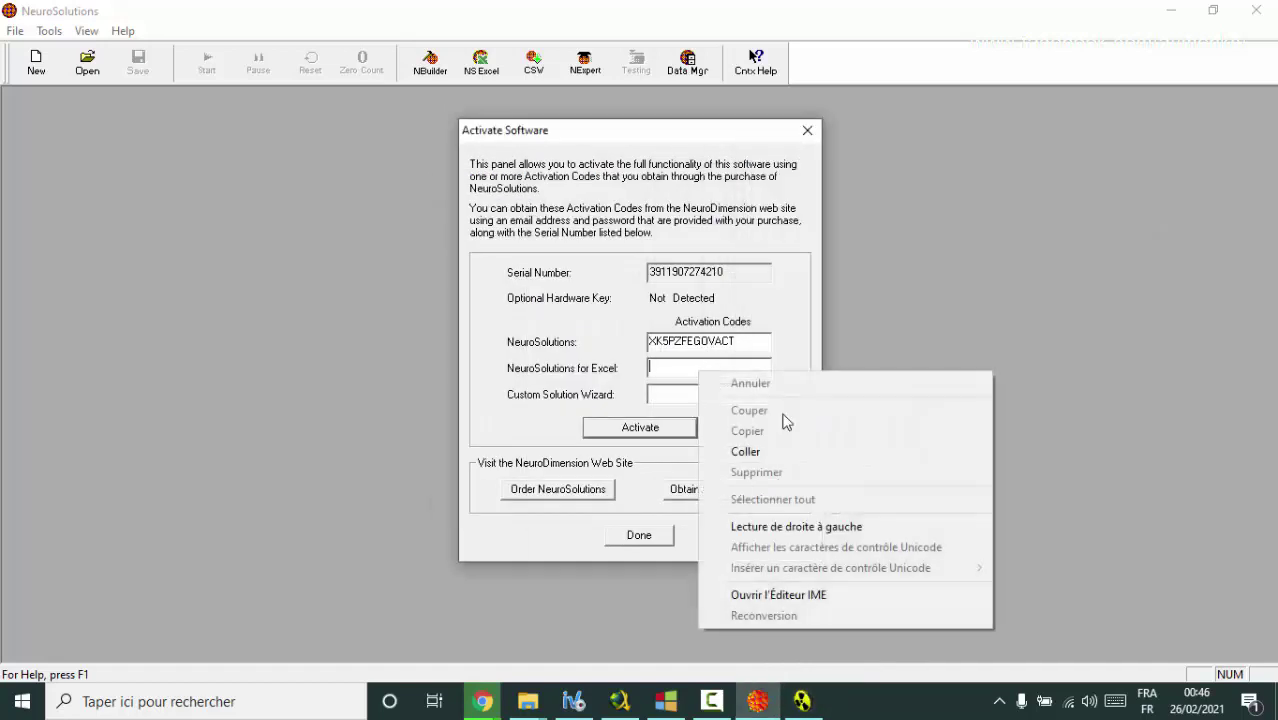
click(790, 451)
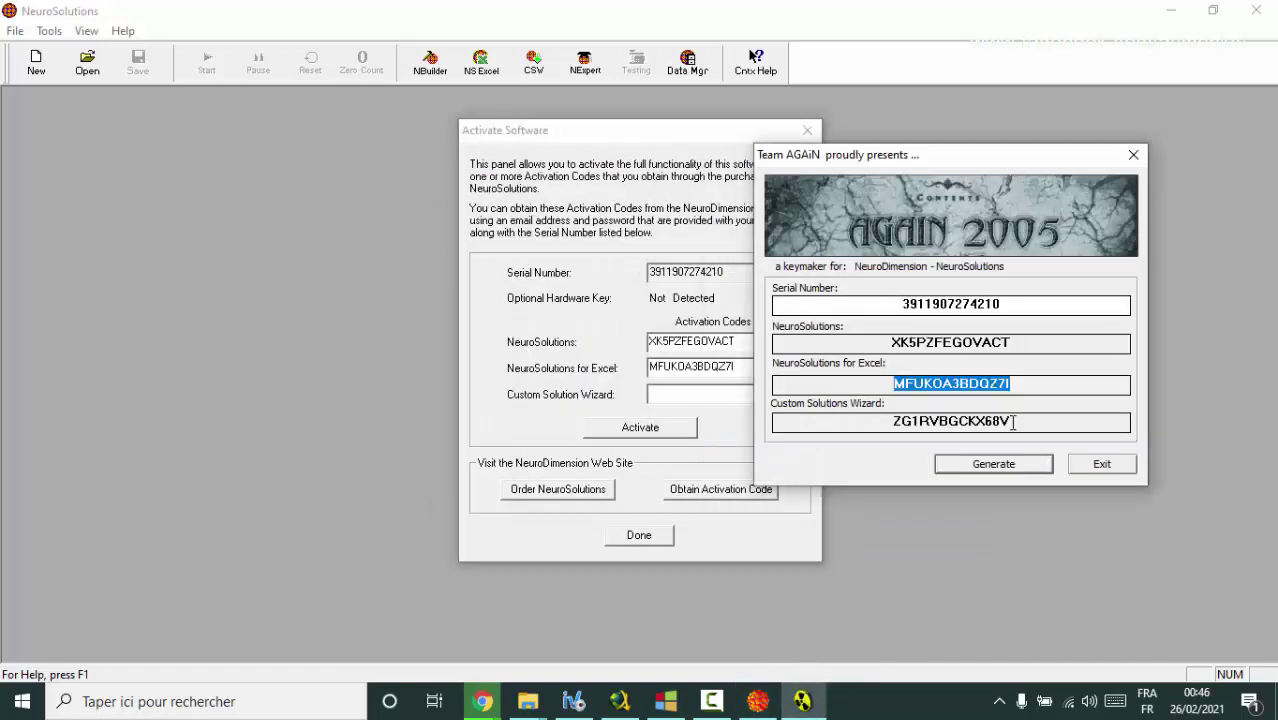
Copy the Custom Solutions Wizard code from the keygen into the Custom Solution Wizard activation field.
drag(1013, 422, 831, 416)
click(719, 397)
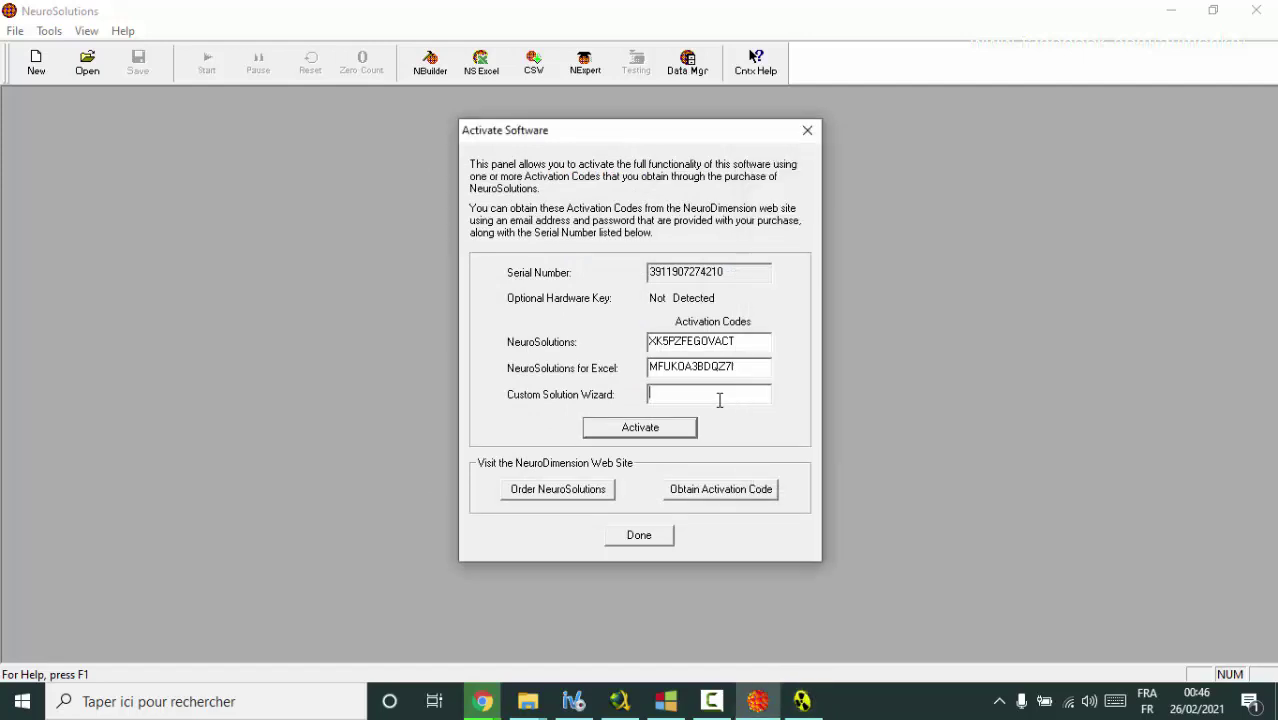
key(ctrl+v)
Activate NeuroSolutions with the entered codes and close the Activate Software dialog.
click(643, 432)
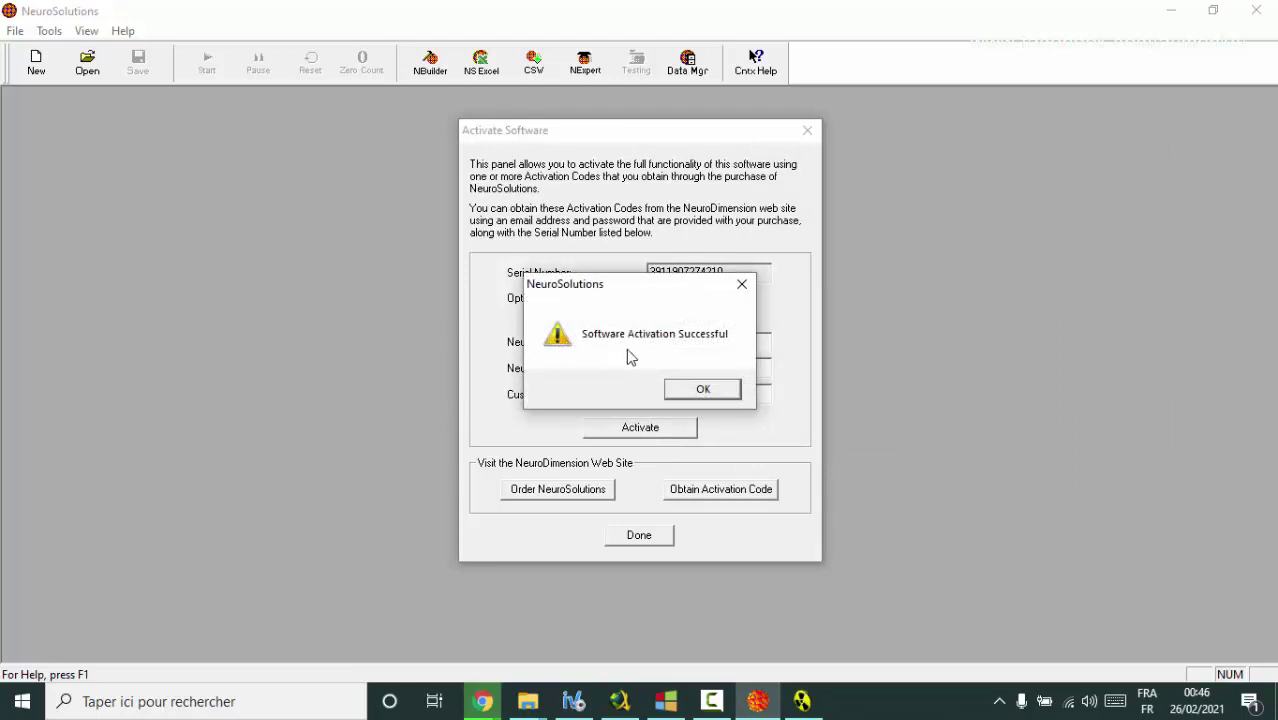
click(705, 390)
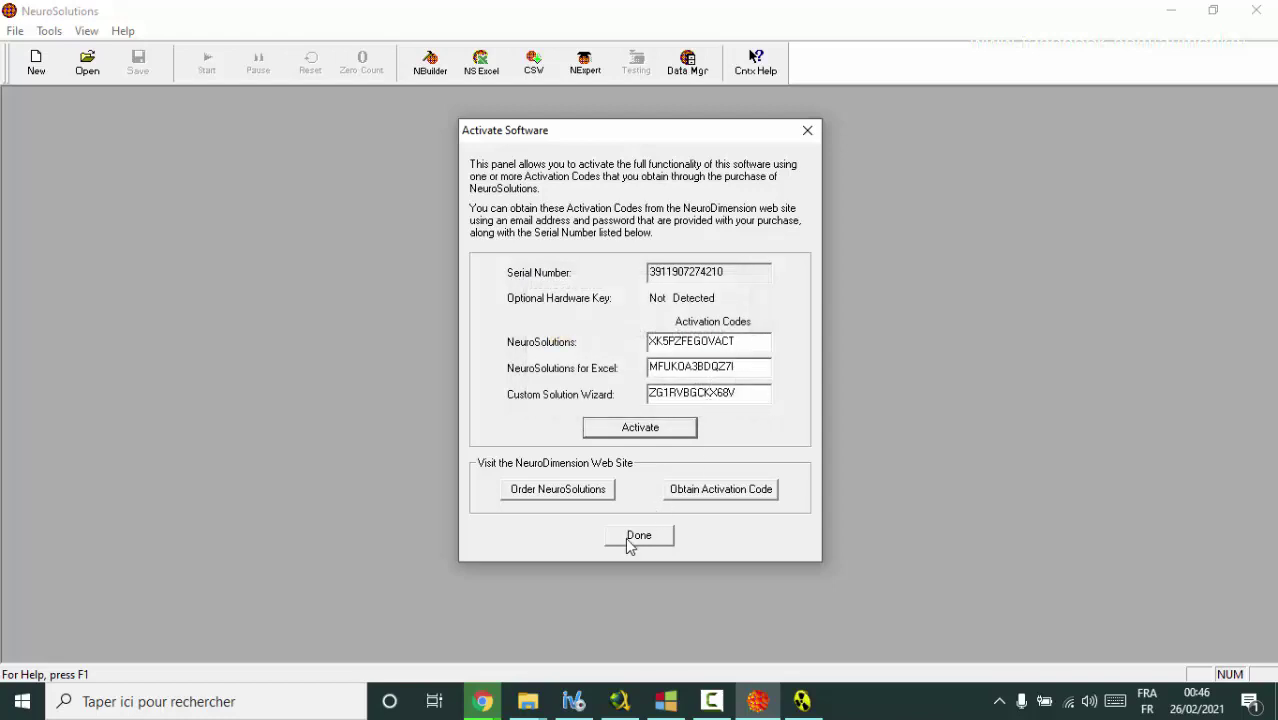
click(652, 540)
Reopen the Activate Software dialog to check the stored activation codes, and close it again.
click(128, 33)
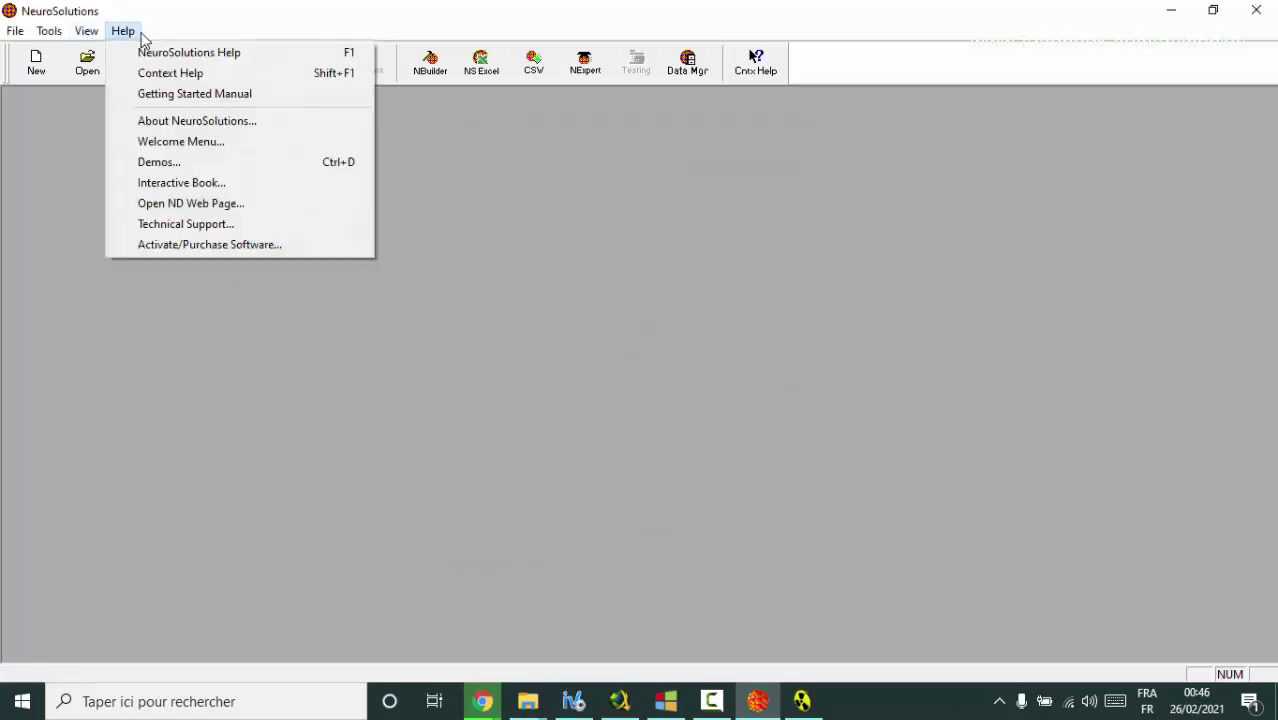
click(166, 245)
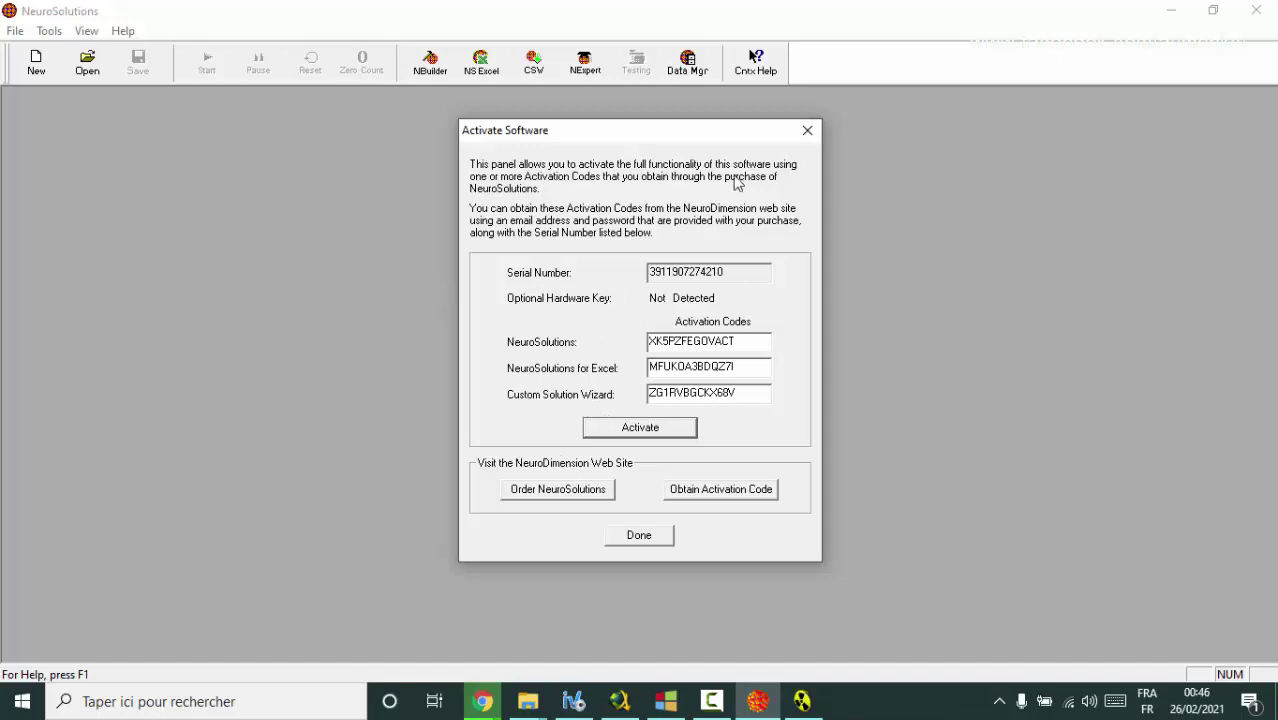
click(807, 130)
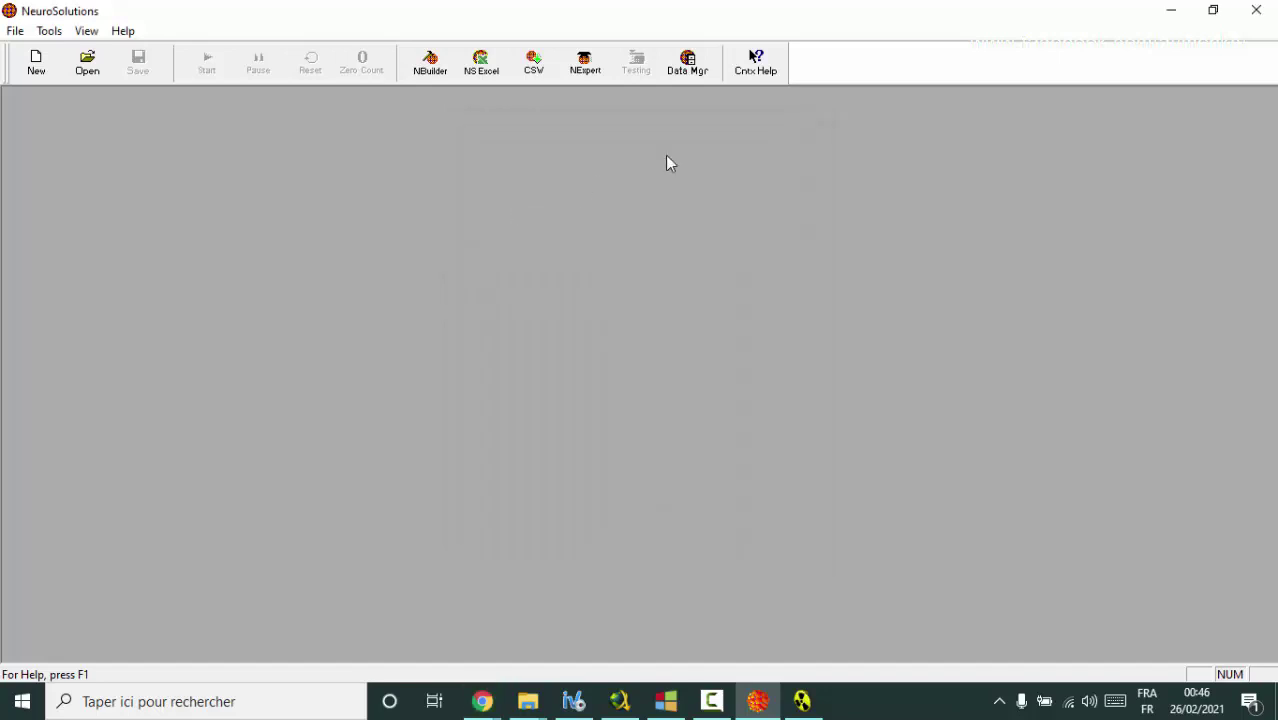
click(14, 33)
click(407, 229)
click(15, 31)
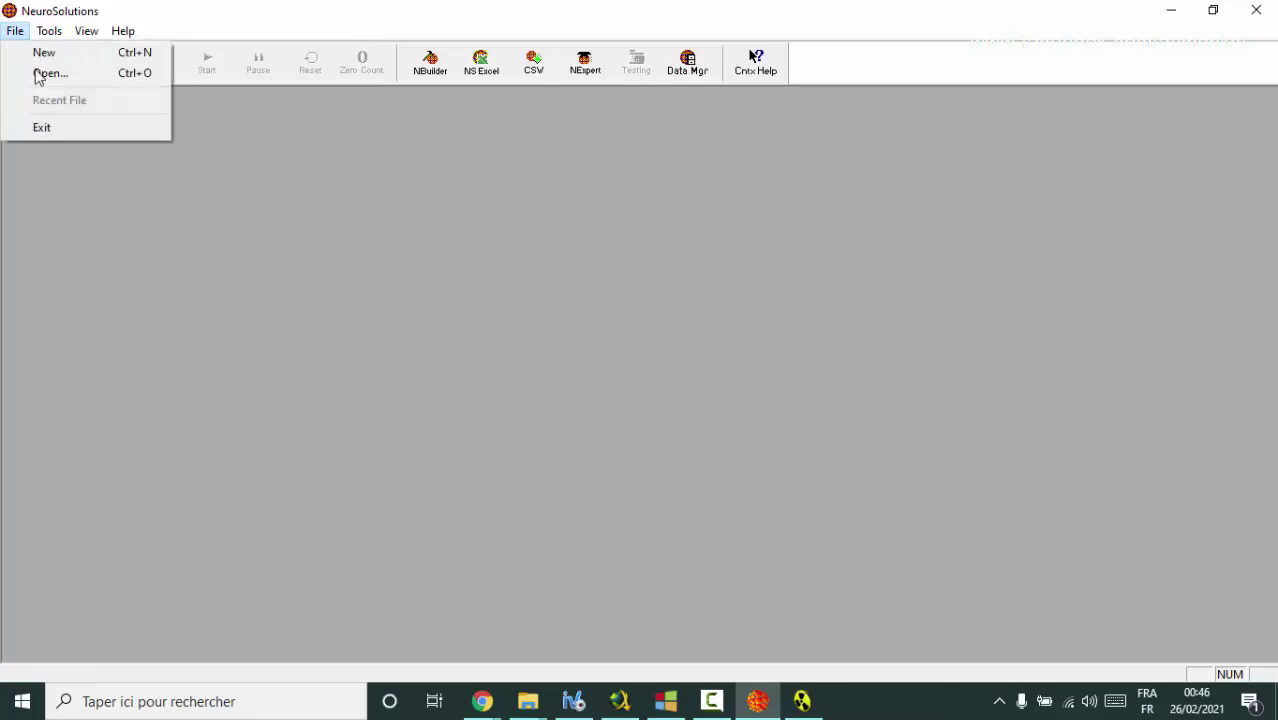
click(265, 127)
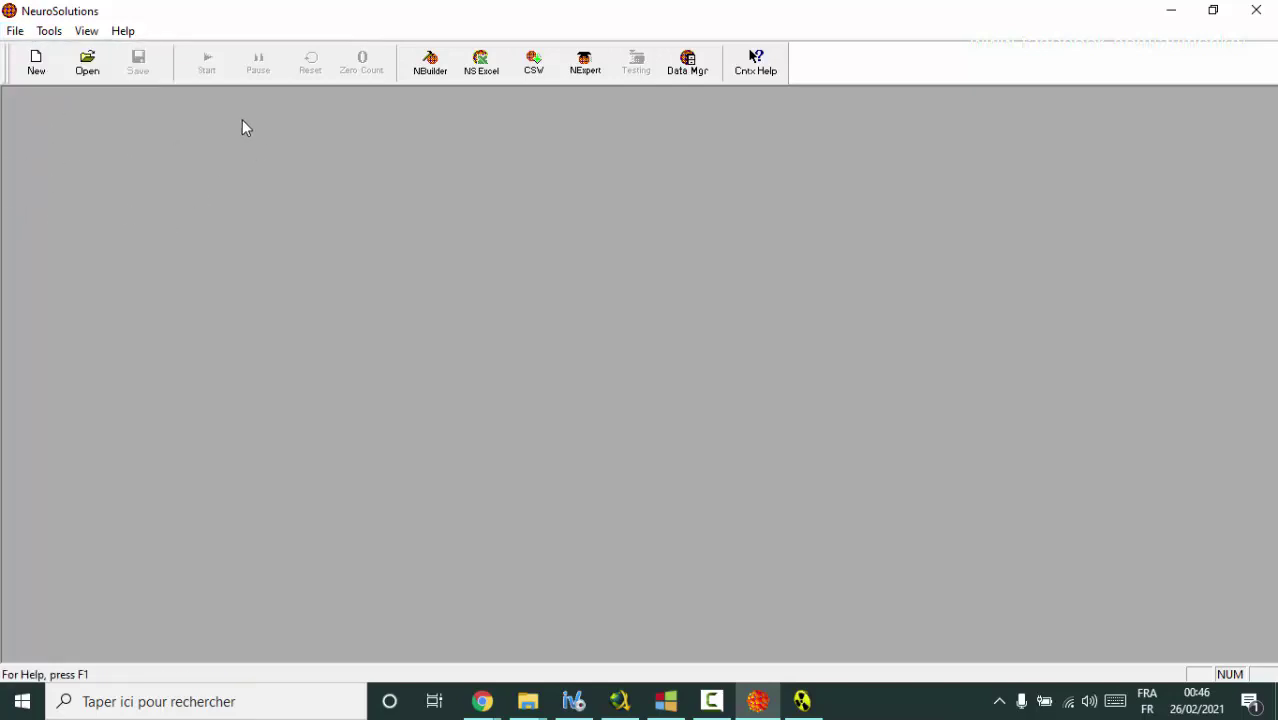
Close NeuroSolutions and the keygen, and clear the view to the desktop.
click(1256, 18)
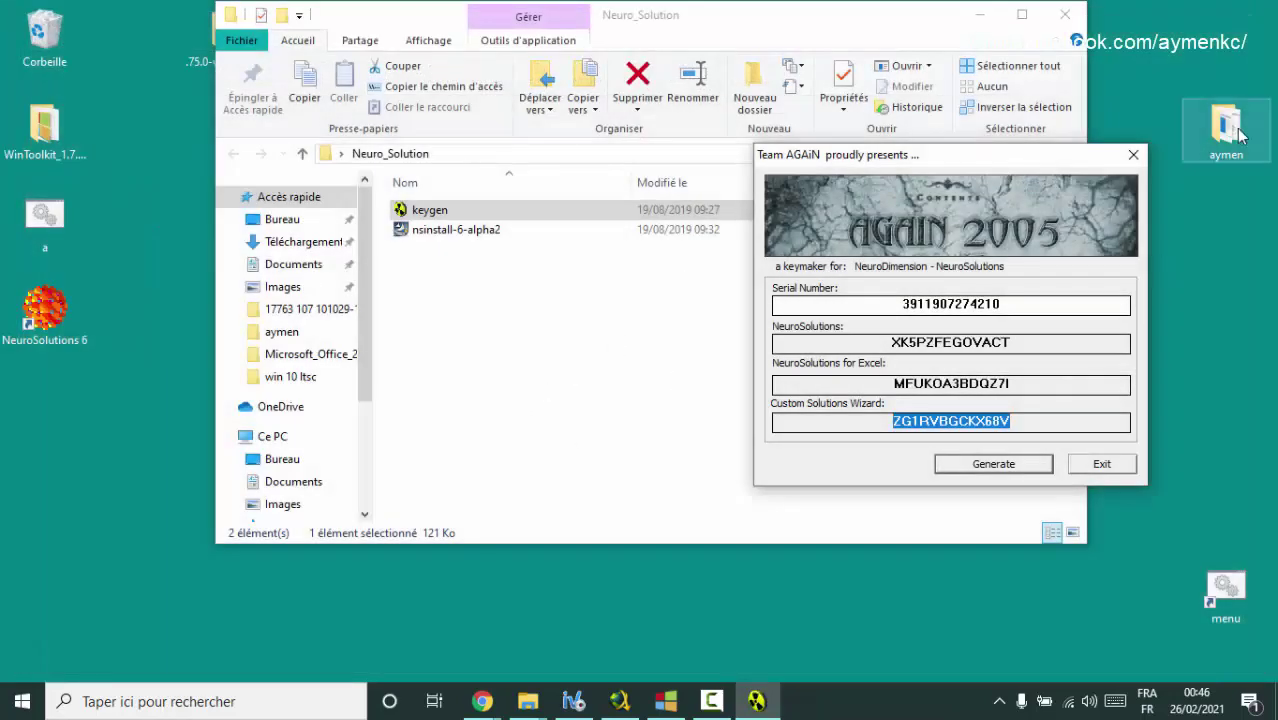
click(1133, 155)
click(45, 312)
key(super+d)
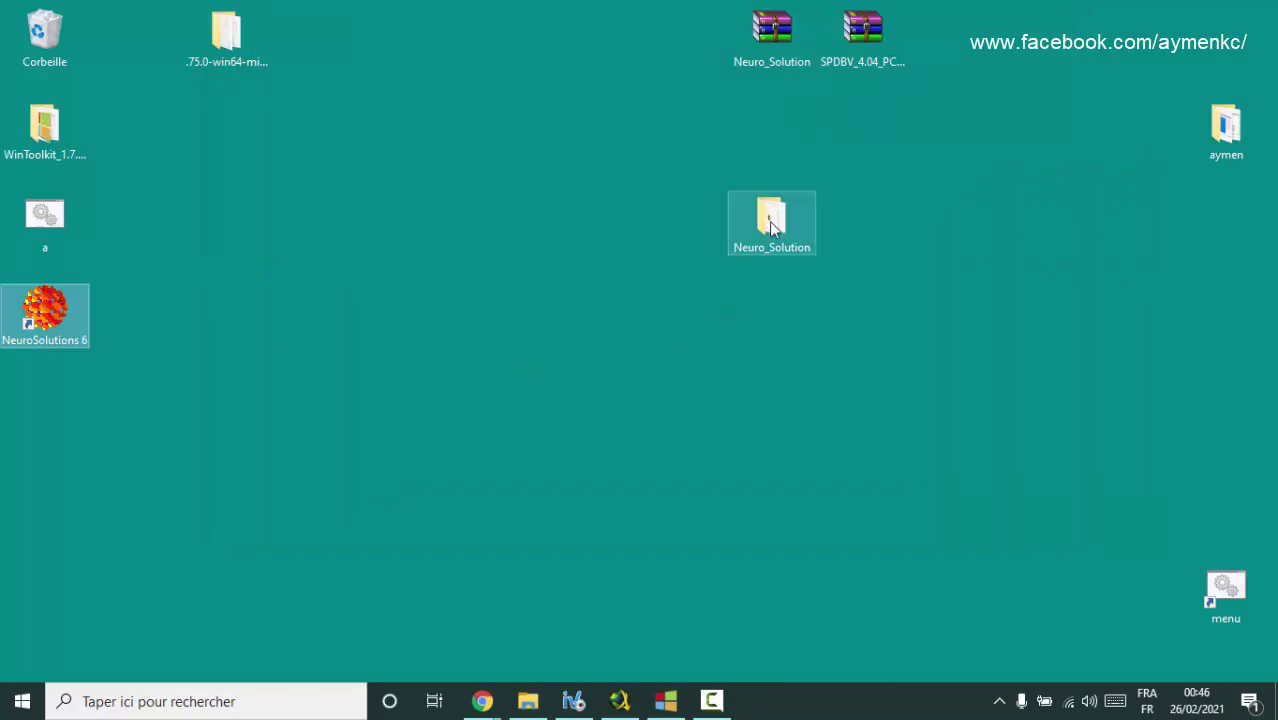
Rearrange the desktop so the Neuro_Solution folder and the Neuro_Solution archive sit side by side near the .75.0-win64 folder.
drag(769, 221, 495, 35)
ctrl+click(765, 40)
click(904, 185)
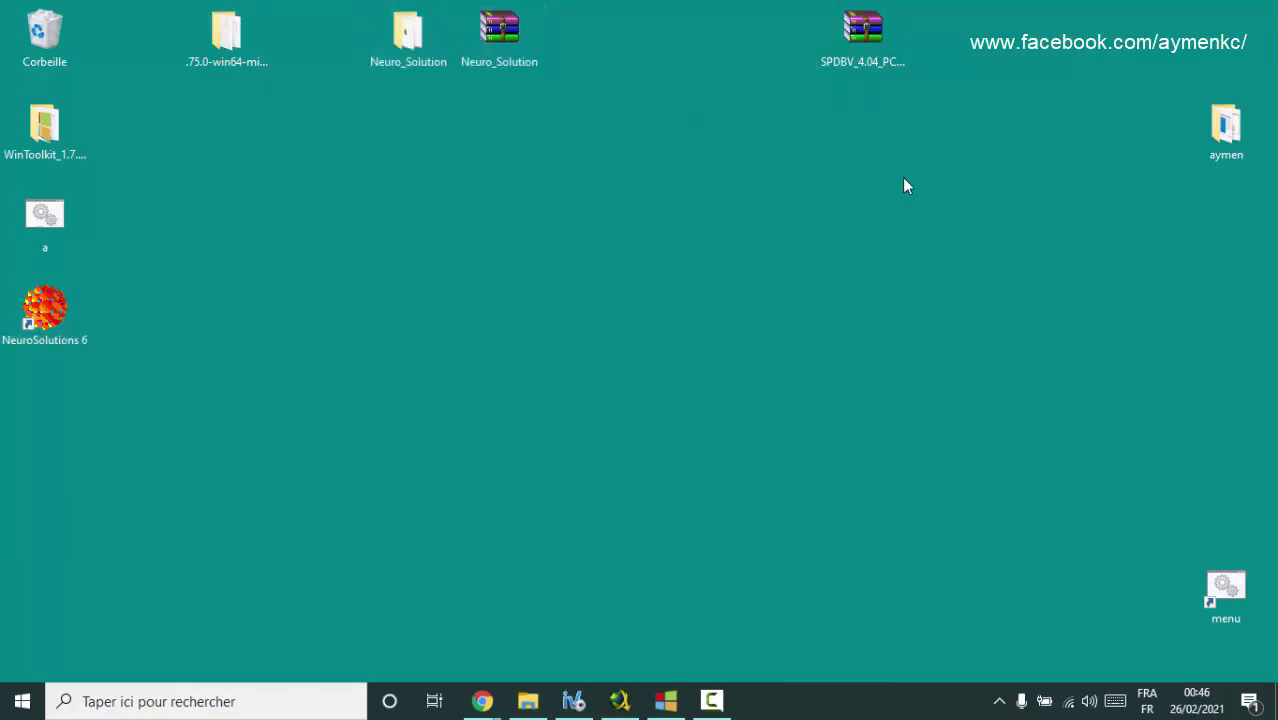
Extract the SPDBV_4.04_PC folder from its archive to the desktop, close WinRAR, and open the extracted folder.
double_click(869, 37)
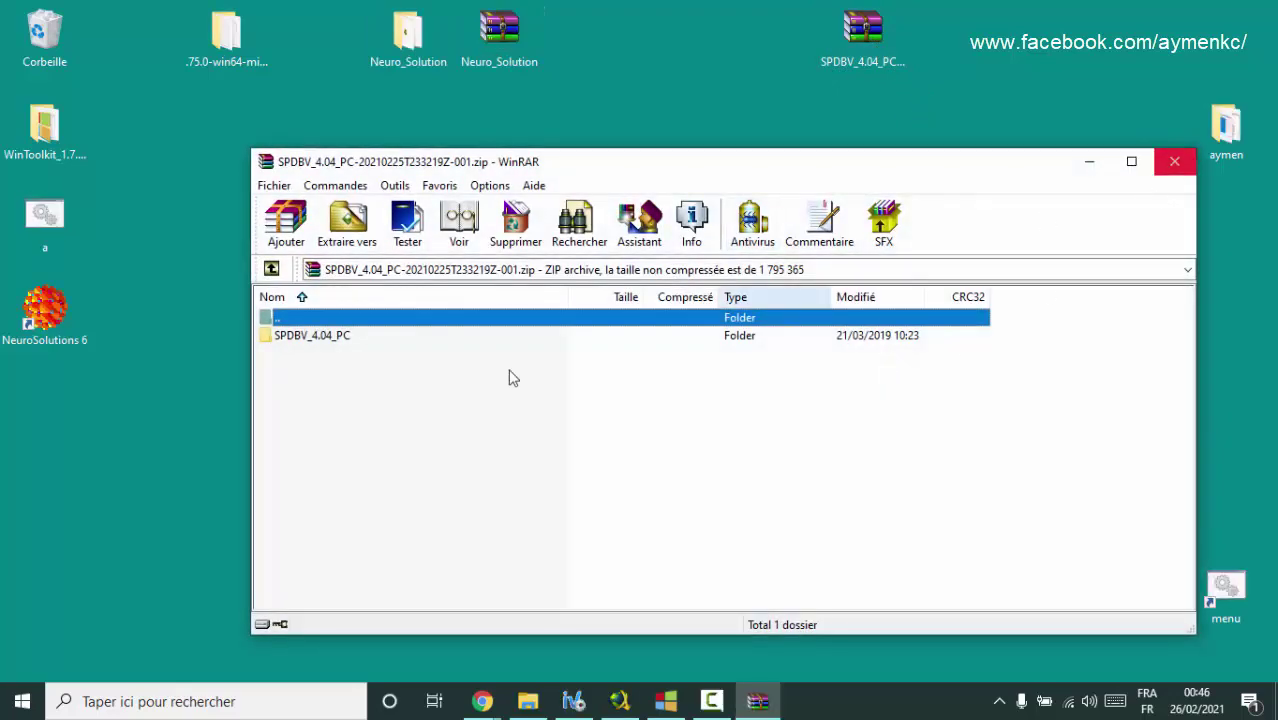
drag(328, 335, 644, 118)
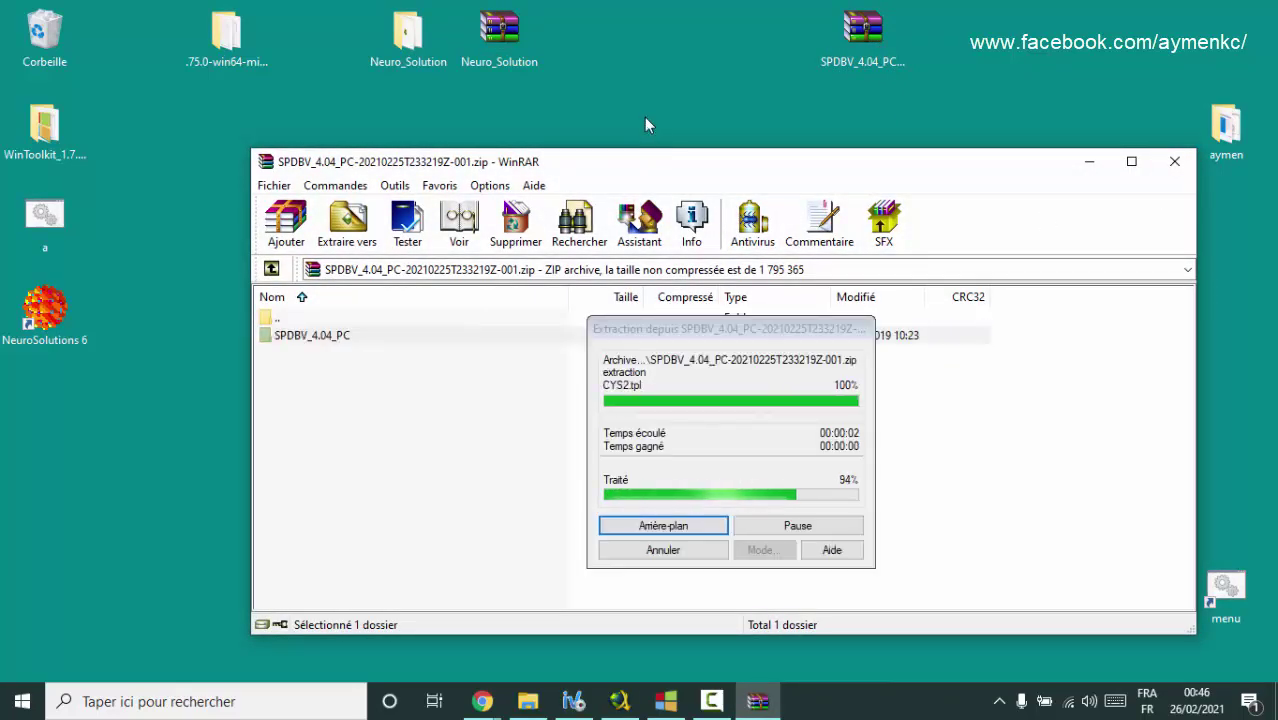
click(1165, 163)
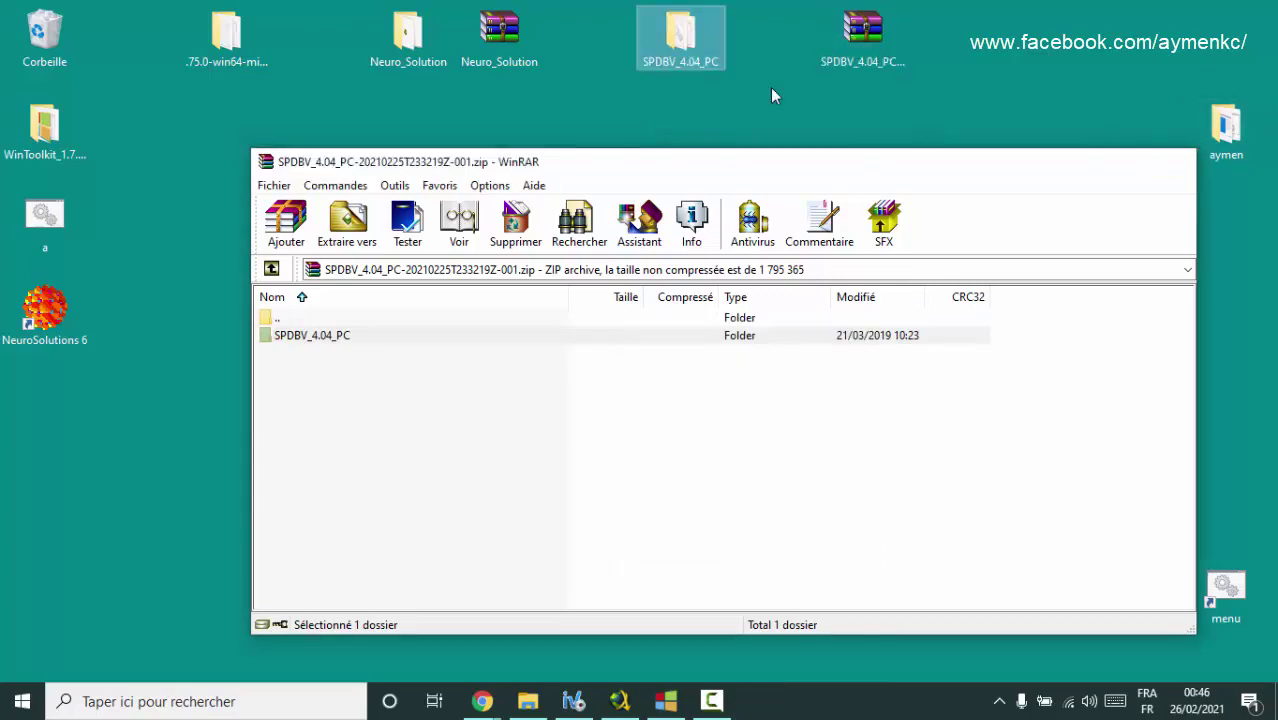
double_click(705, 63)
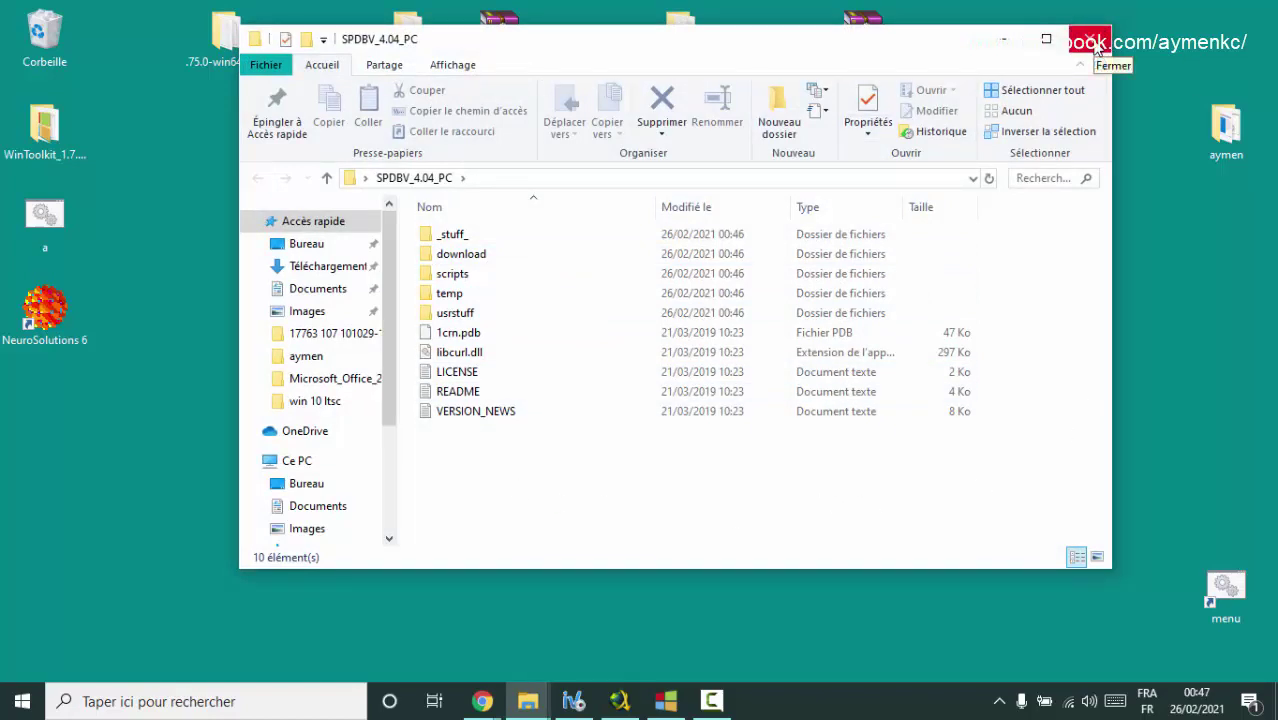
Switch to Chrome and show the YouTube page of the projet bioinformatiques (ISBM) video.
mouse_move(483, 701)
click(593, 630)
click(113, 16)
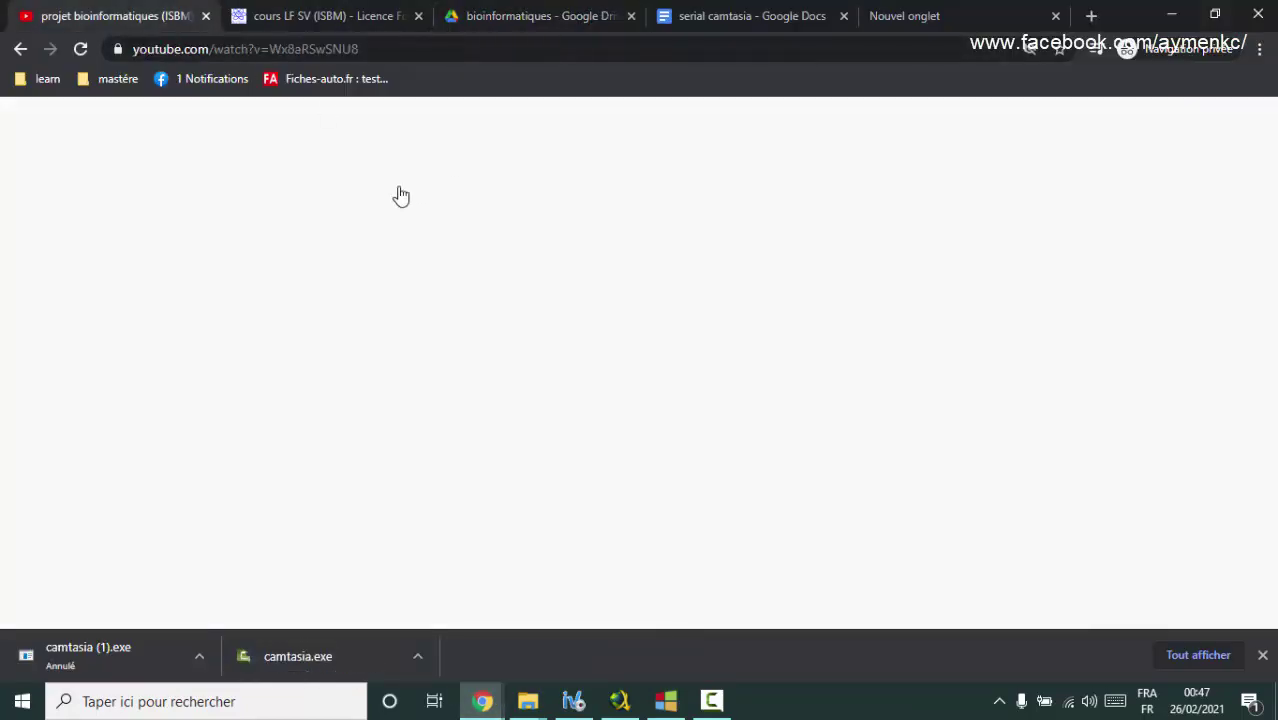
scroll(94, 358, up, 4)
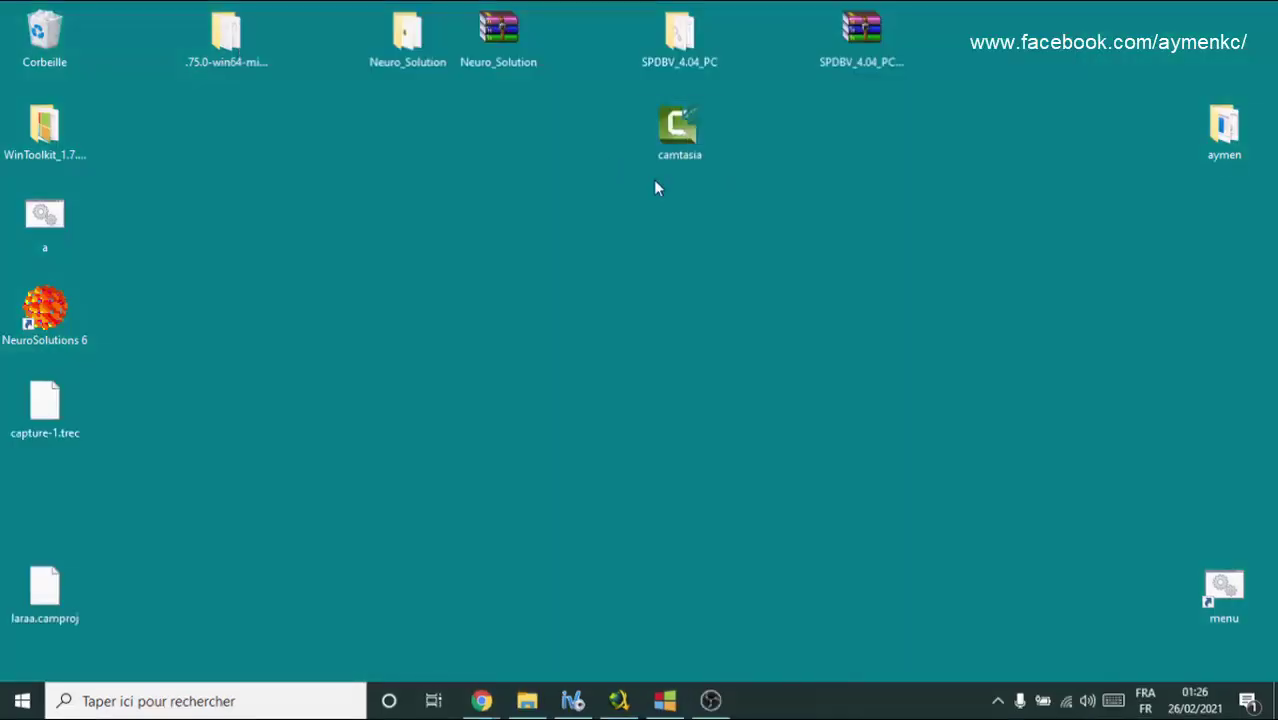
Run the camtasia installer from the desktop and accept the license agreement to reach the Licensing page.
click(677, 128)
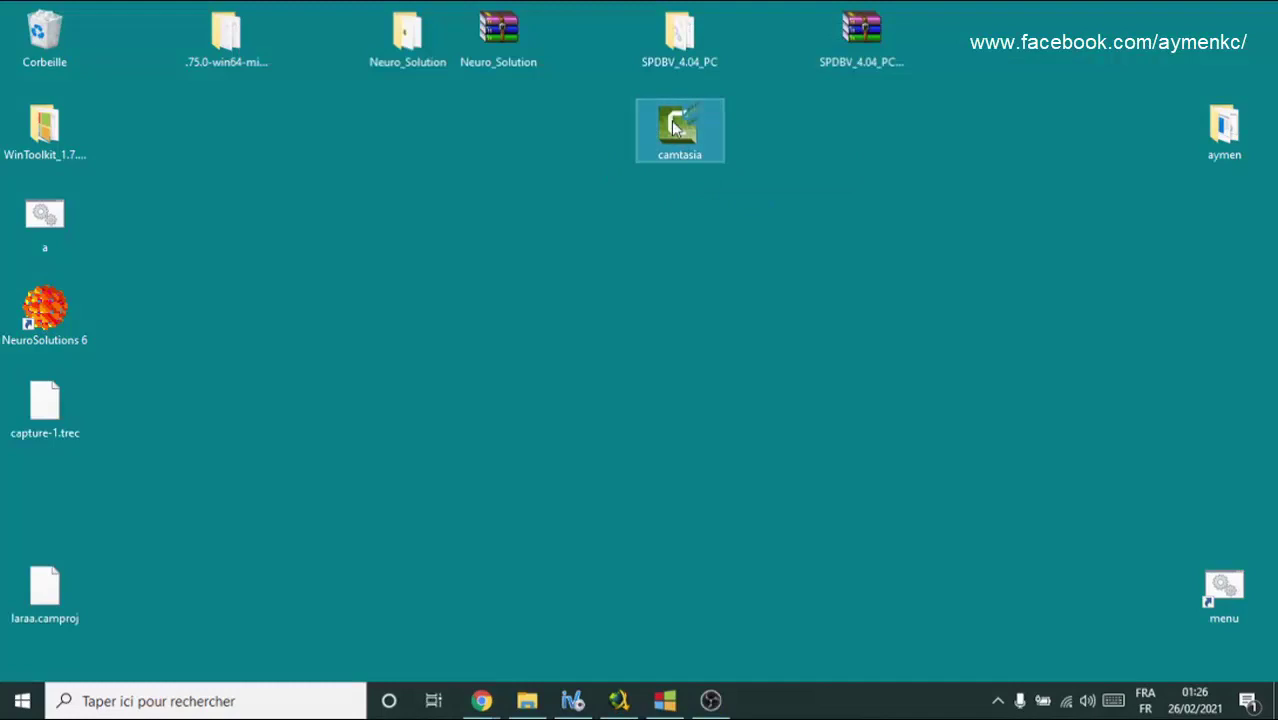
double_click(671, 120)
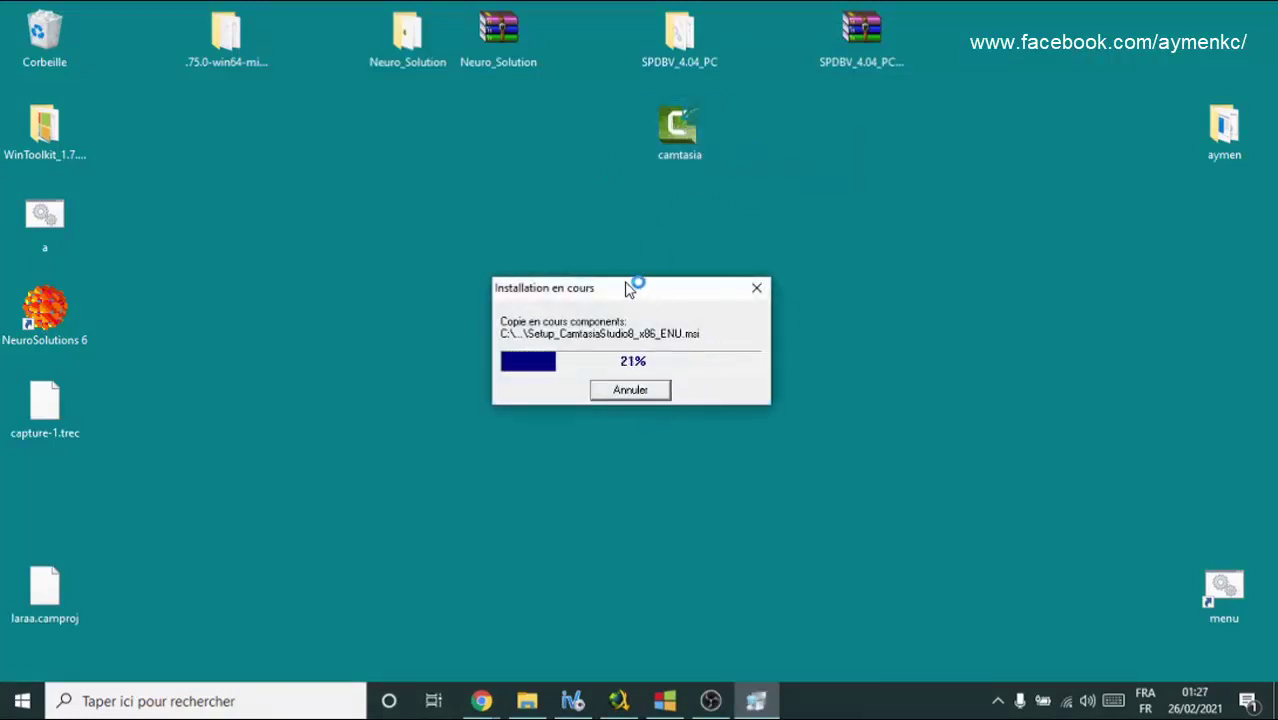
drag(626, 290, 655, 279)
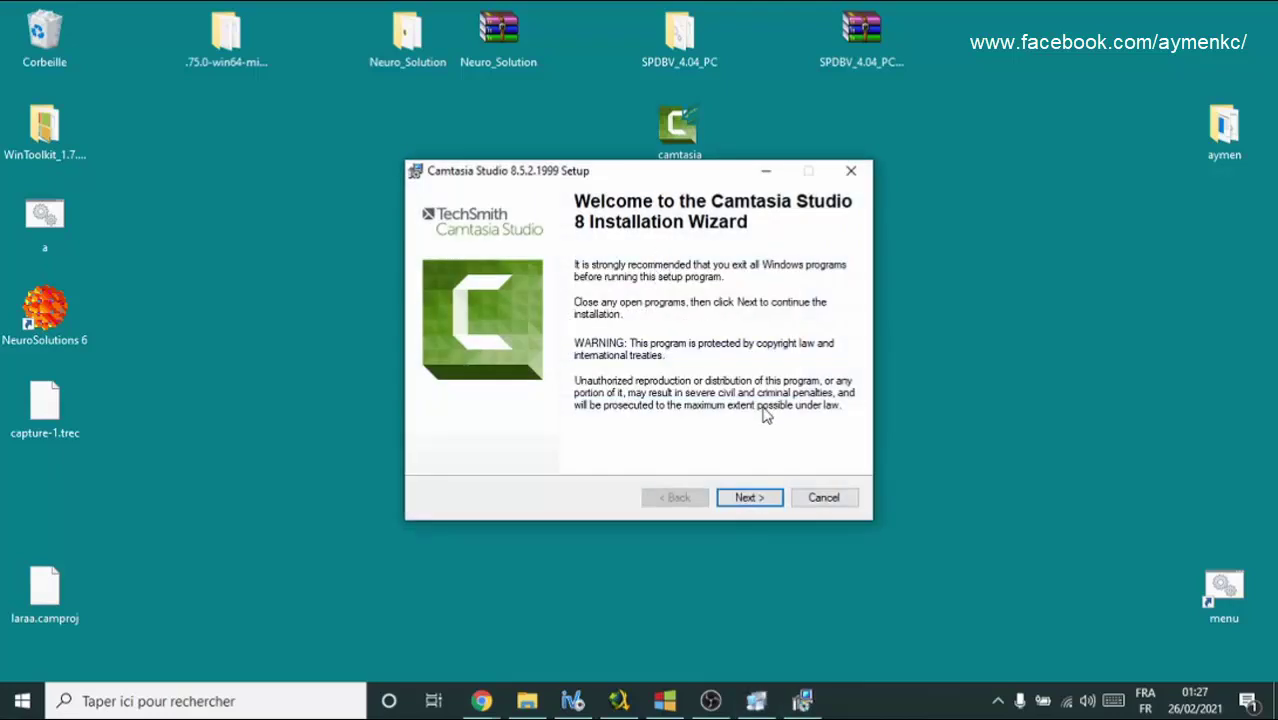
click(755, 497)
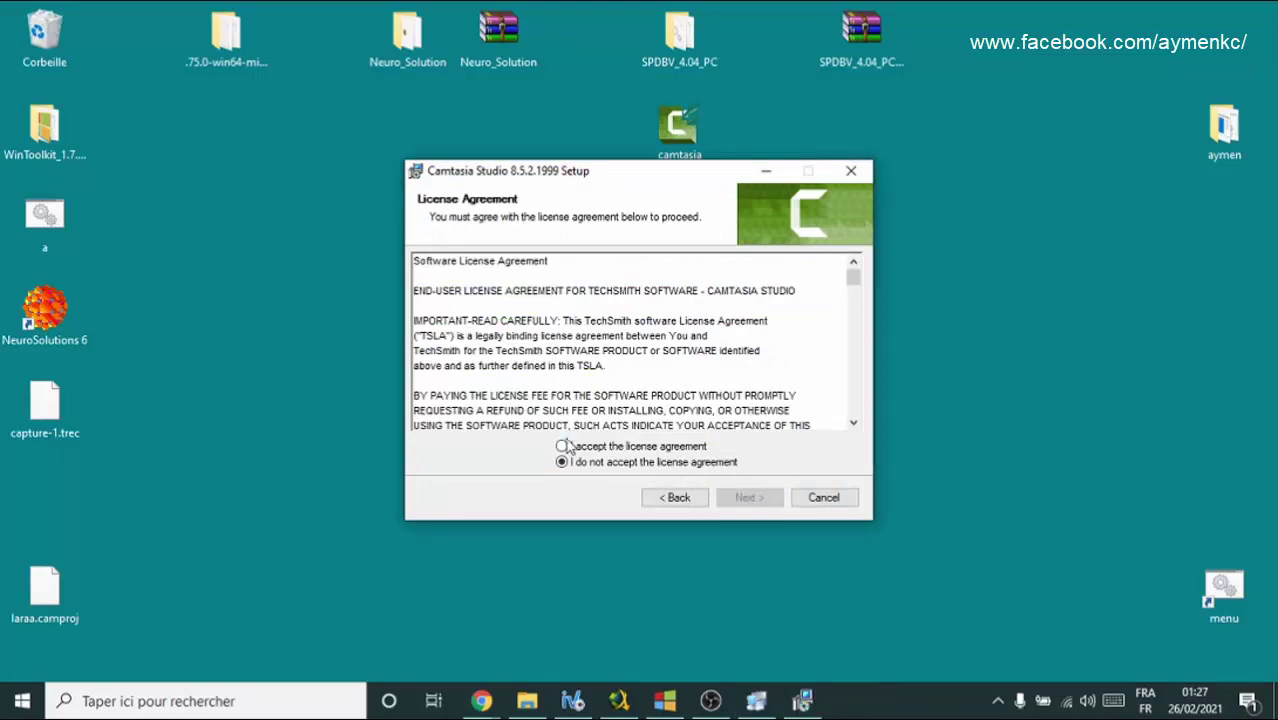
click(588, 446)
click(760, 502)
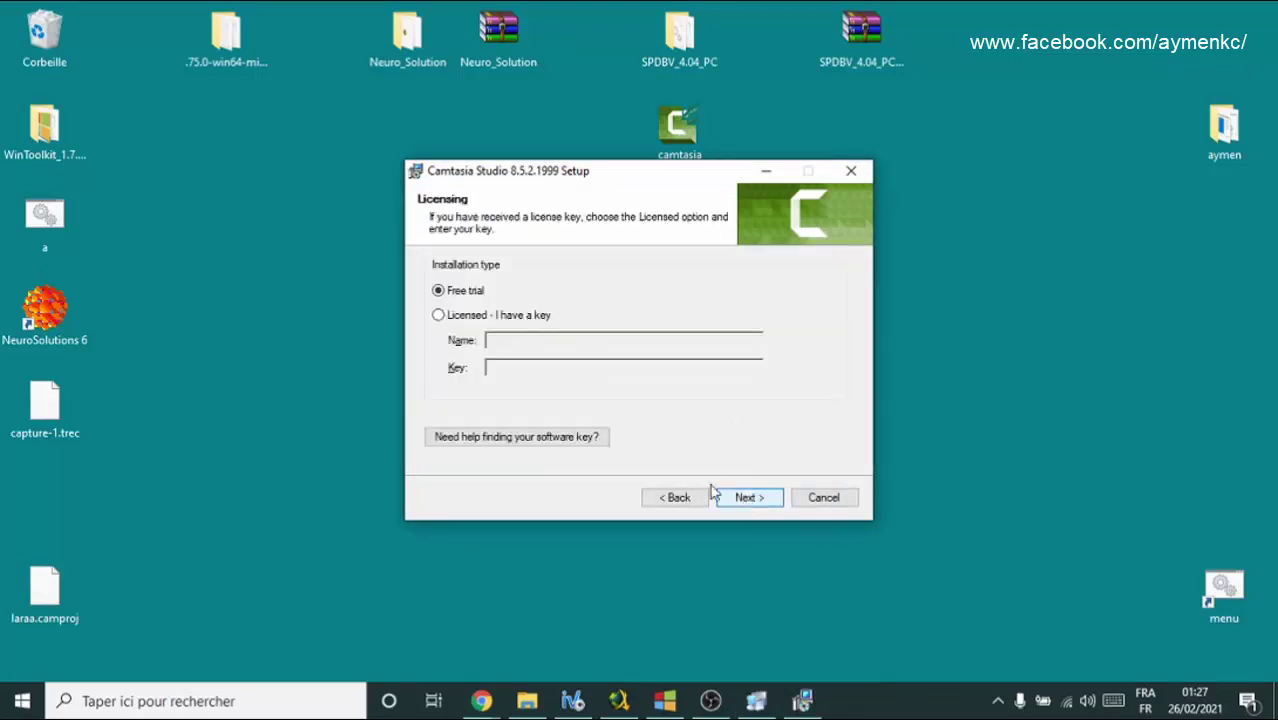
Choose the "Licensed - I have a key" installation type in the Camtasia Studio setup.
drag(584, 180, 574, 227)
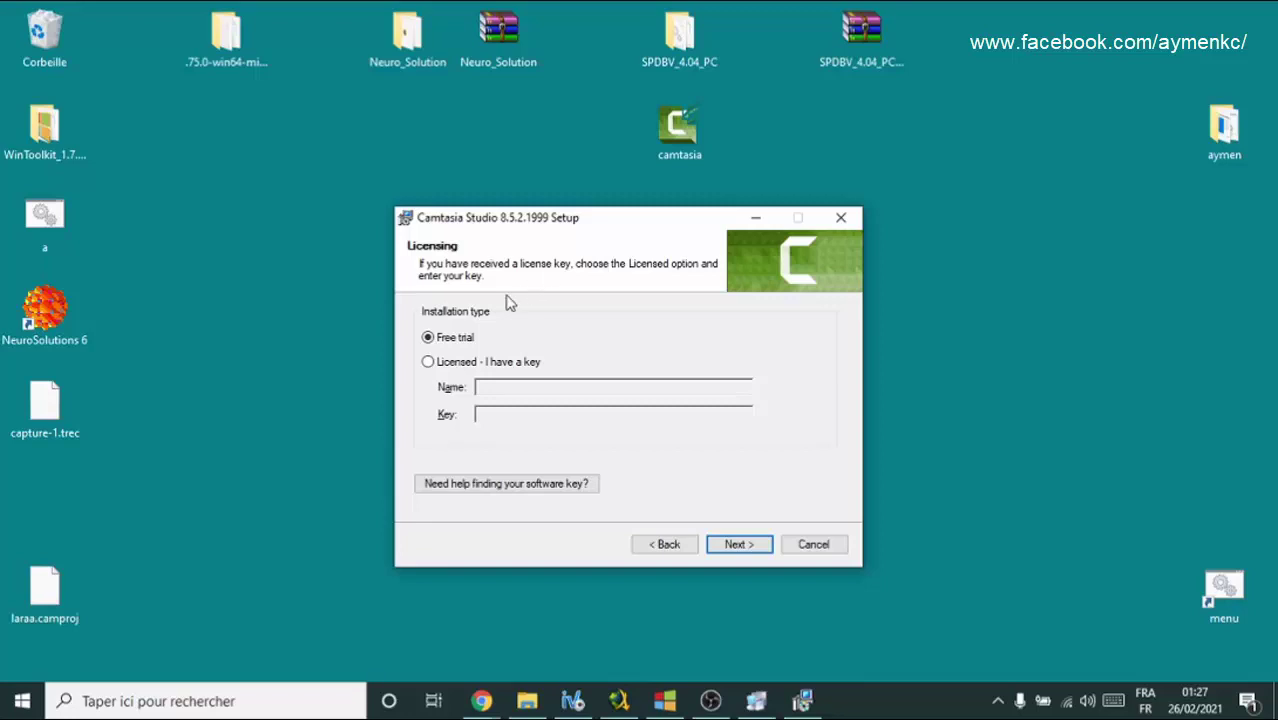
click(430, 364)
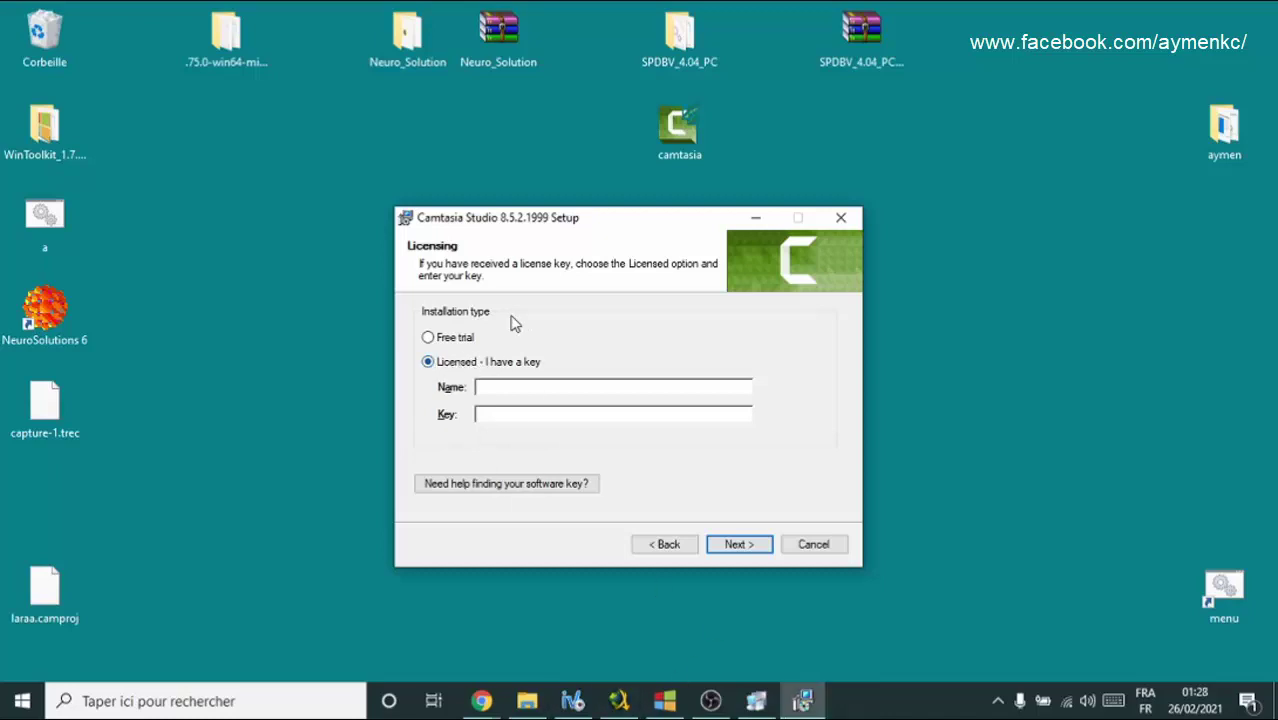
drag(588, 220, 598, 196)
Copy the first license key from the serial camtasia document and fill in the name and key on the setup's Licensing page.
mouse_move(482, 701)
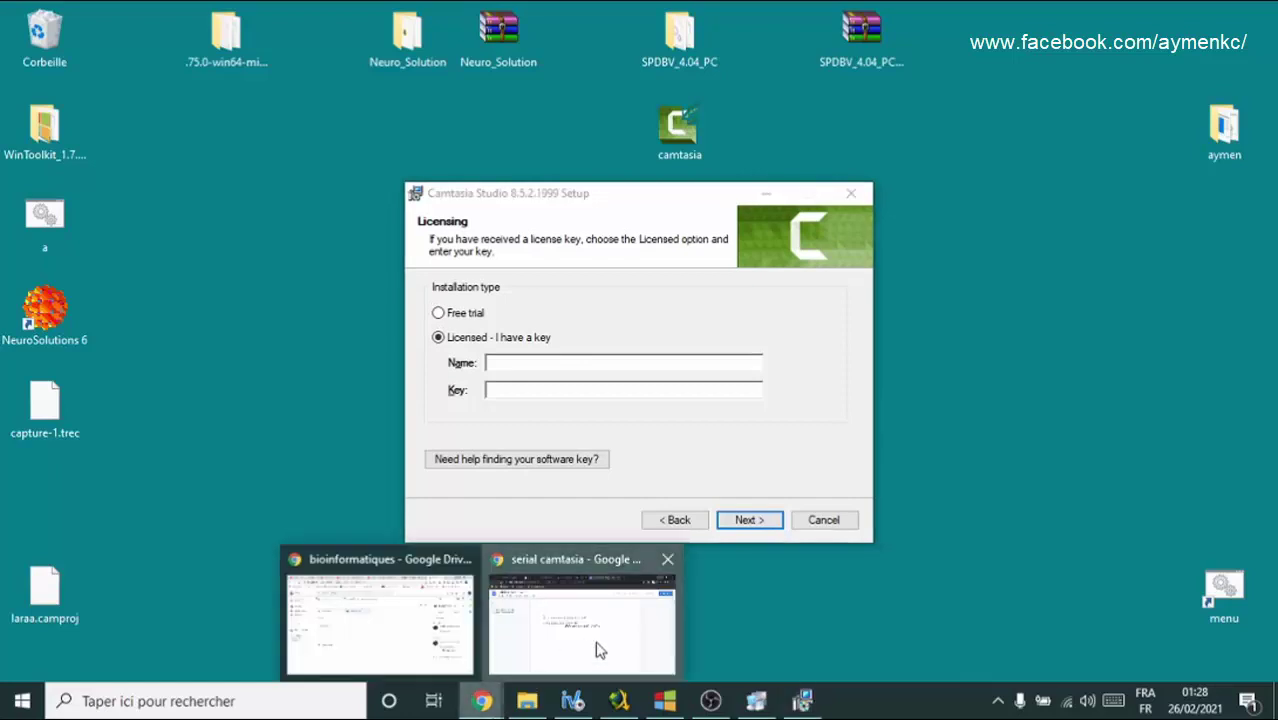
click(597, 646)
drag(370, 326, 607, 326)
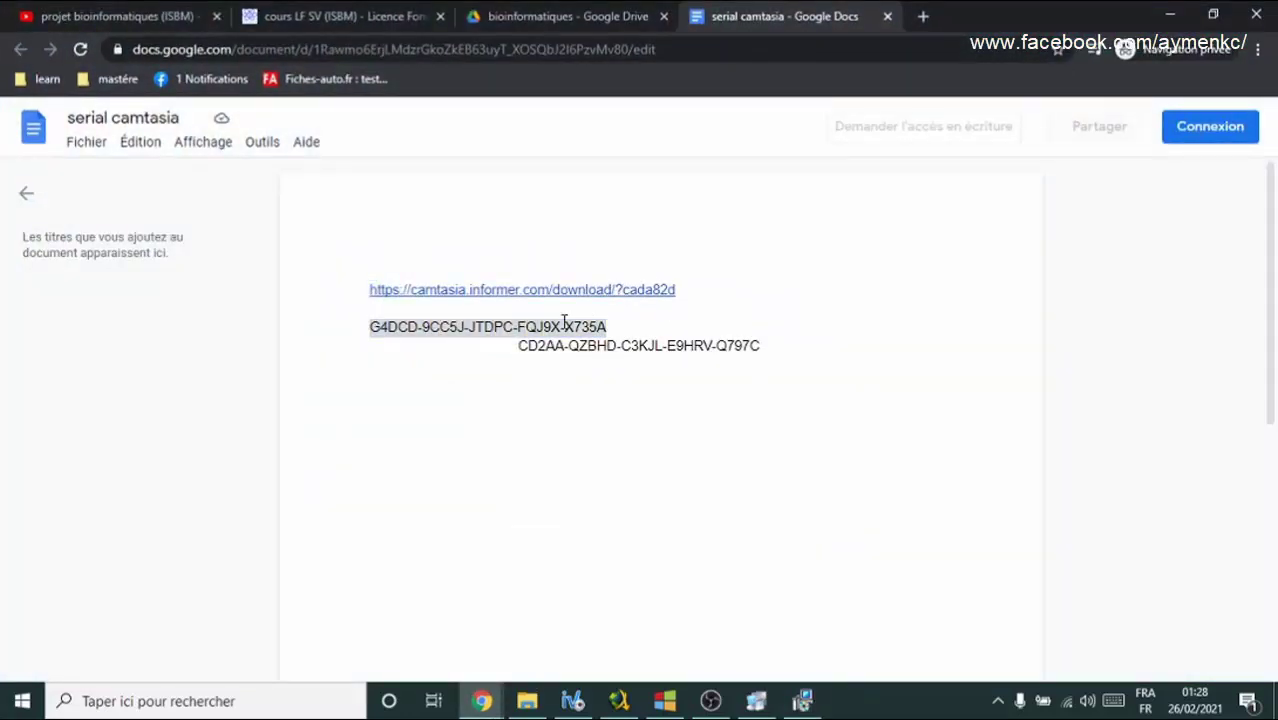
right_click(605, 326)
click(608, 342)
click(1170, 14)
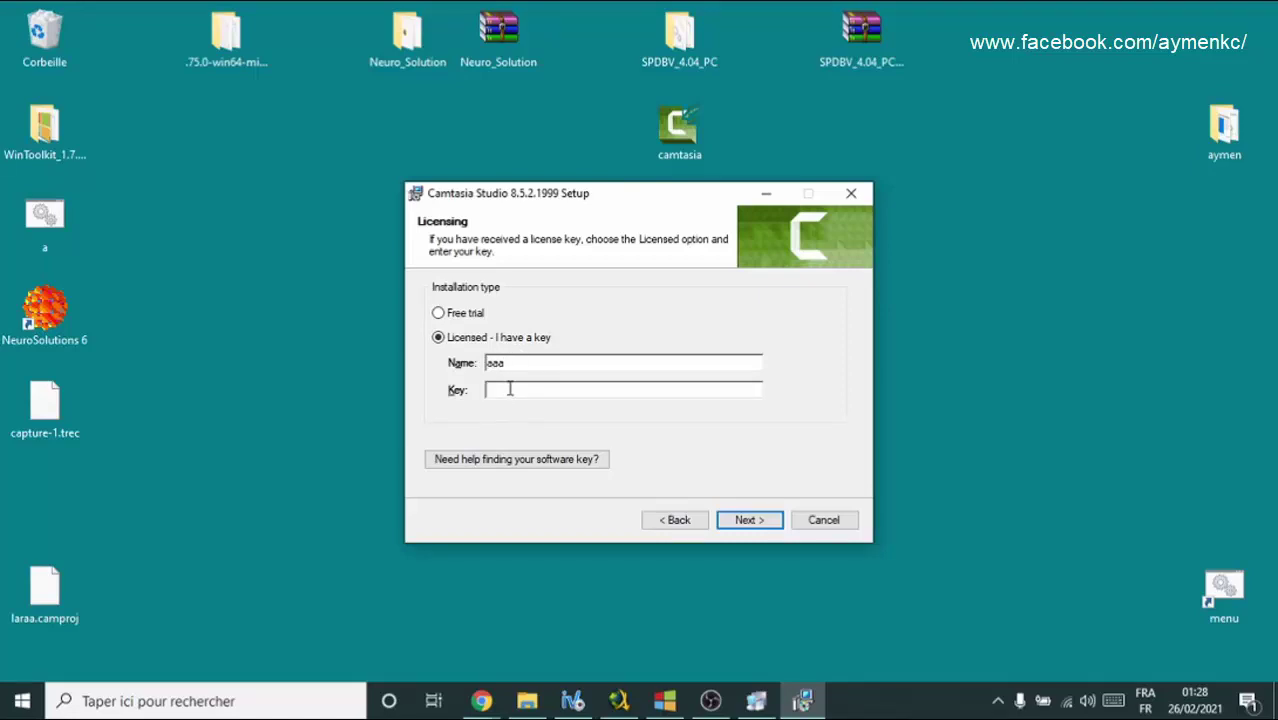
key(ctrl+v)
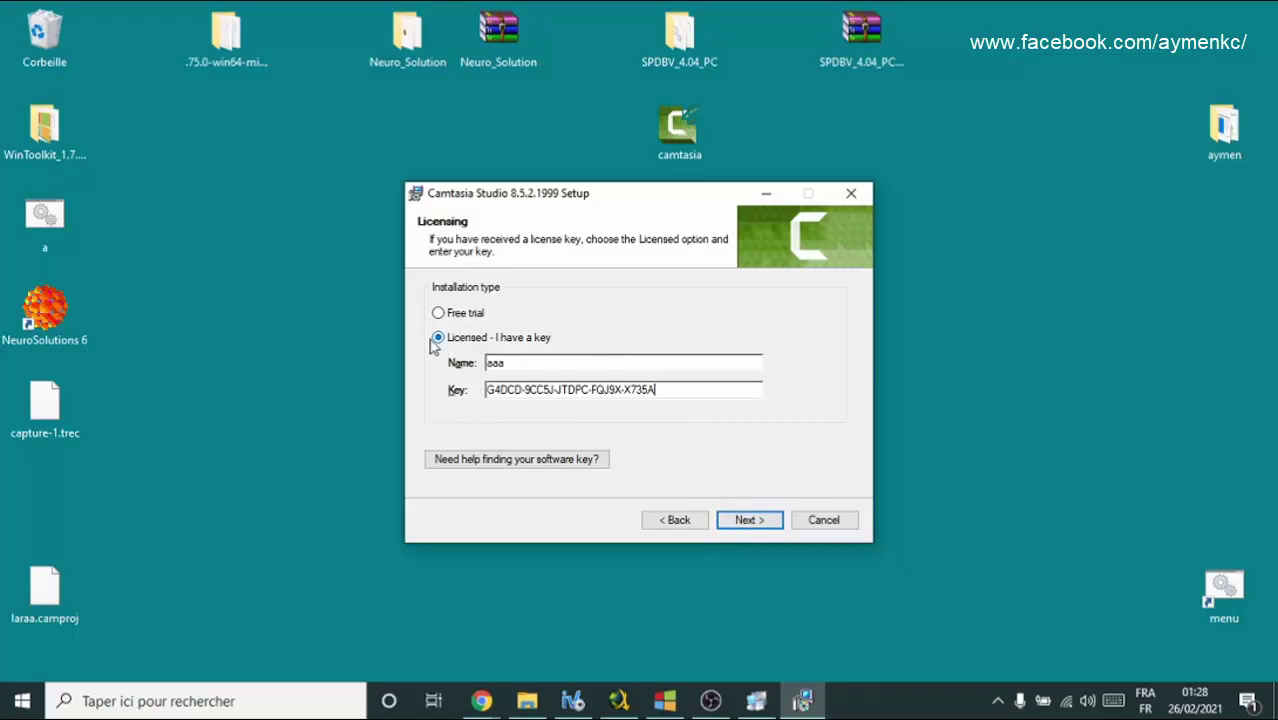
Install Camtasia Studio 8 in the default folder with the default options, finish the setup, and minimize the TechSmith web page.
click(755, 524)
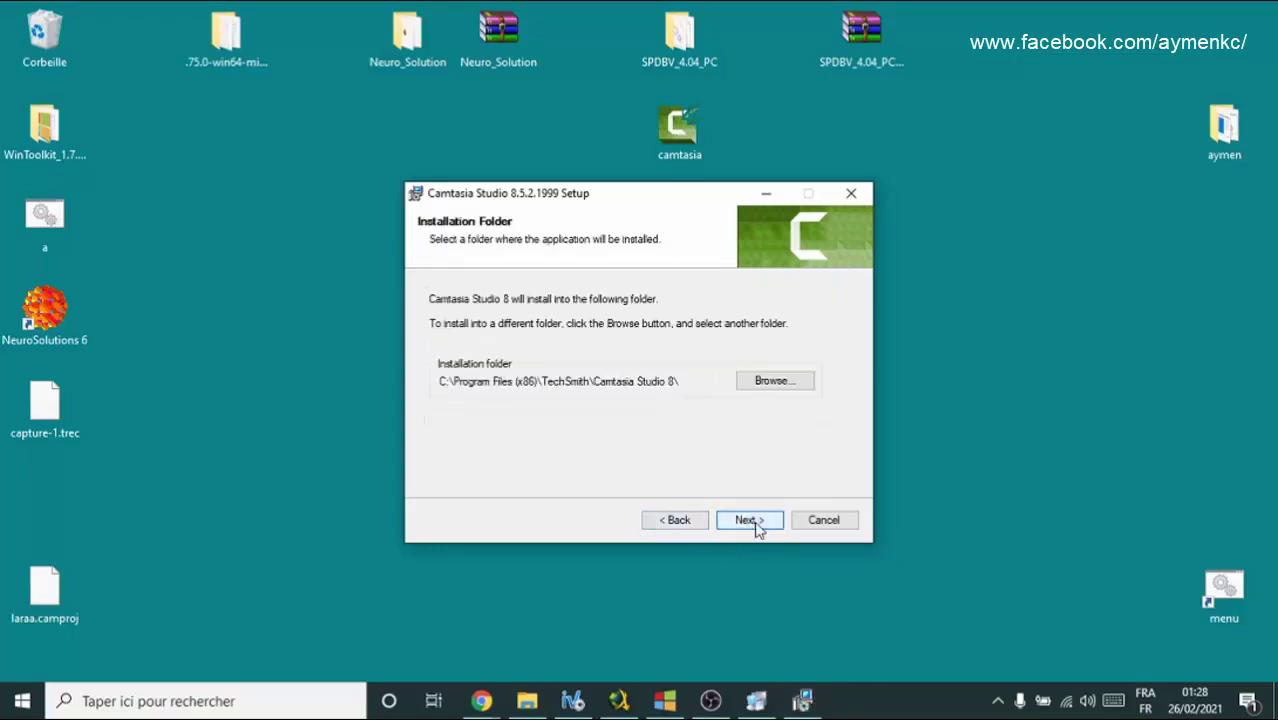
click(752, 523)
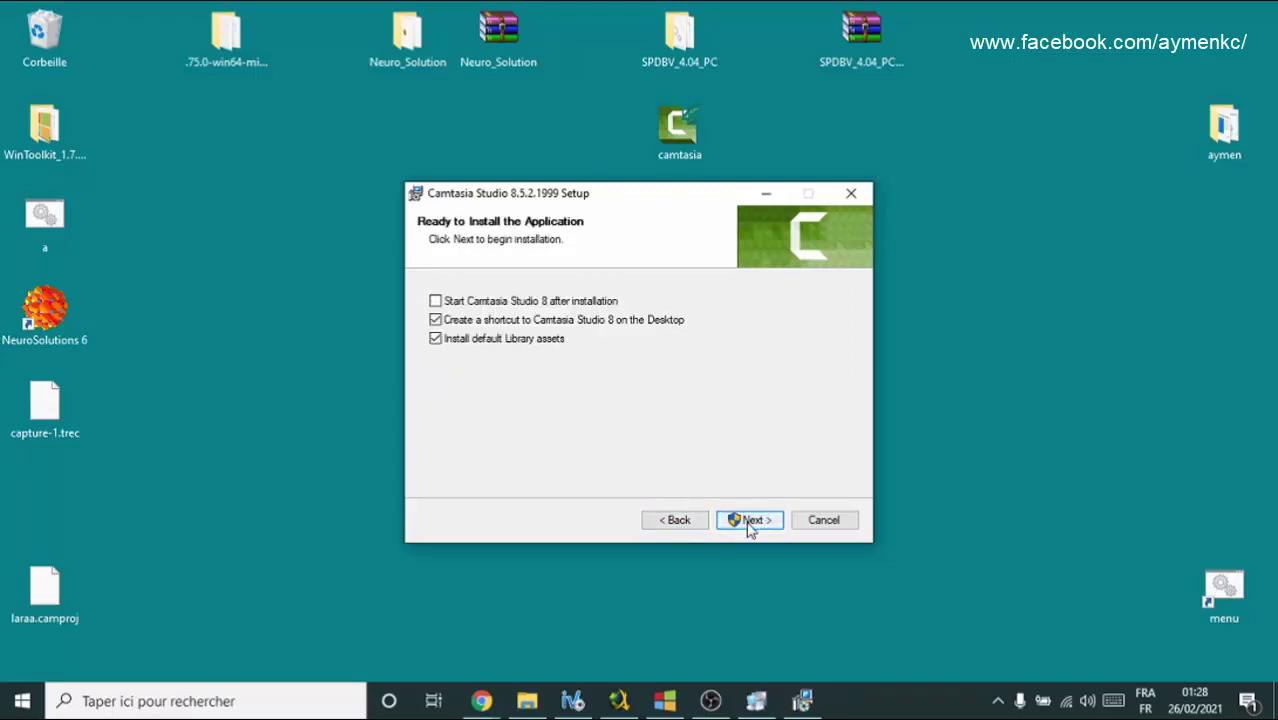
click(757, 528)
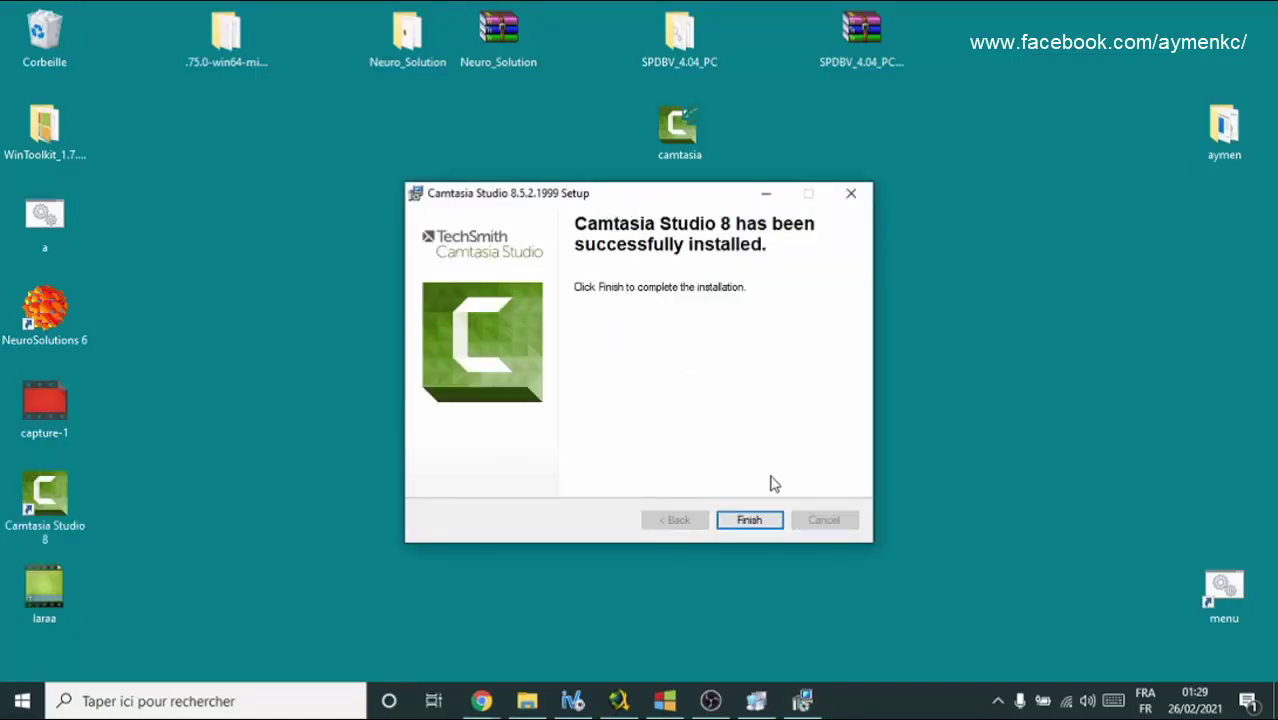
click(750, 521)
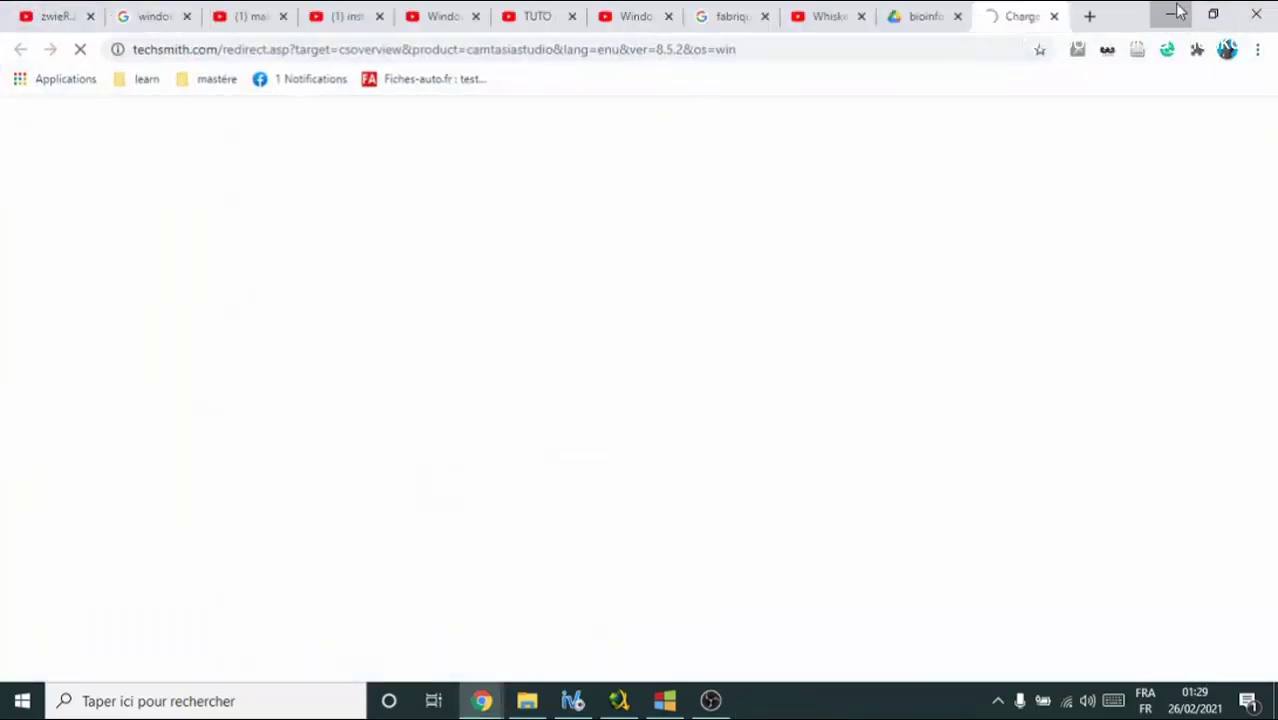
click(1174, 14)
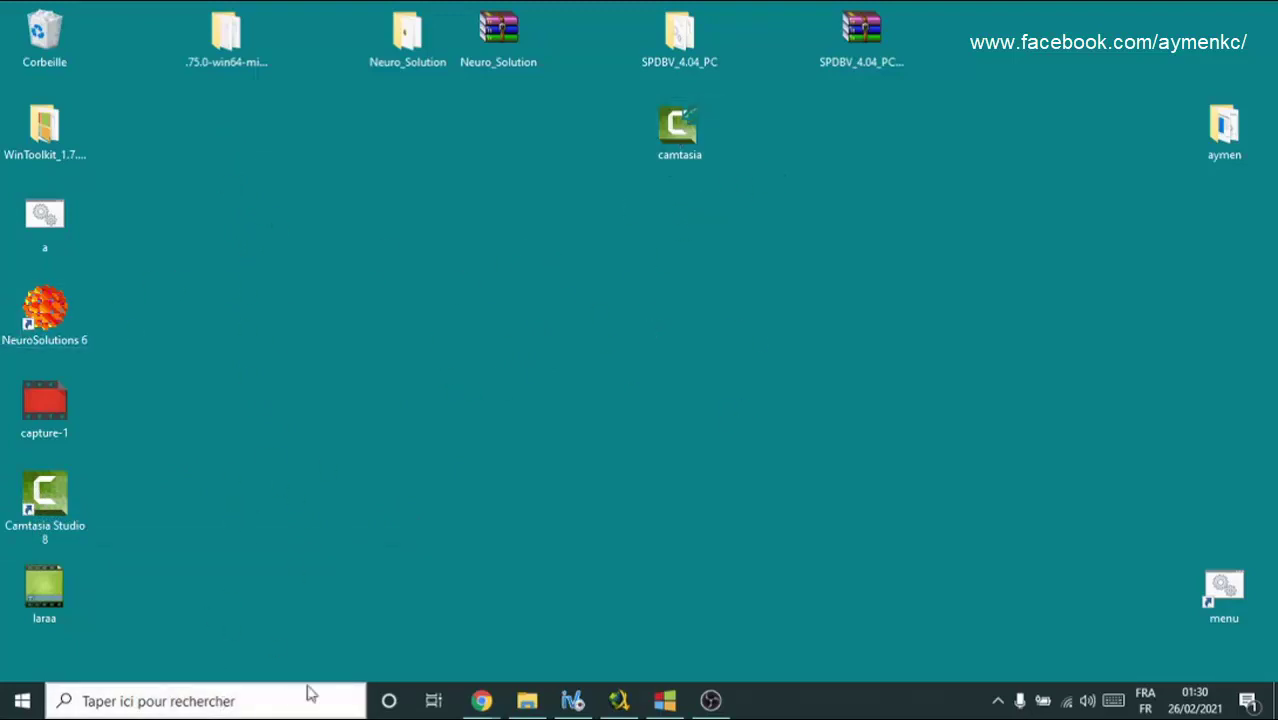
Search Windows for "camtasia rec" and launch Camtasia Recorder 8.
click(207, 701)
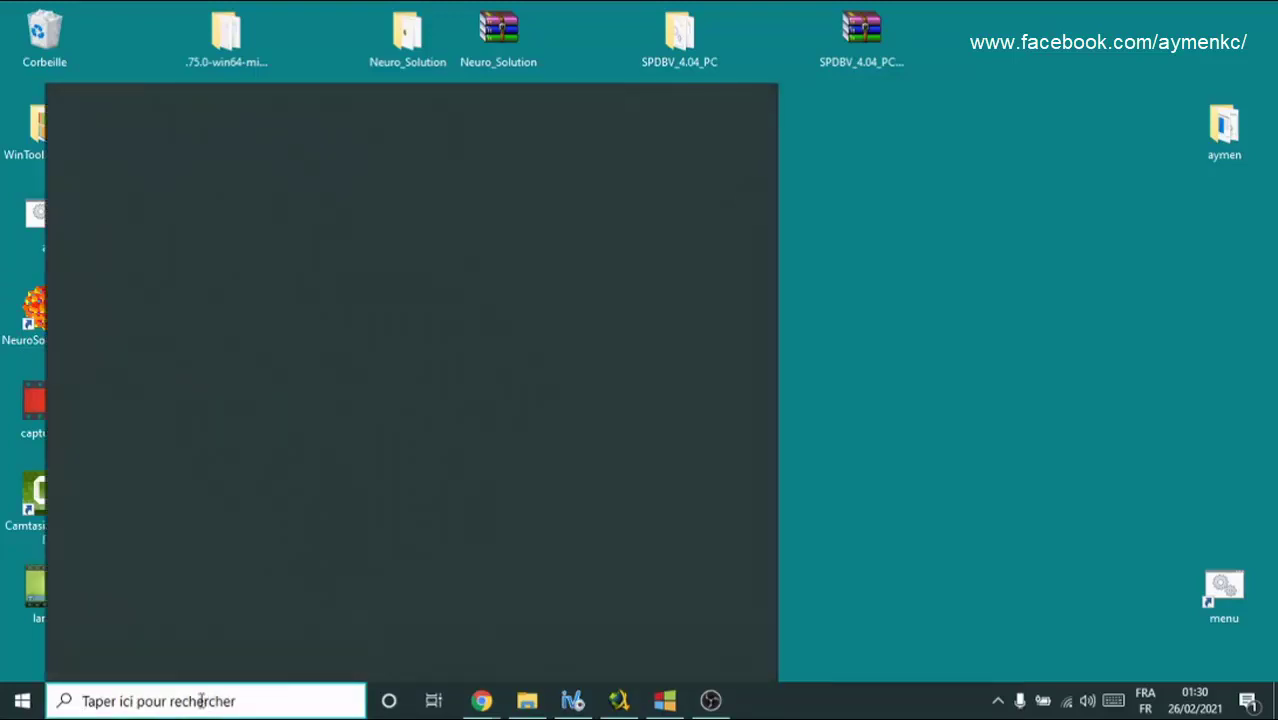
text(ca)
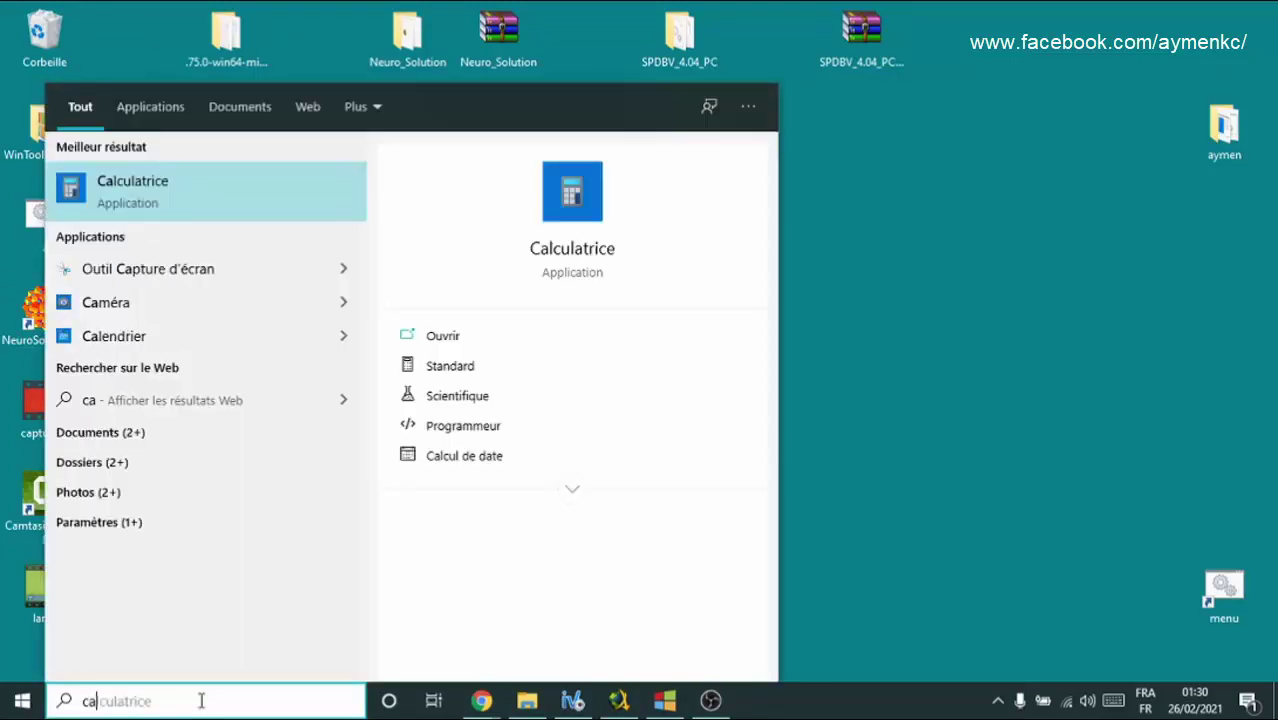
text(mtas)
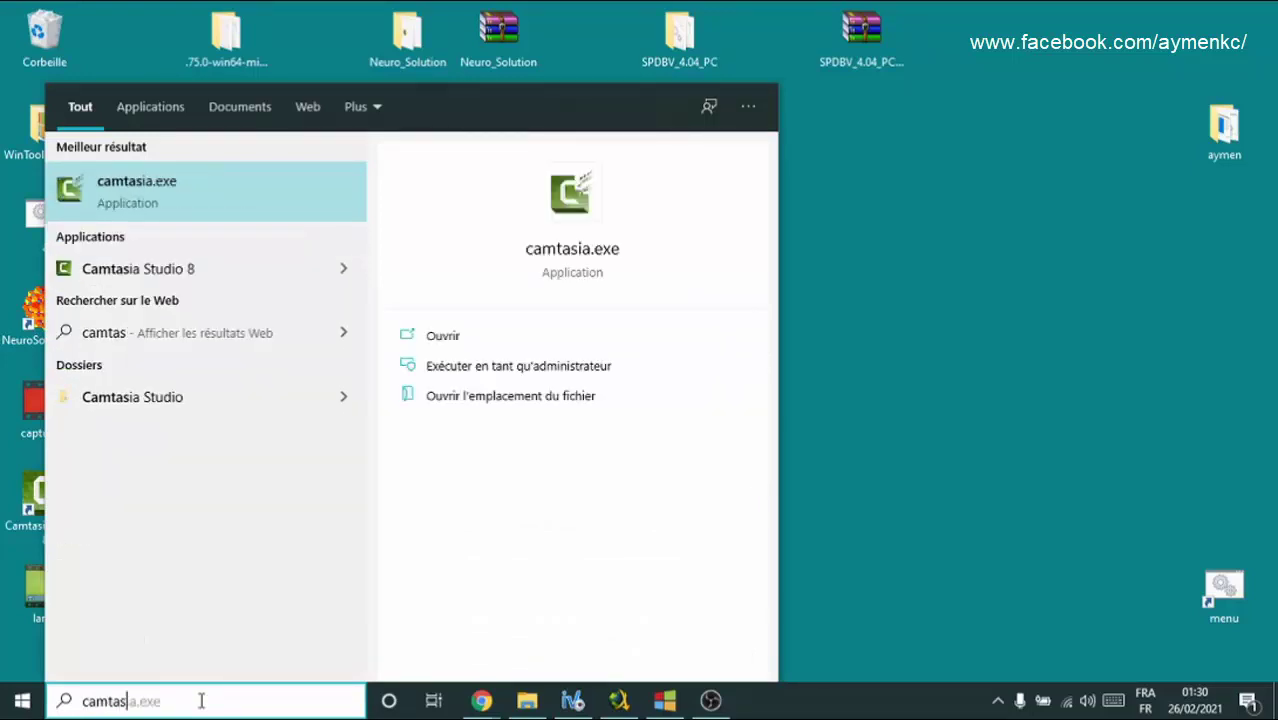
text(i)
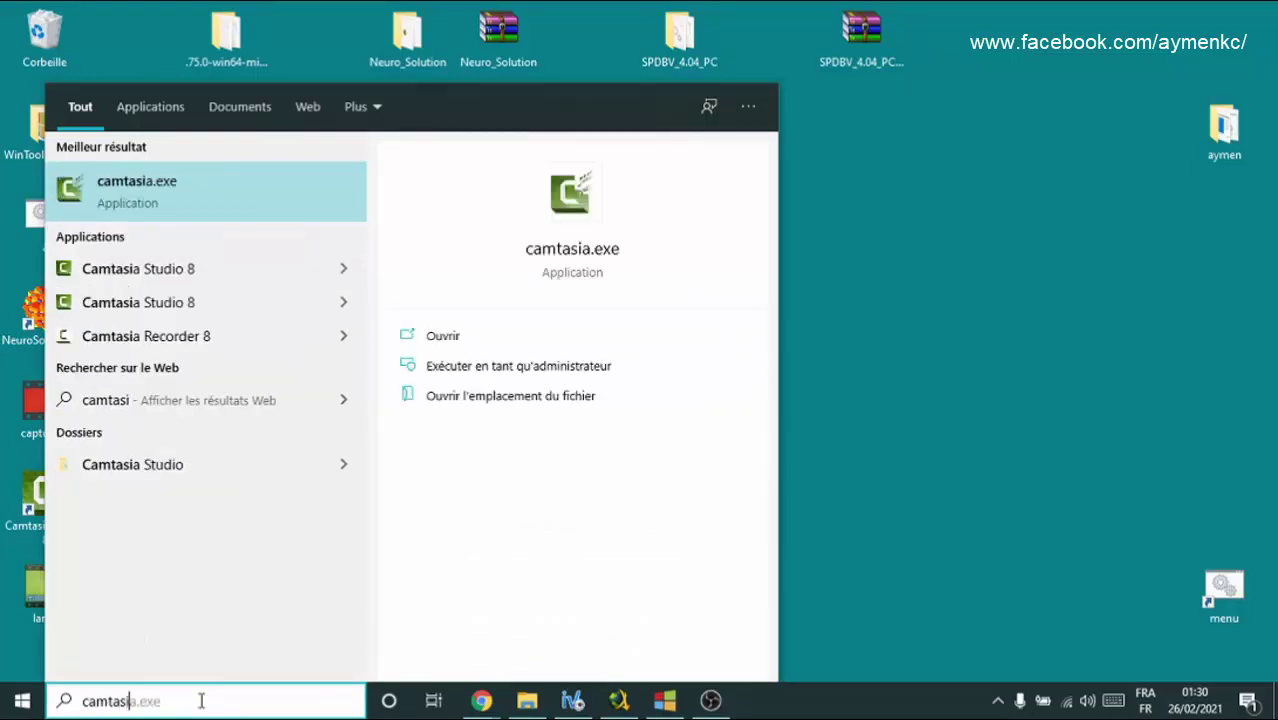
text(a rec)
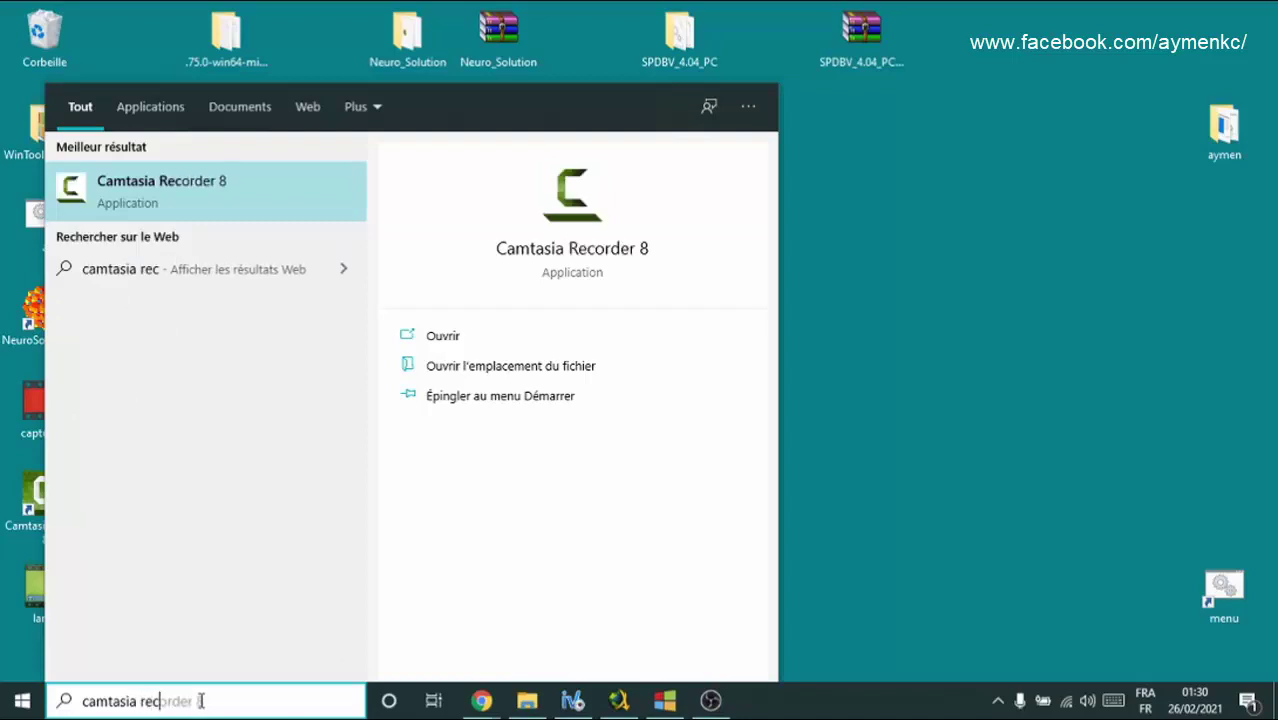
click(127, 196)
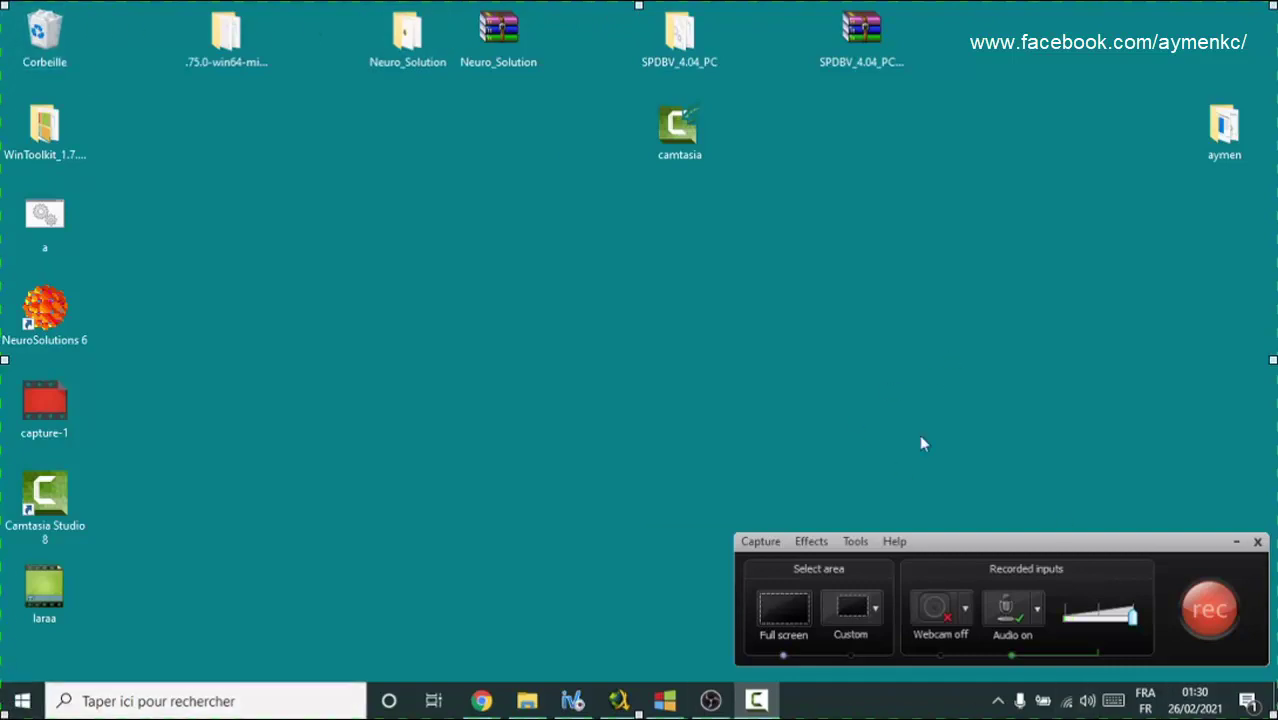
Try the "Do not record microphone" audio option and restore Microphone (High Definition Audio Device) as the recorded input.
click(1038, 610)
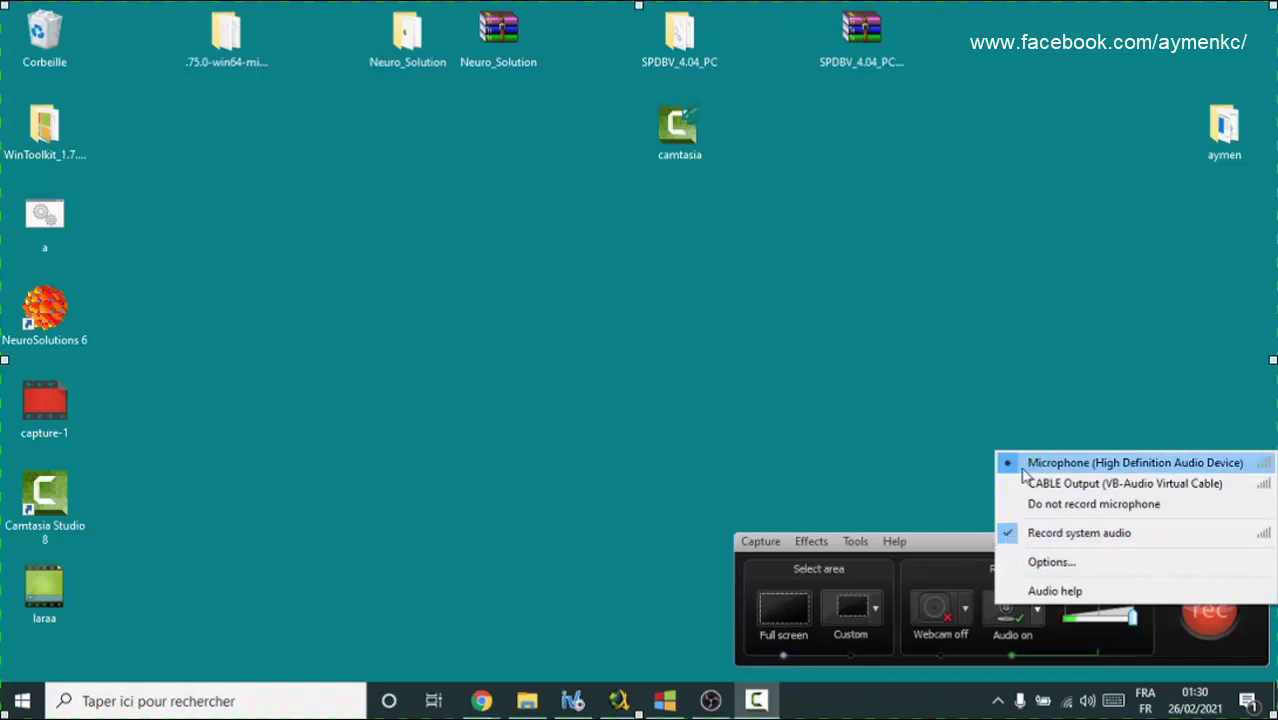
click(1055, 507)
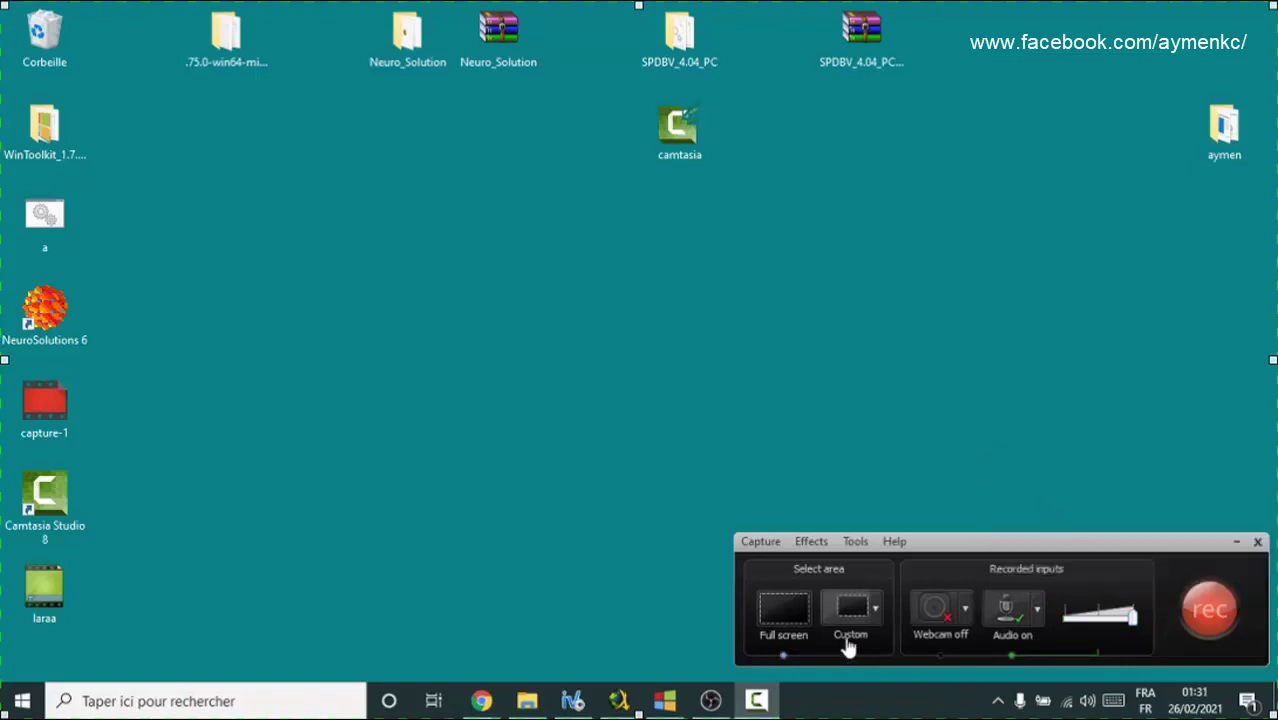
click(1038, 610)
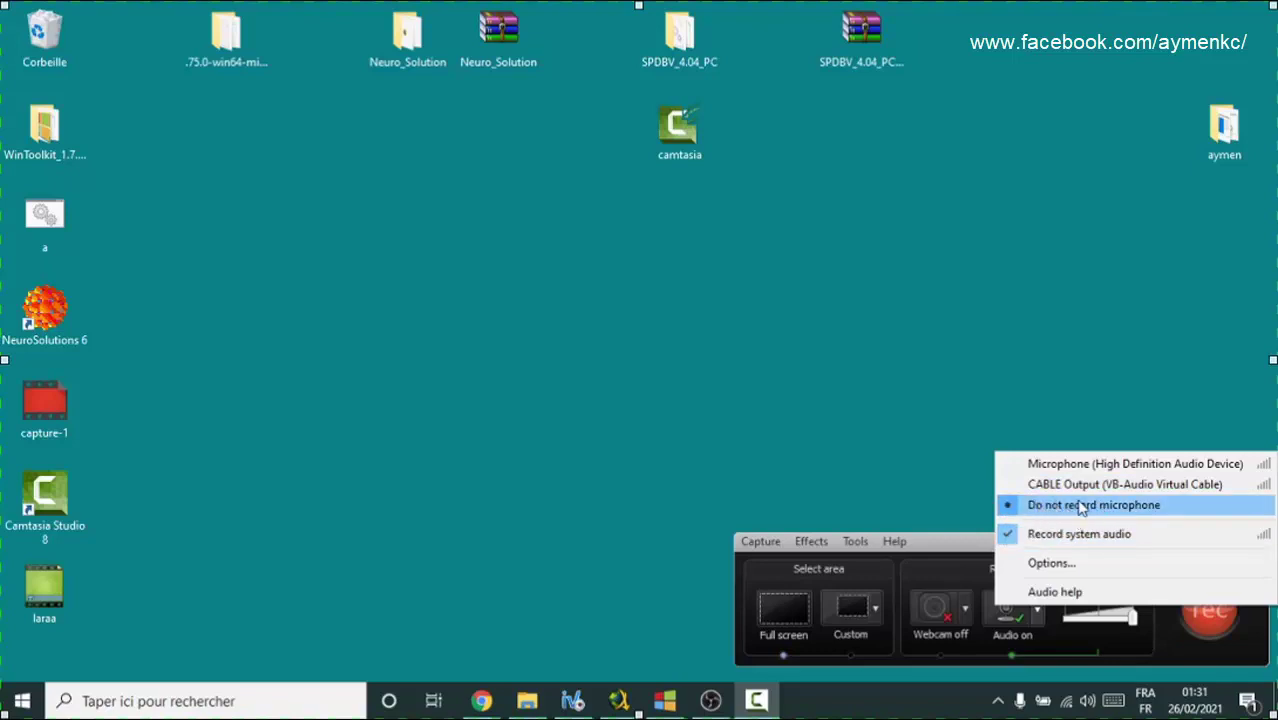
click(1031, 464)
click(1030, 605)
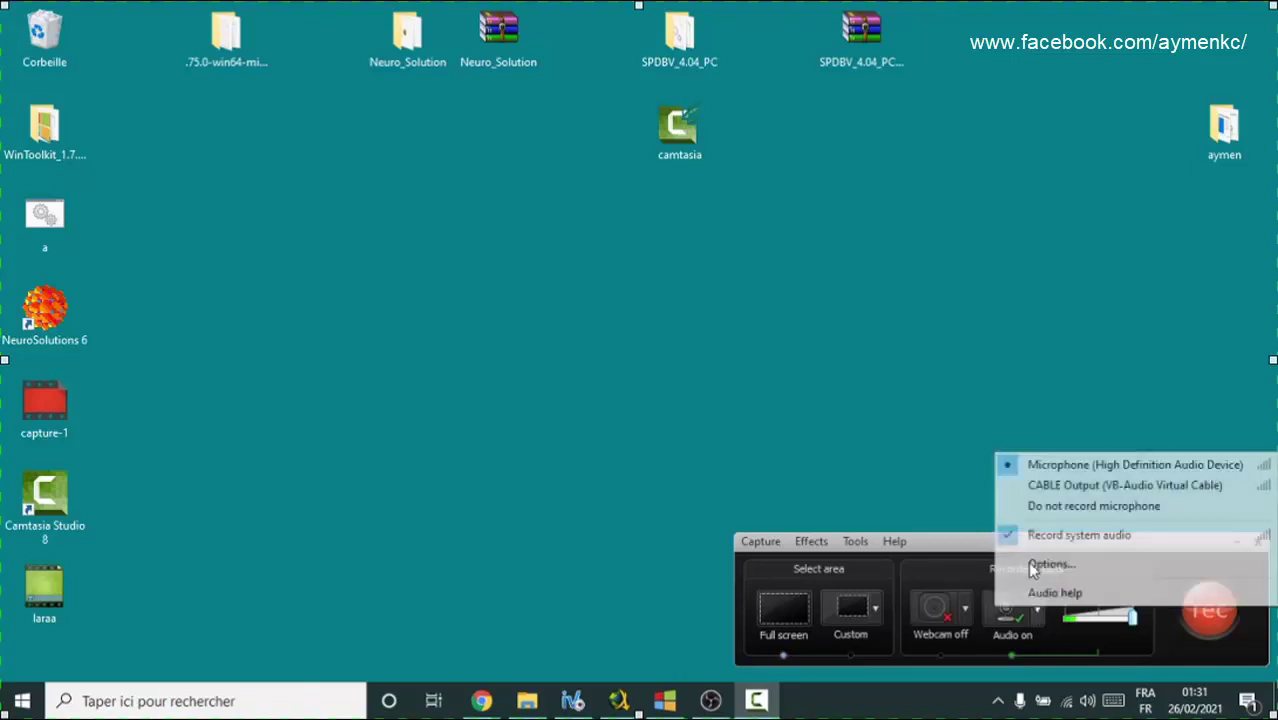
click(921, 576)
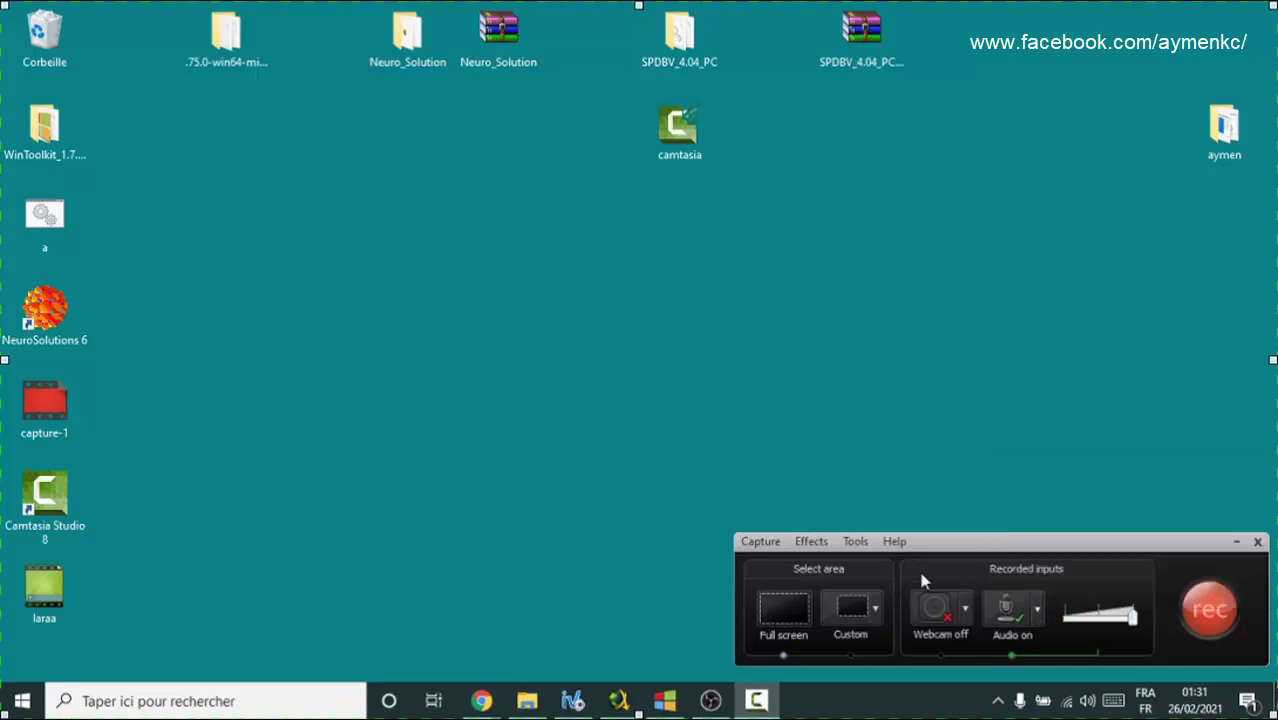
Record the full screen for about 11 seconds, stop the recording, and pause its preview.
click(1218, 616)
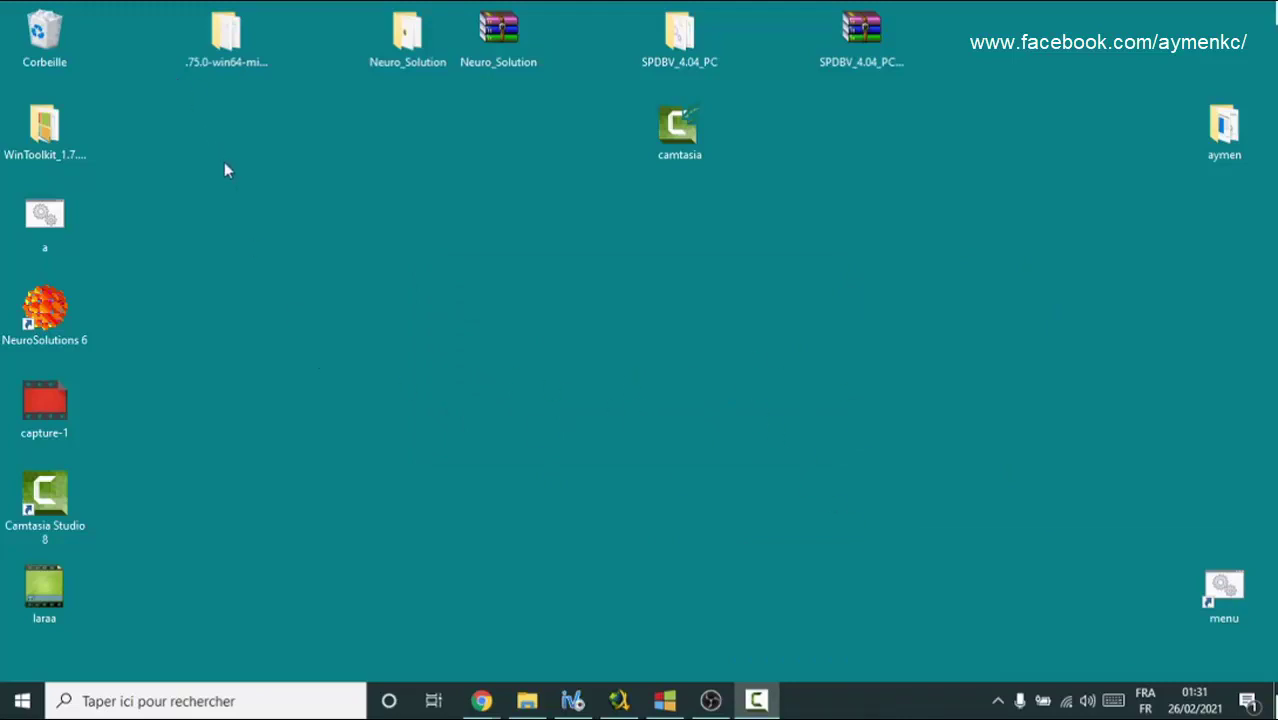
click(756, 700)
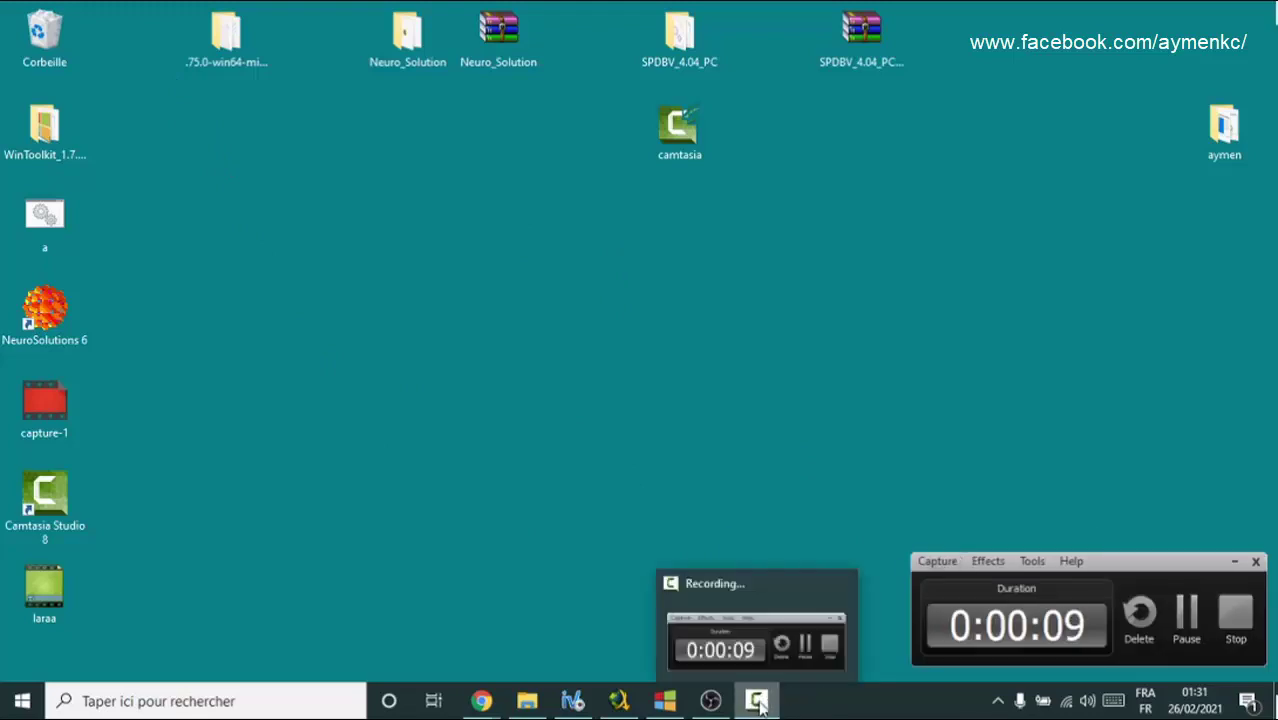
click(1240, 620)
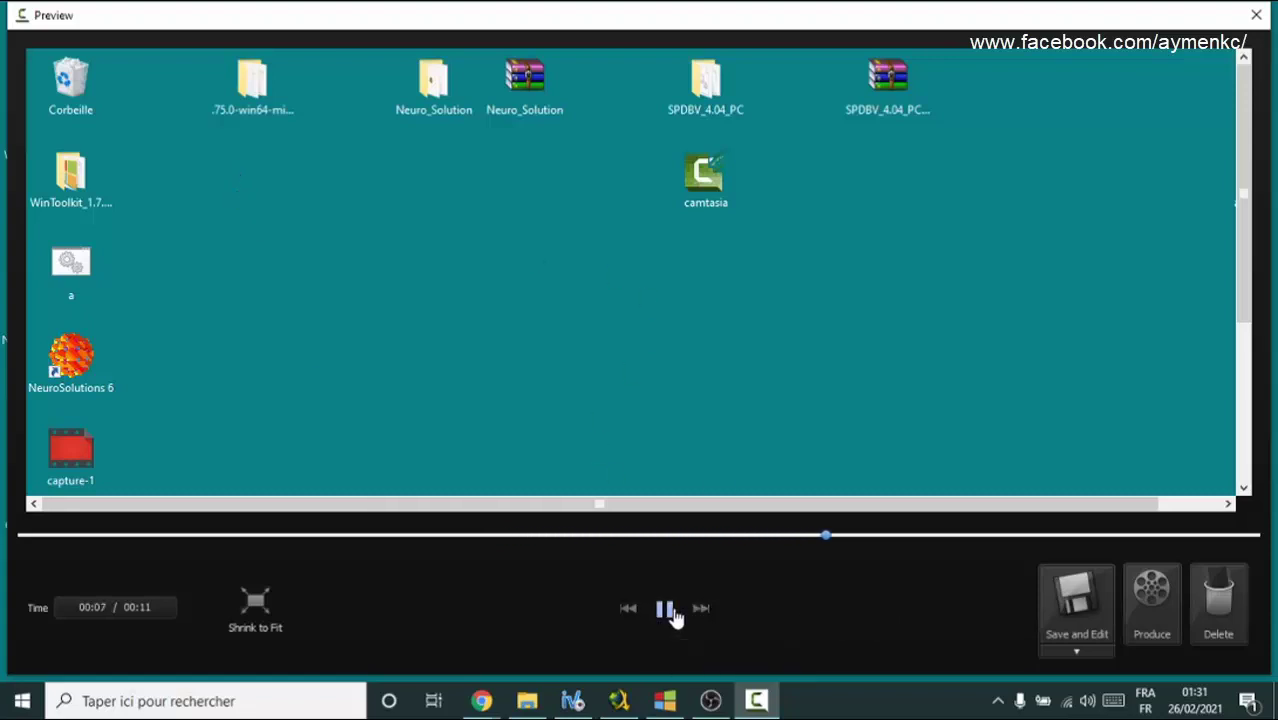
click(673, 613)
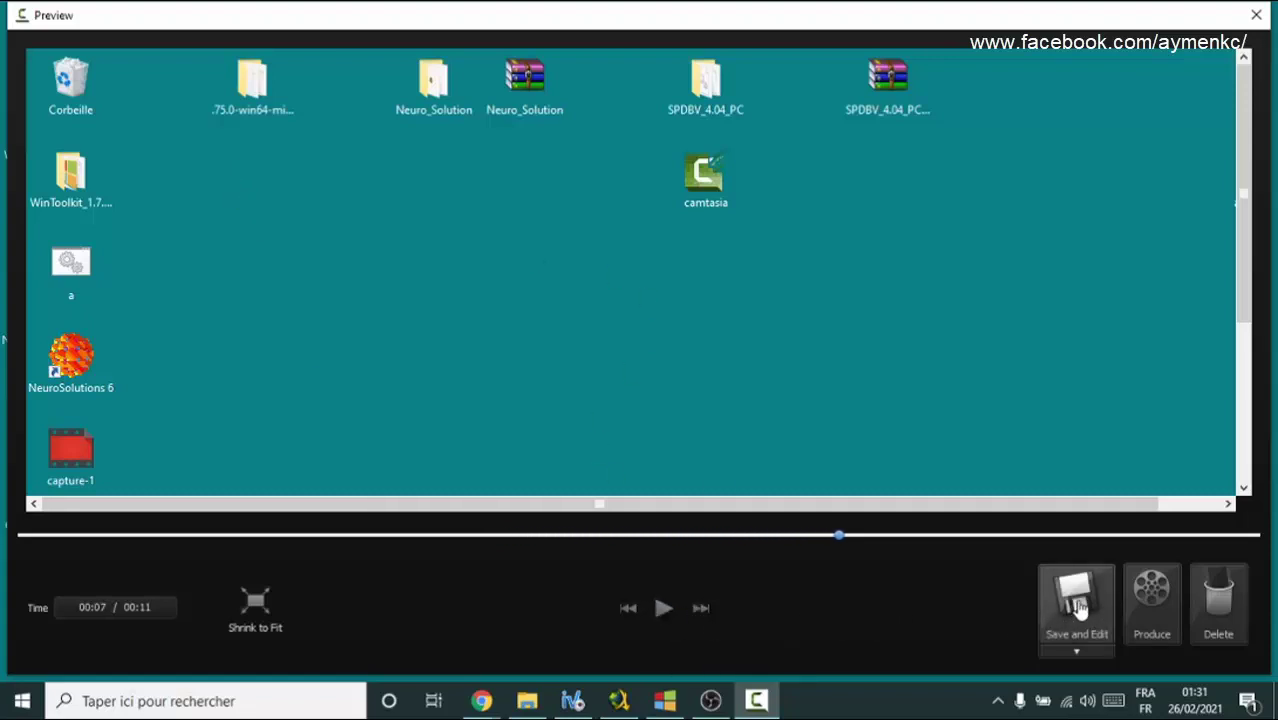
Save the recording to the desktop (Bureau) as capture-2 in TechSmith Recording File format and open it for editing.
click(1072, 606)
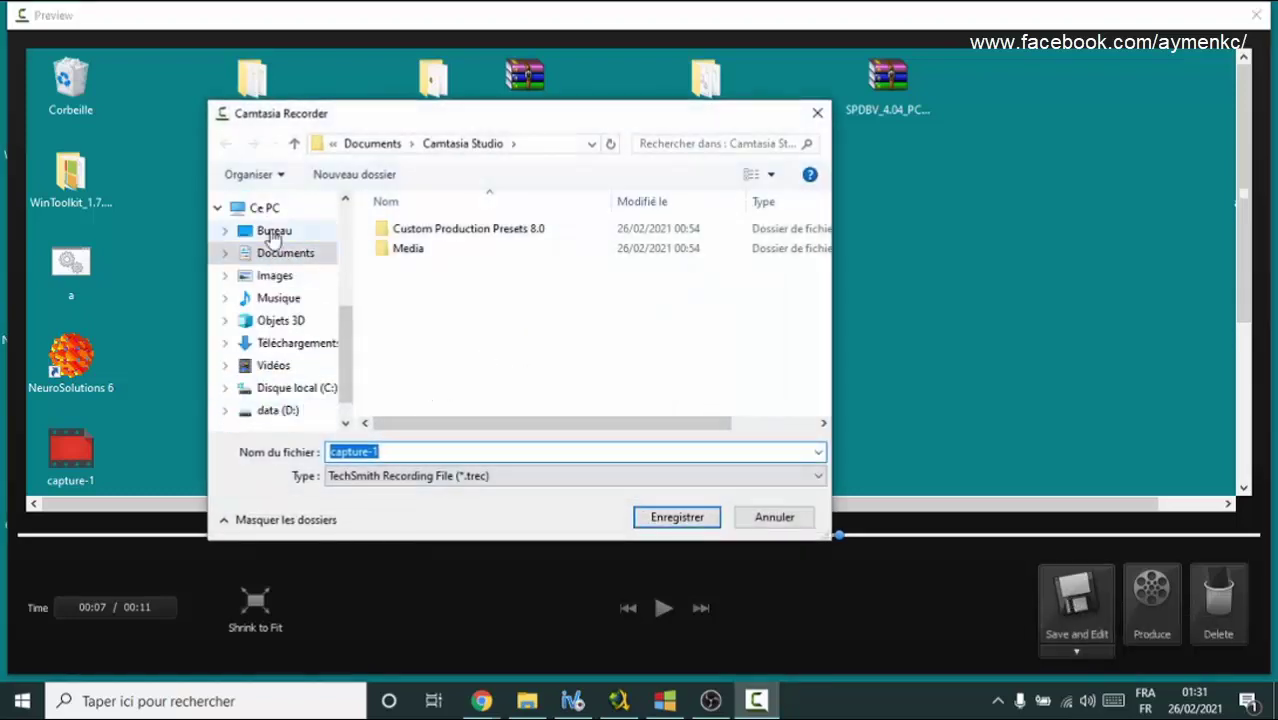
click(290, 232)
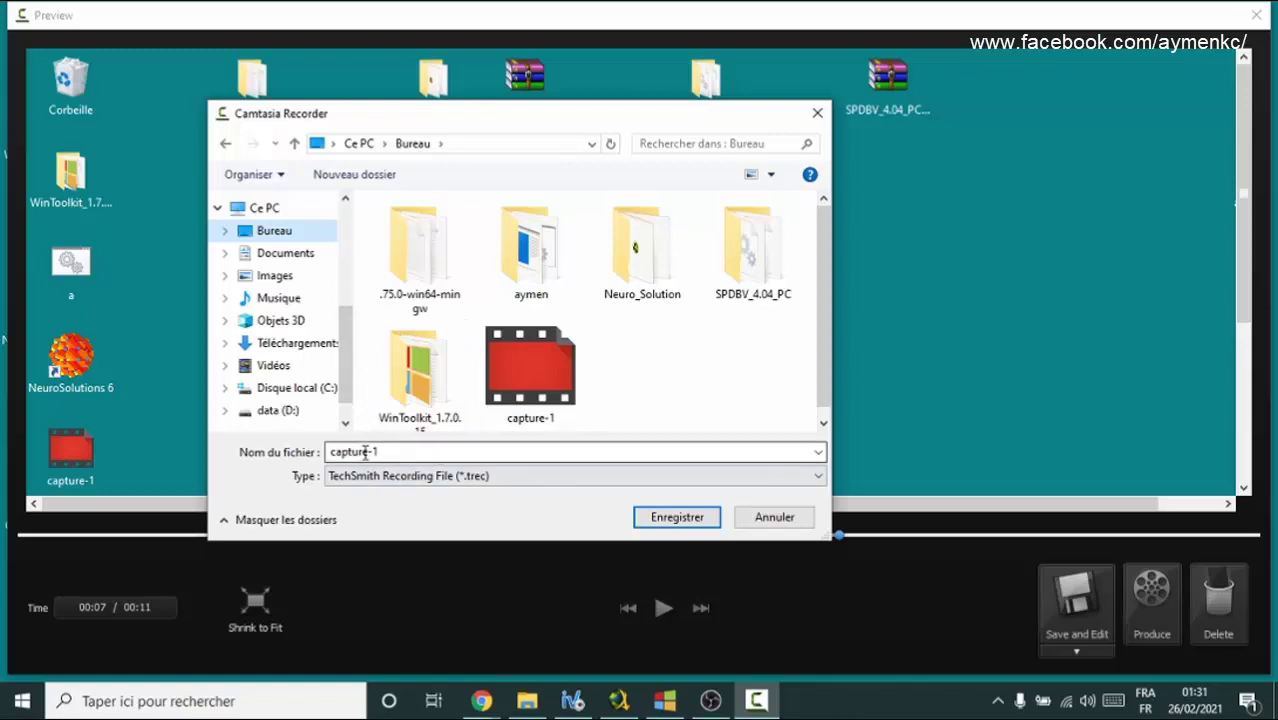
click(379, 452)
double_click(379, 452)
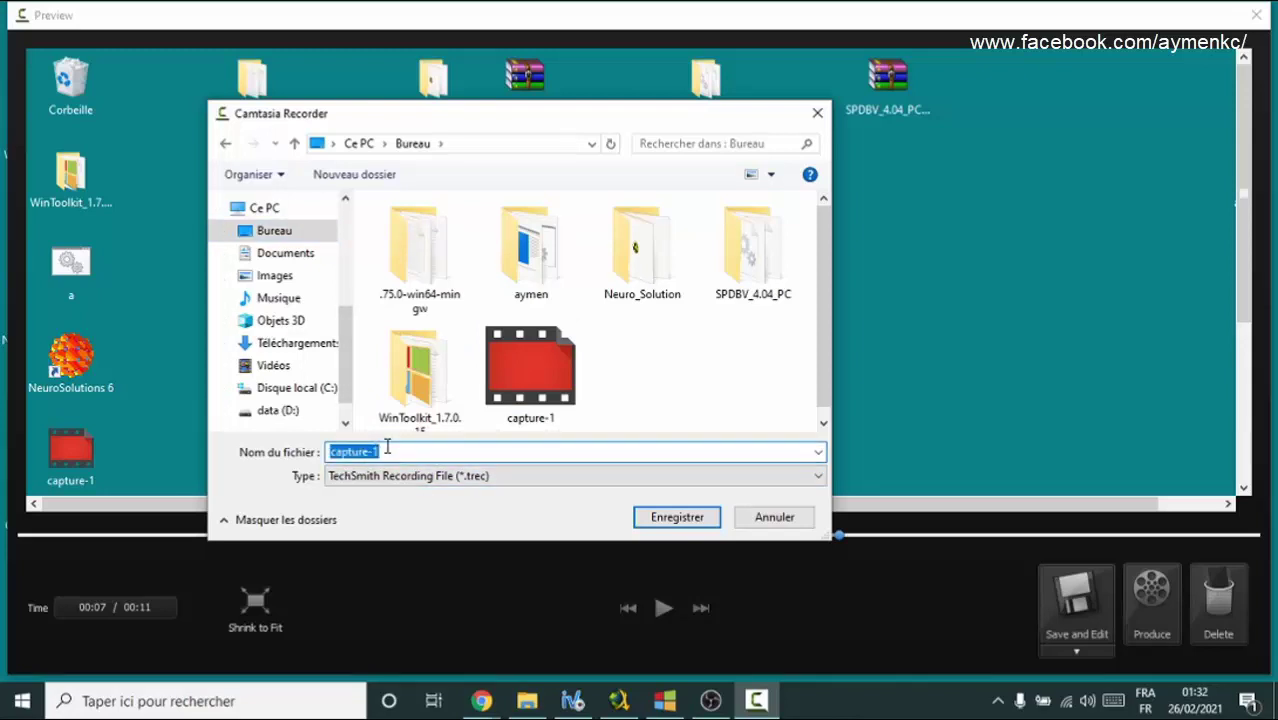
click(398, 452)
key(BackSpace)
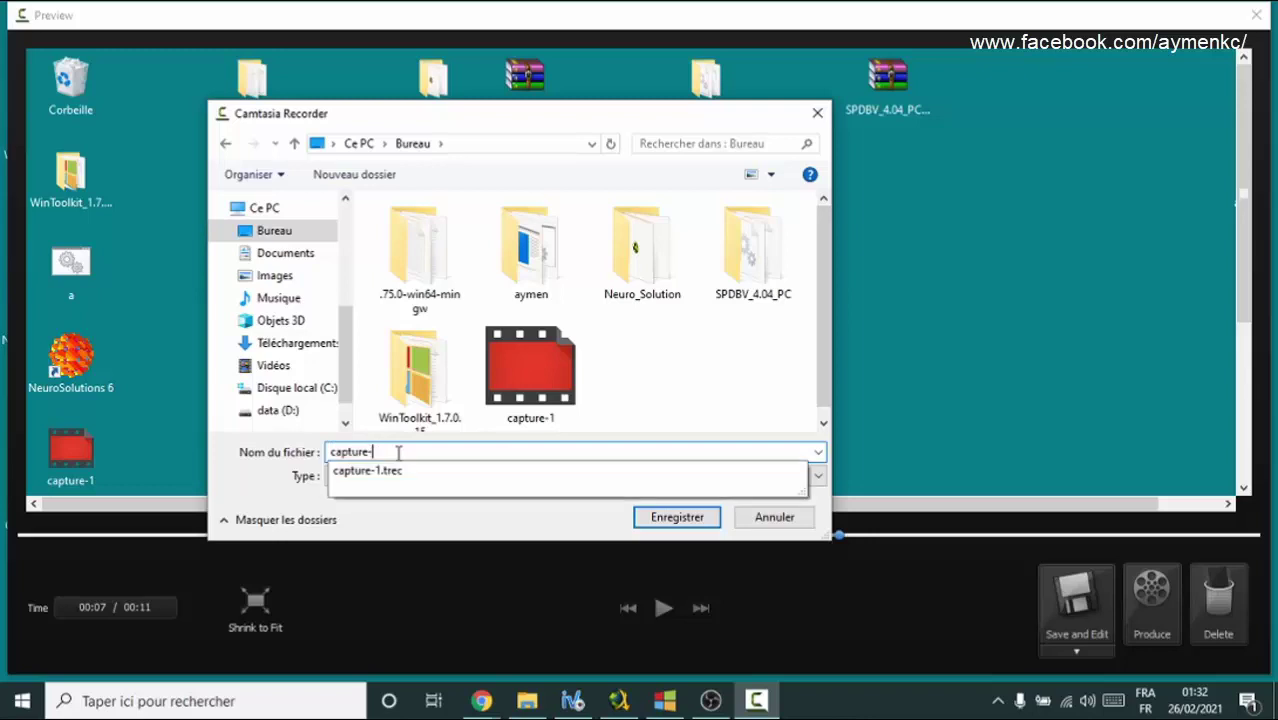
text(2)
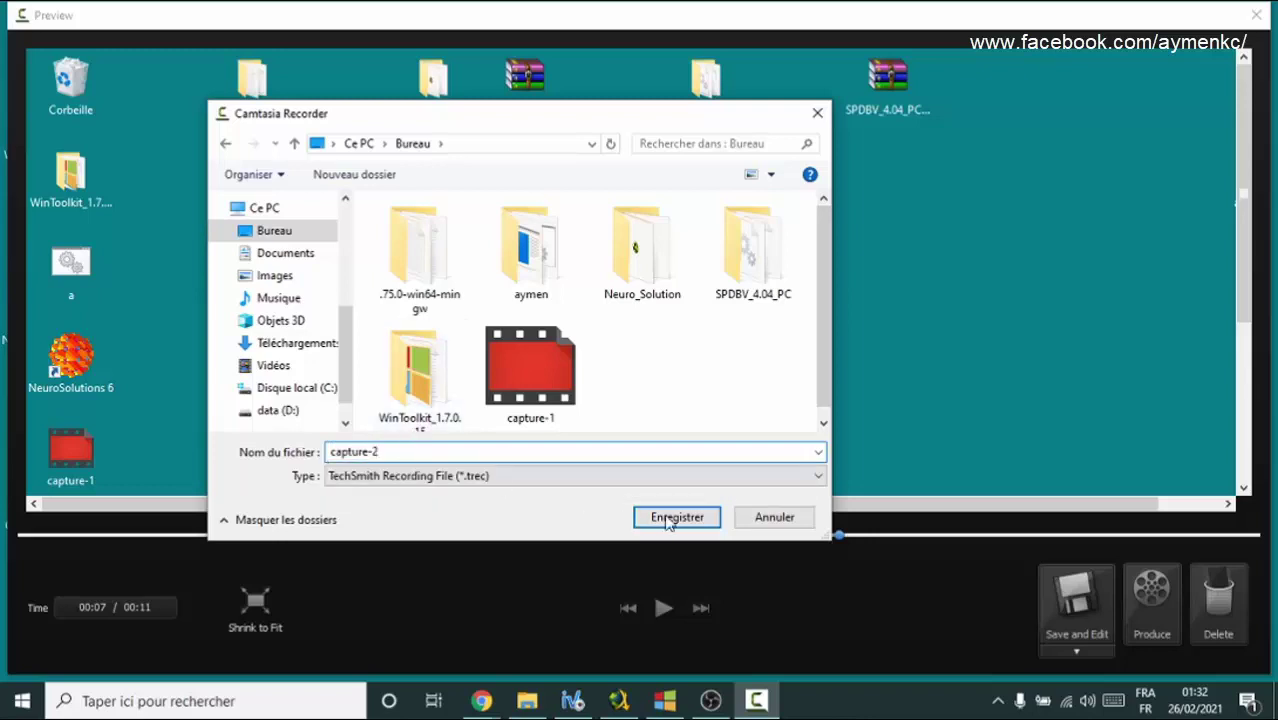
click(676, 518)
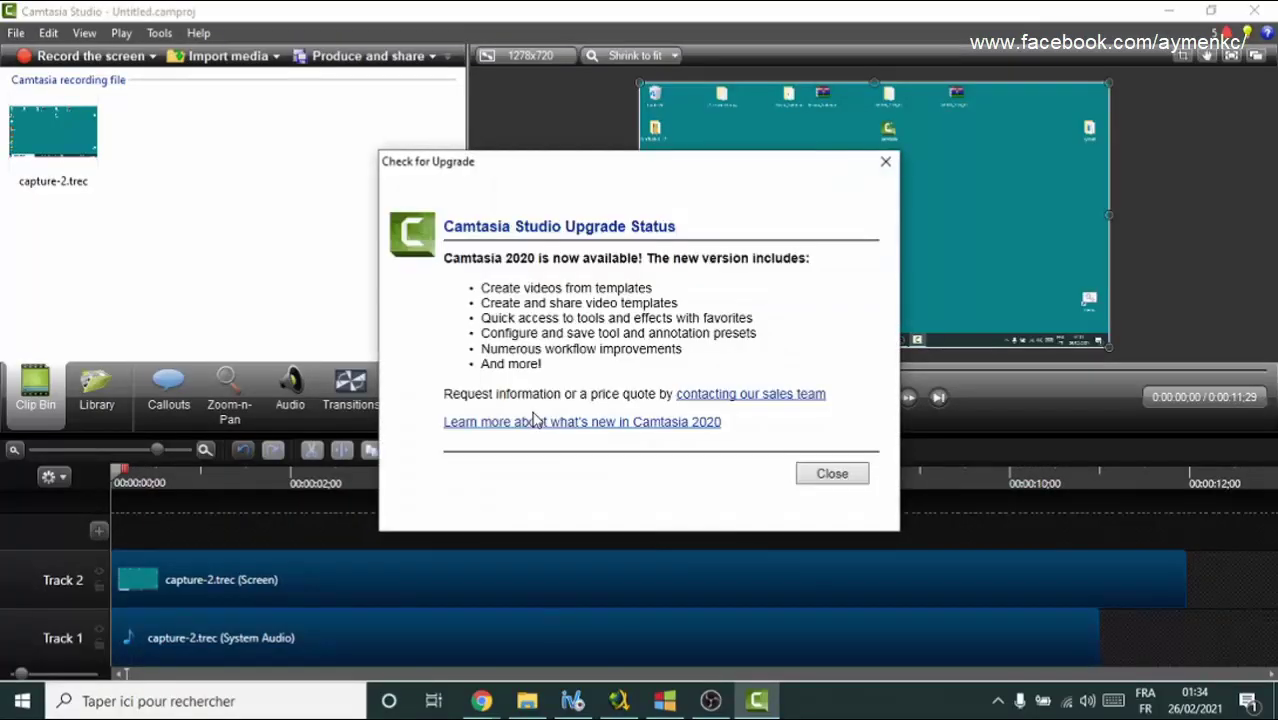
Dismiss the upgrade notice and choose the "MP4 only (up to 720p)" preset in the Production Wizard for the capture-2 video.
click(833, 476)
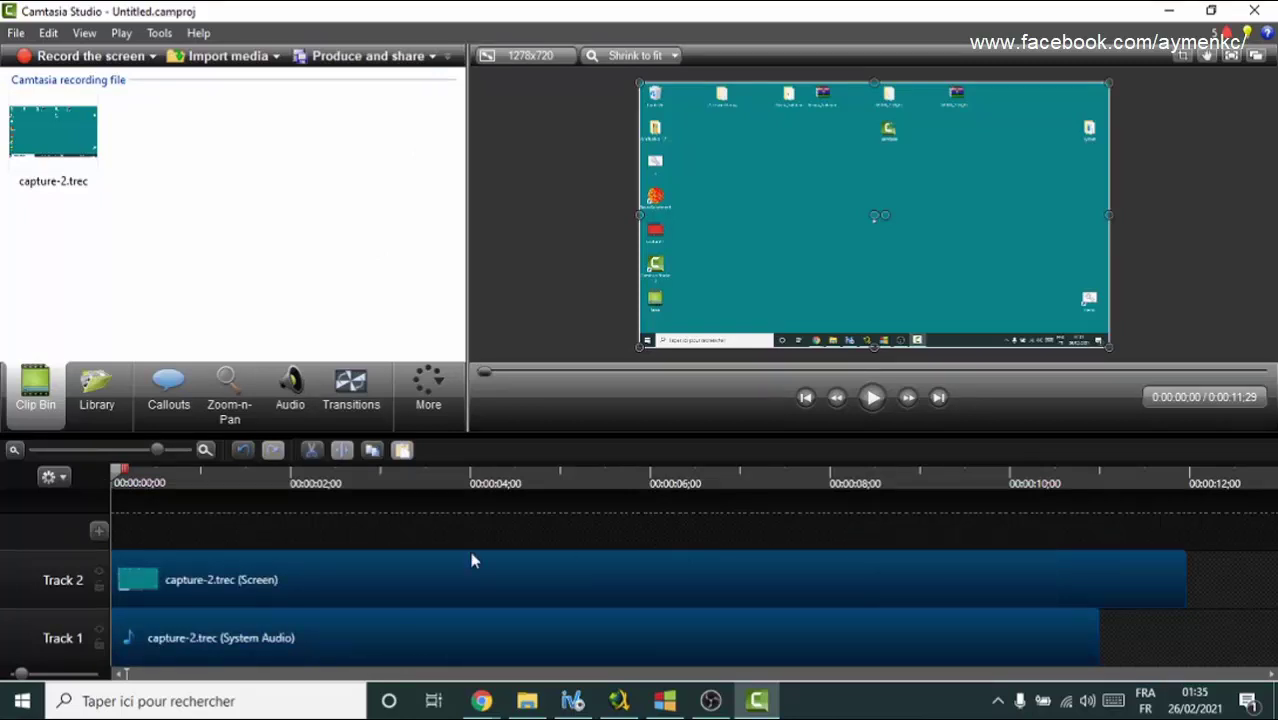
drag(115, 477, 74, 490)
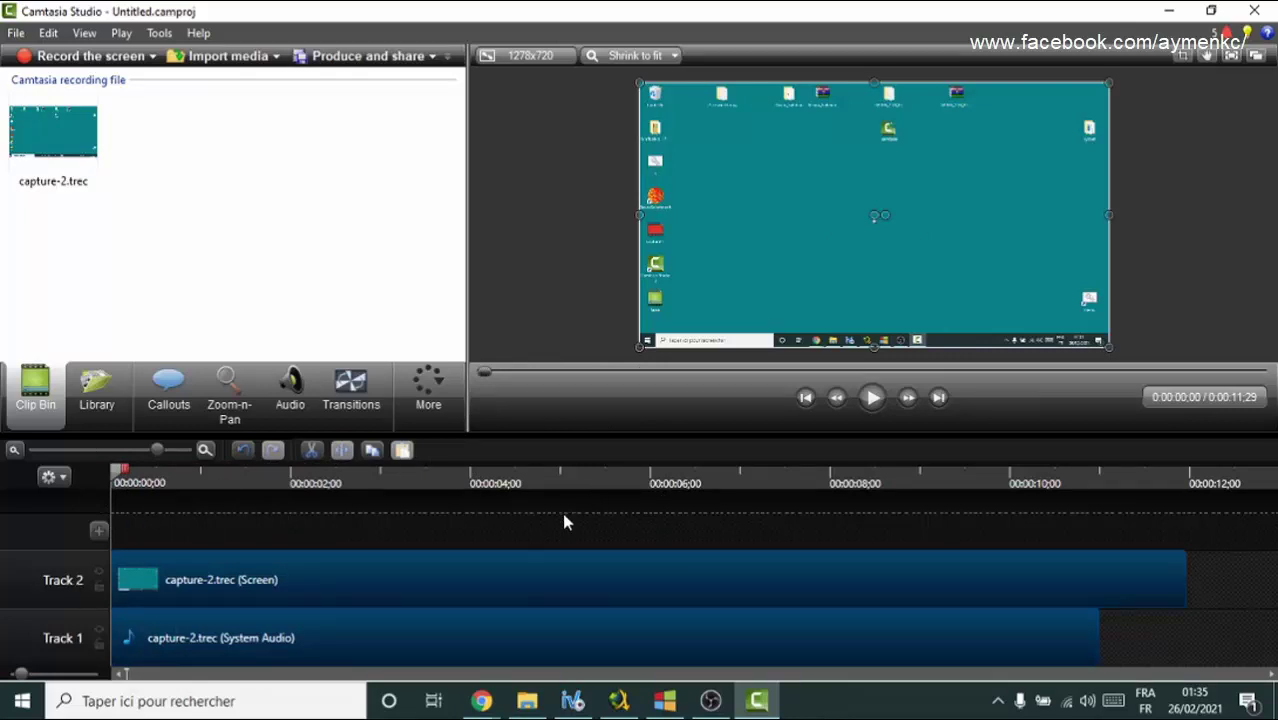
click(407, 62)
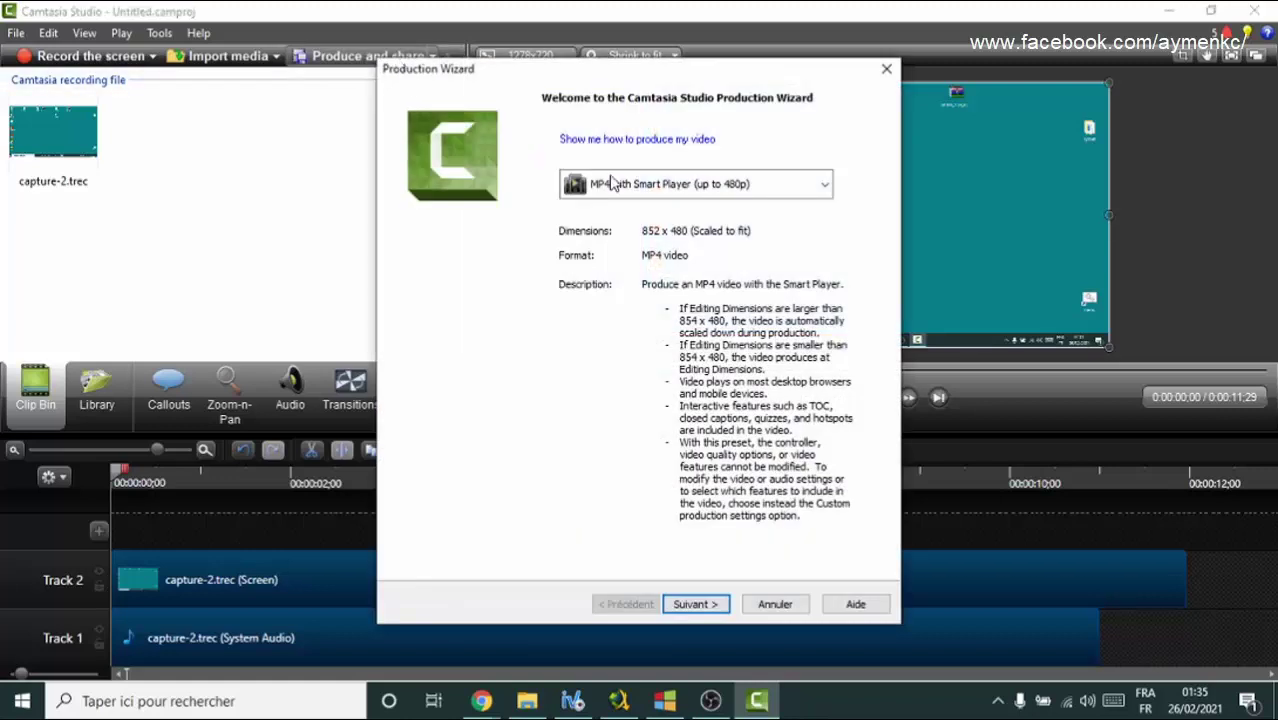
click(728, 190)
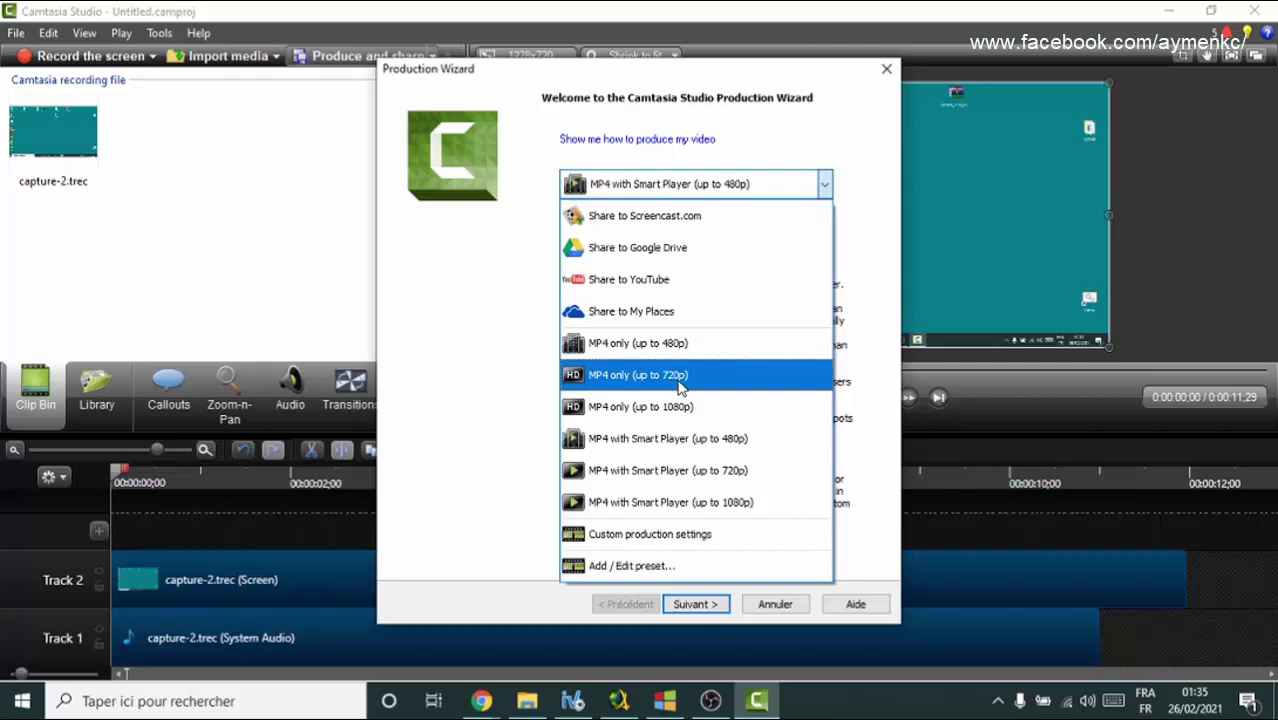
click(617, 385)
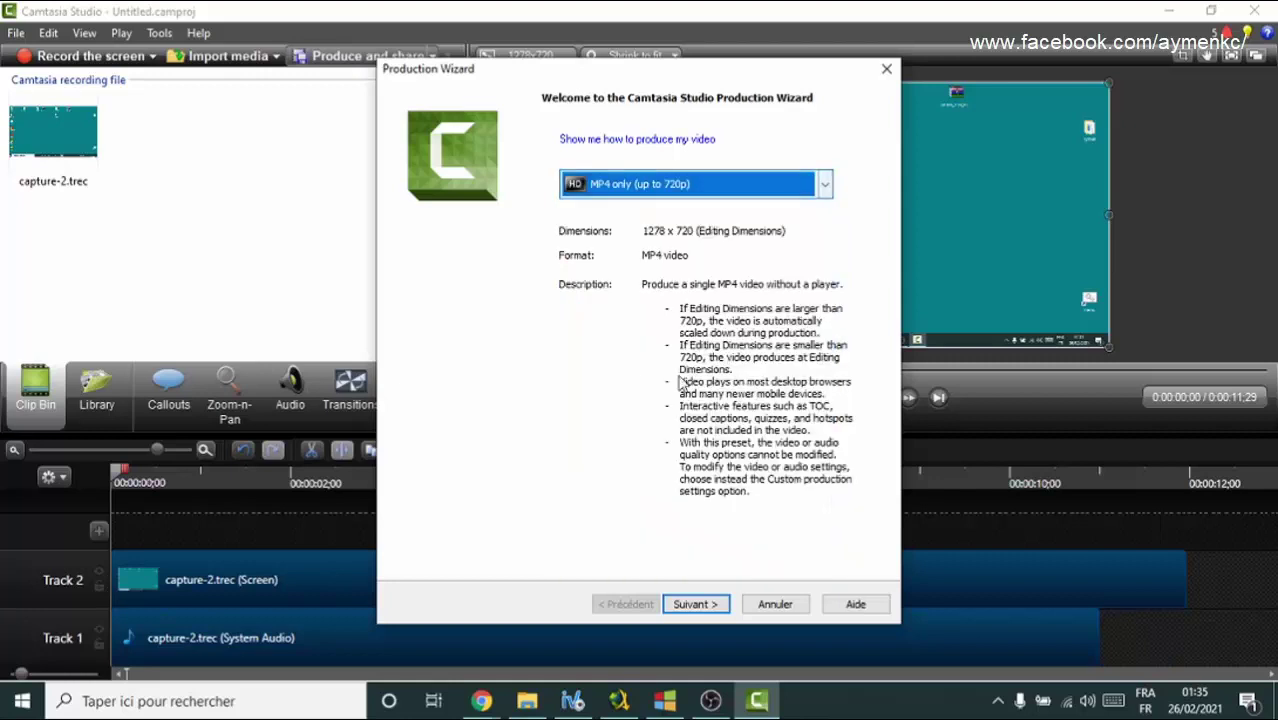
Continue to the production's file name and folder settings and check the full path of the output folder.
click(697, 605)
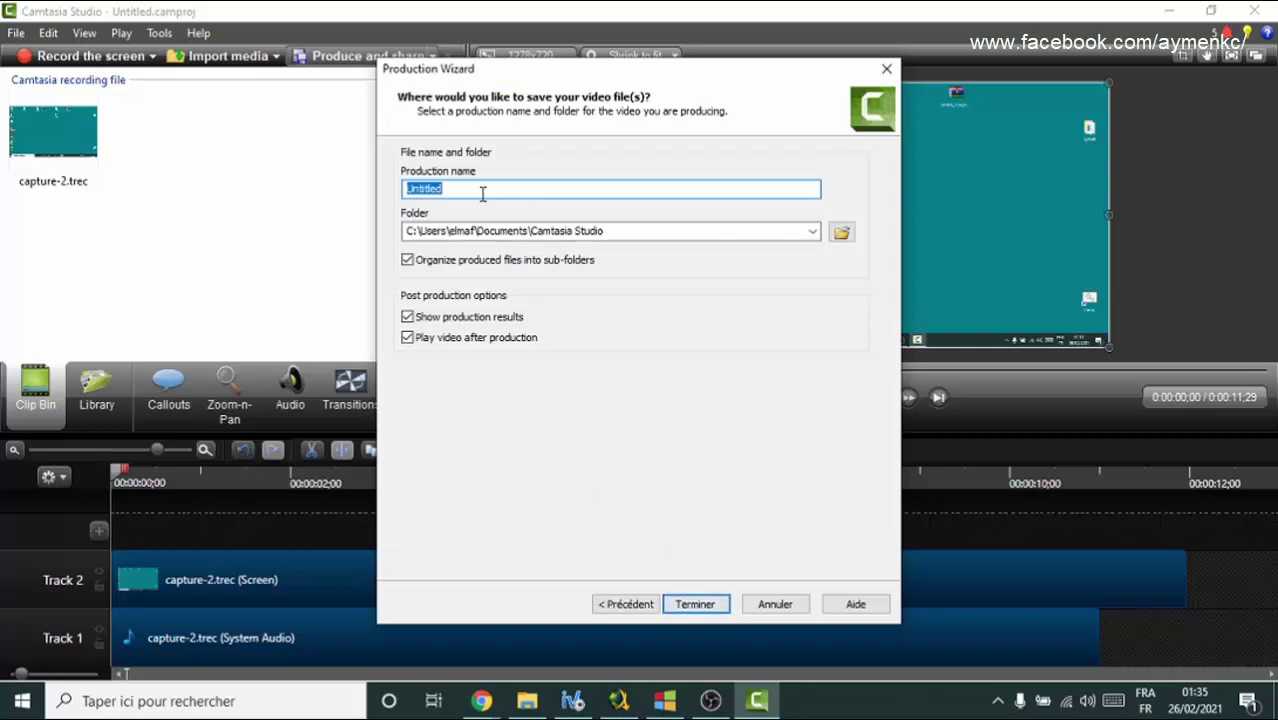
click(630, 231)
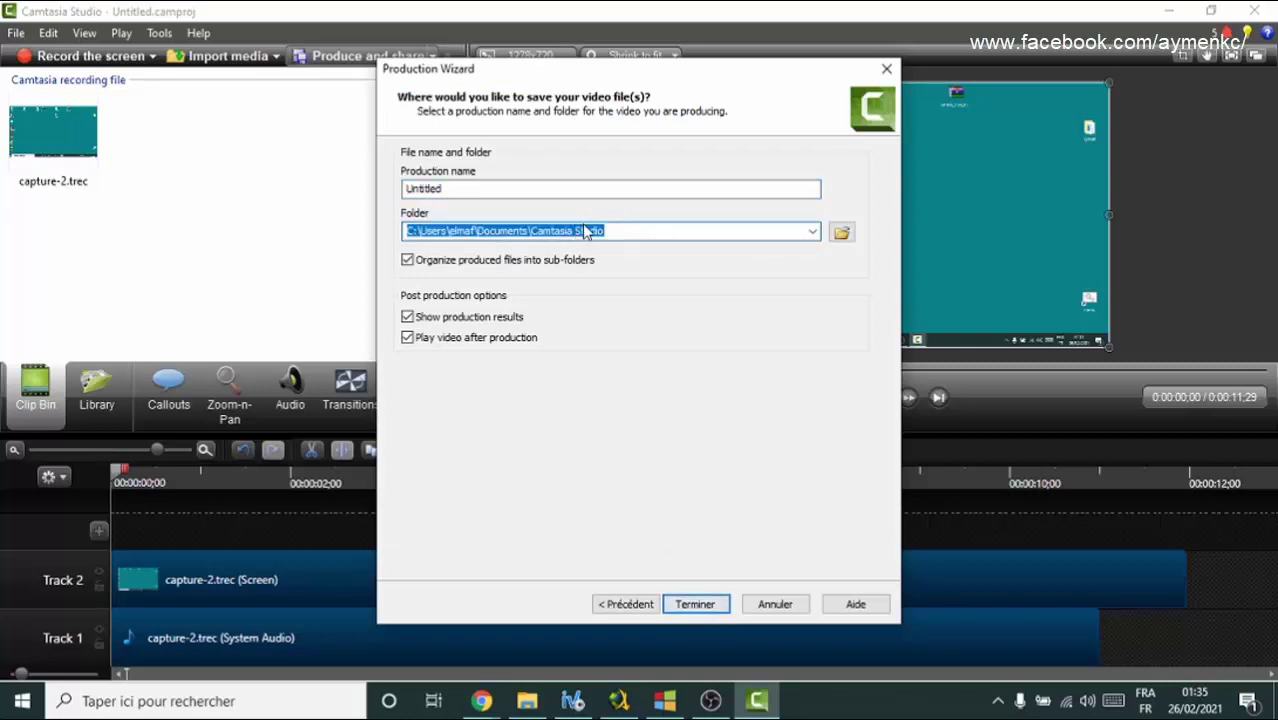
click(607, 231)
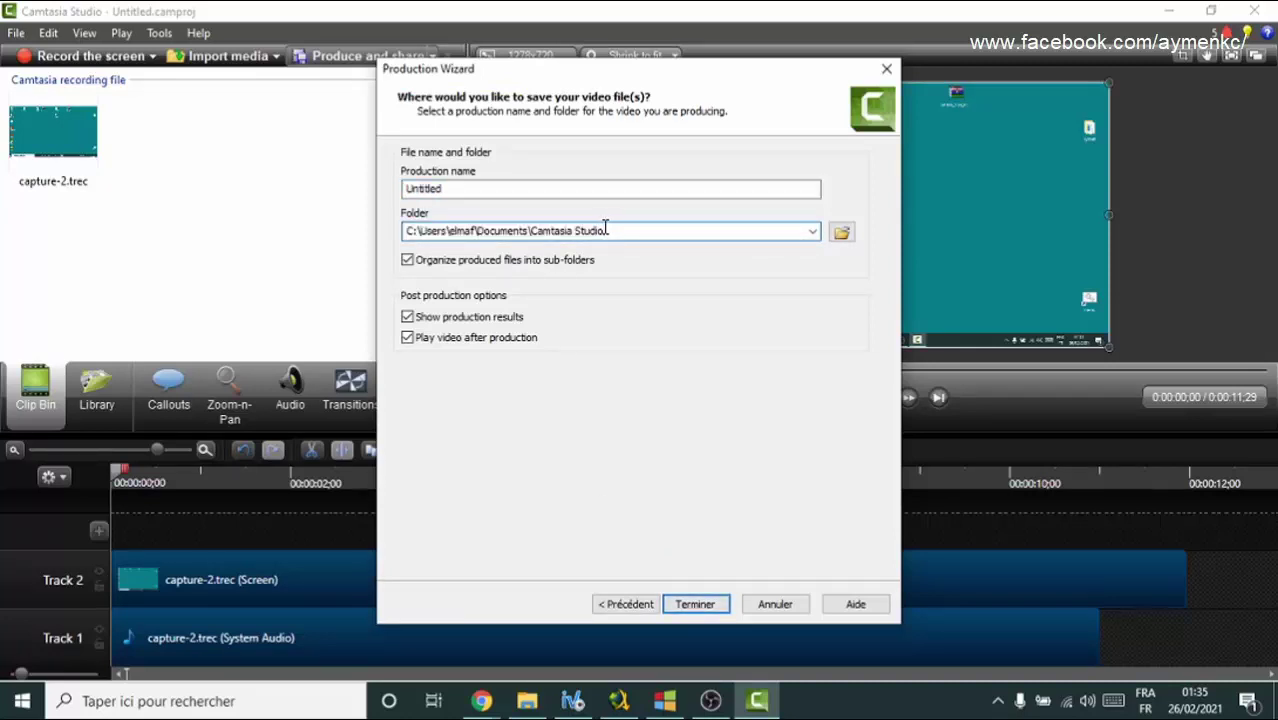
drag(607, 231, 404, 231)
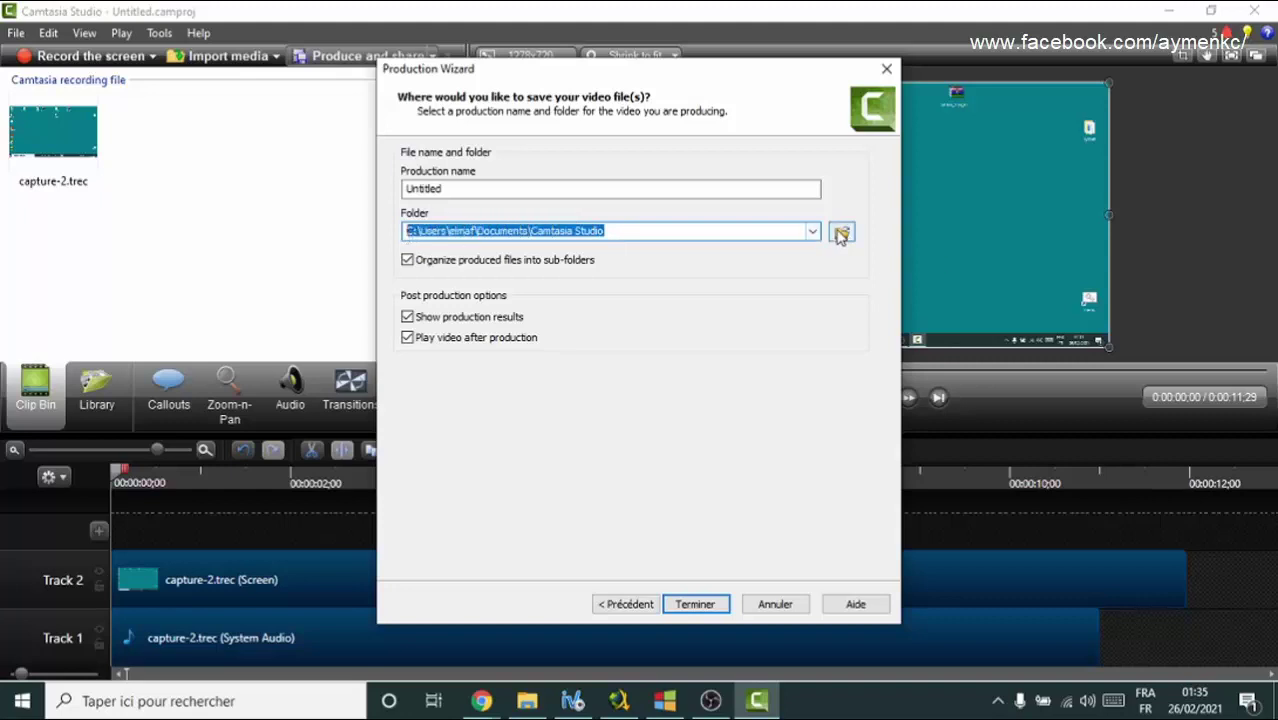
click(612, 232)
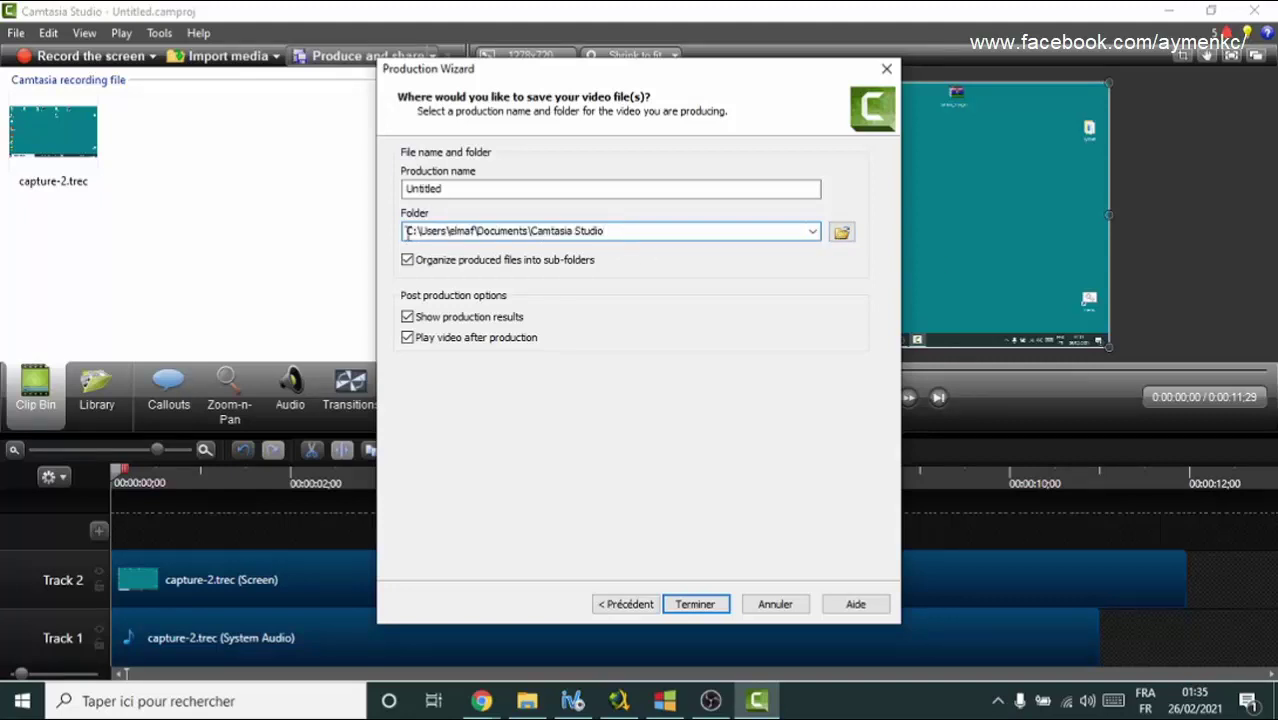
drag(407, 231, 615, 234)
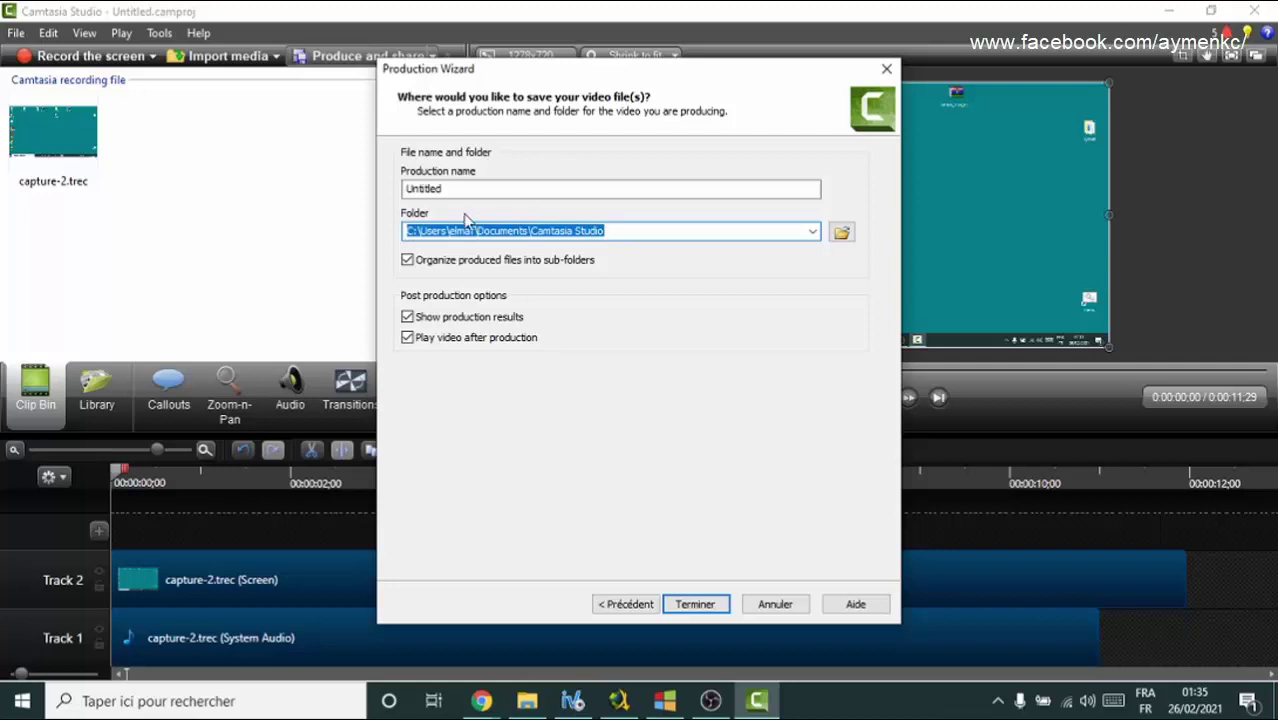
Set the production name to inf.
drag(462, 190, 373, 197)
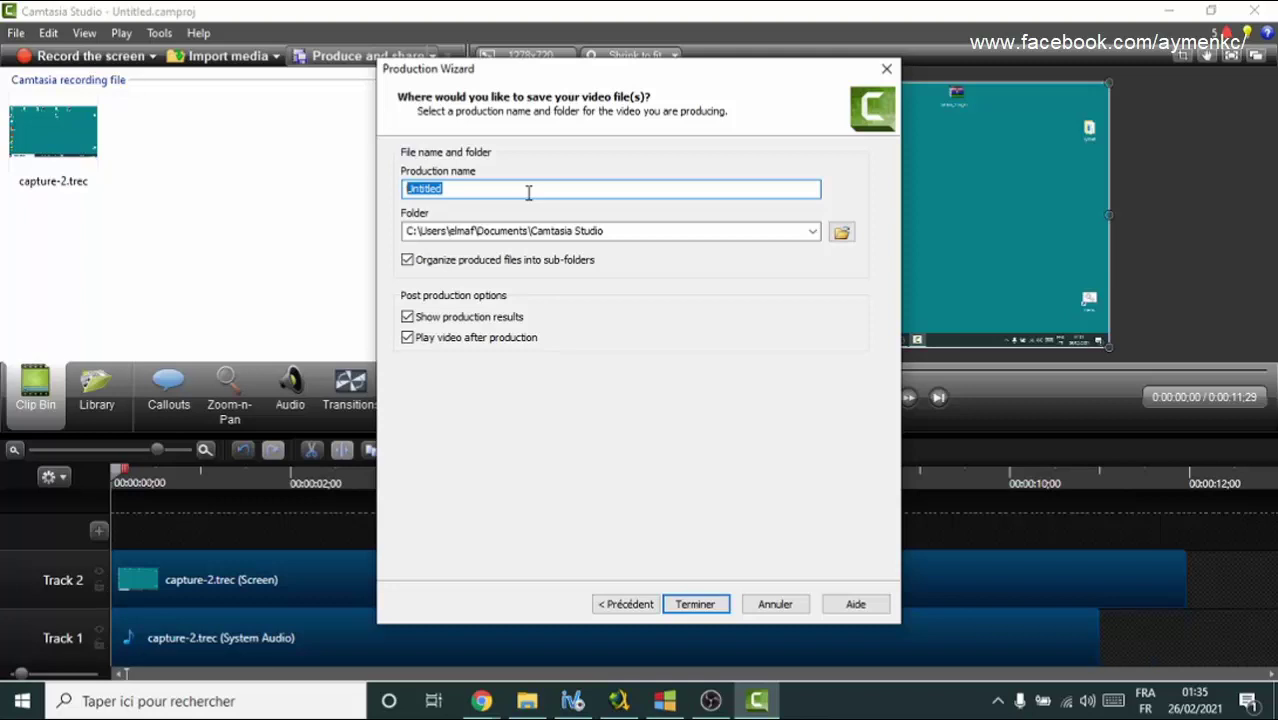
text(inf)
drag(442, 189, 394, 190)
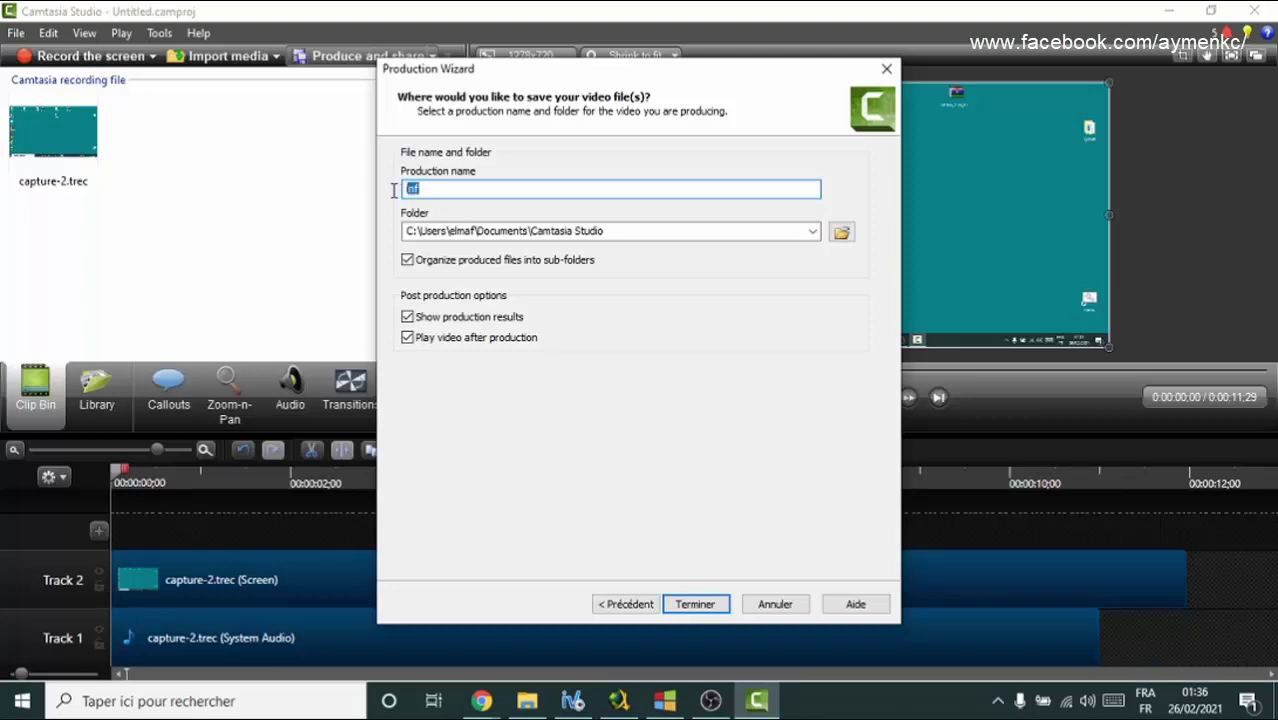
Render the inf video to the Camtasia Studio documents folder and close the production results.
click(697, 605)
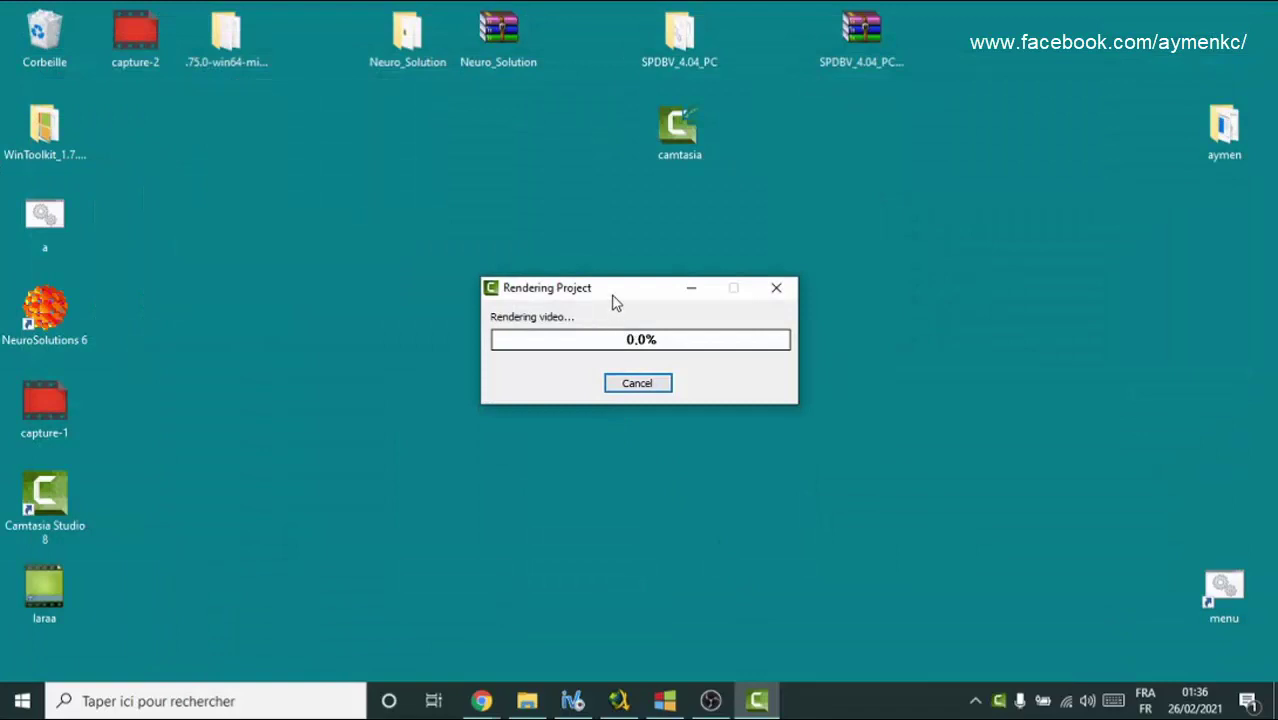
drag(613, 296, 641, 286)
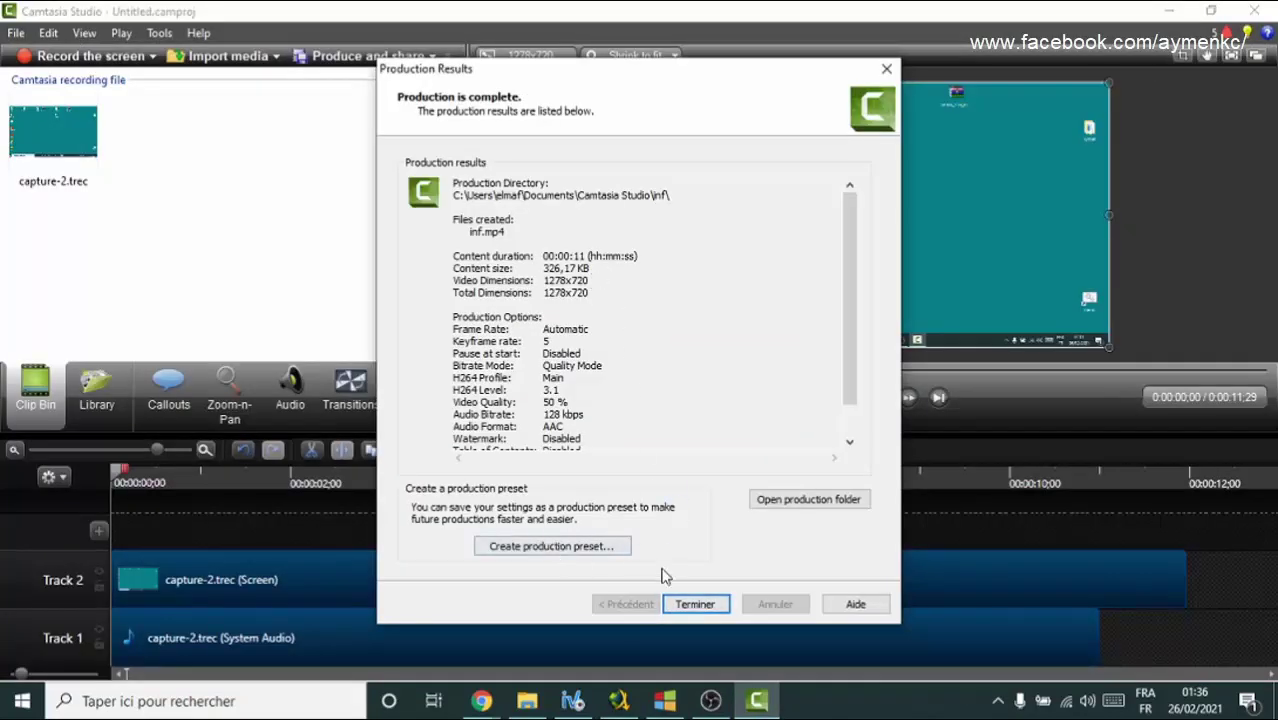
click(695, 603)
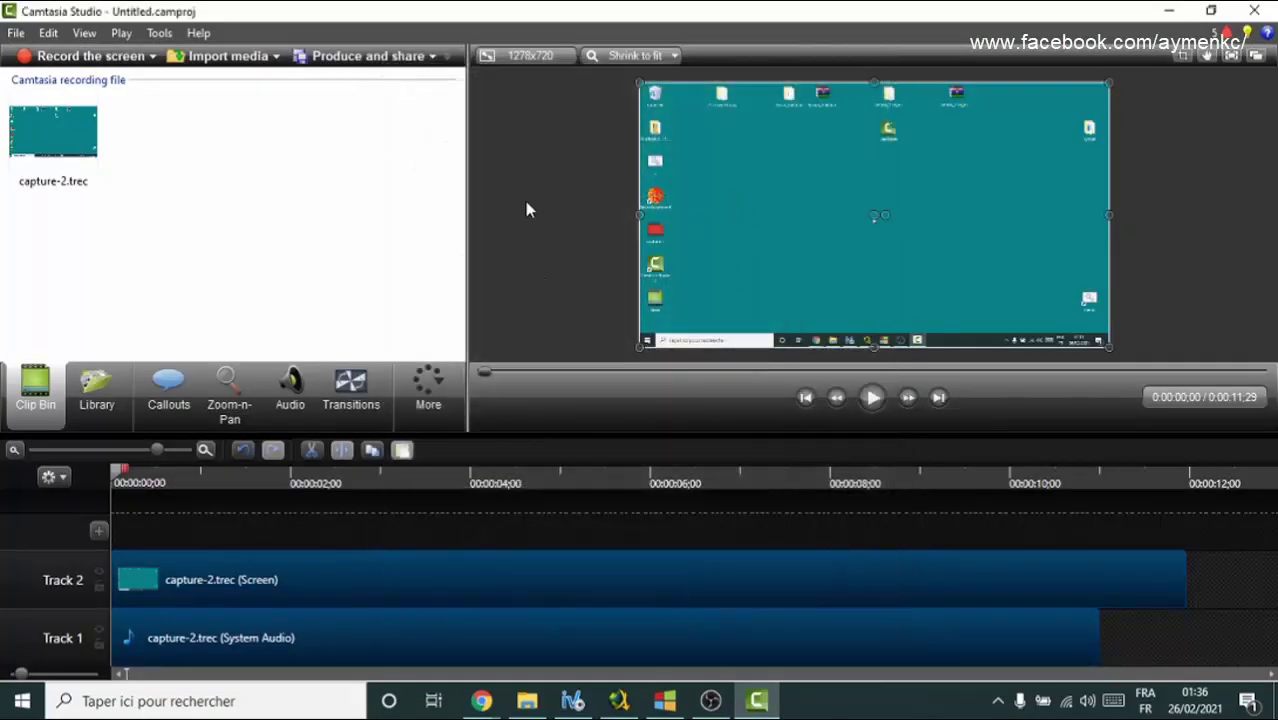